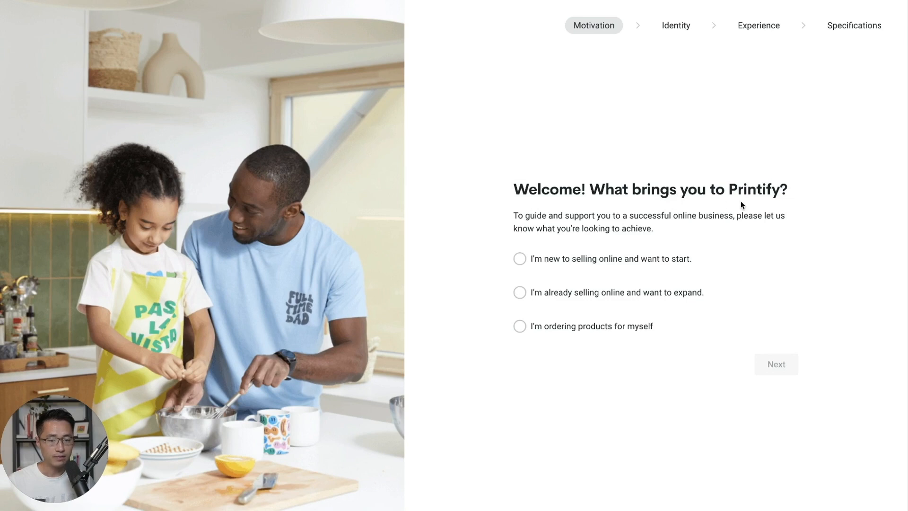
# - Answer the first survey questions: new to selling, a Business, and just starting out
pyautogui.click(586, 263)
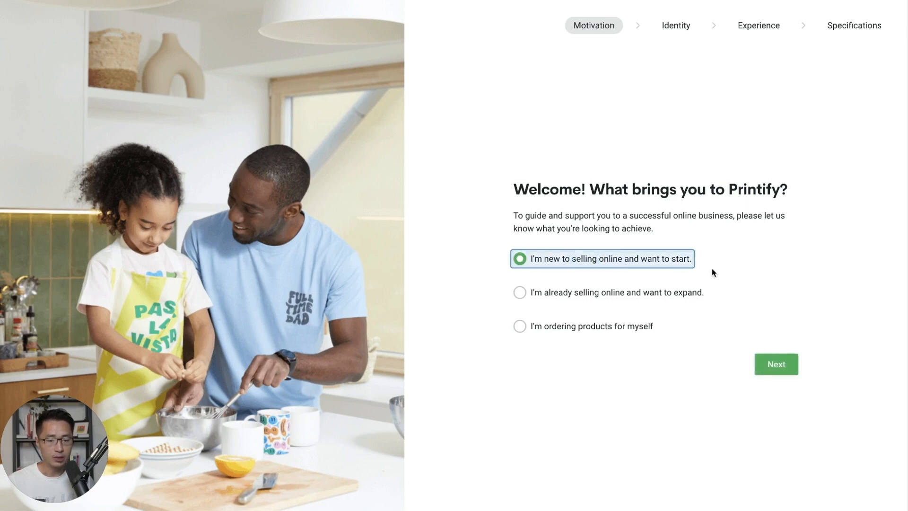
pyautogui.click(776, 364)
pyautogui.scroll(-1, 766, 340)
pyautogui.click(610, 290)
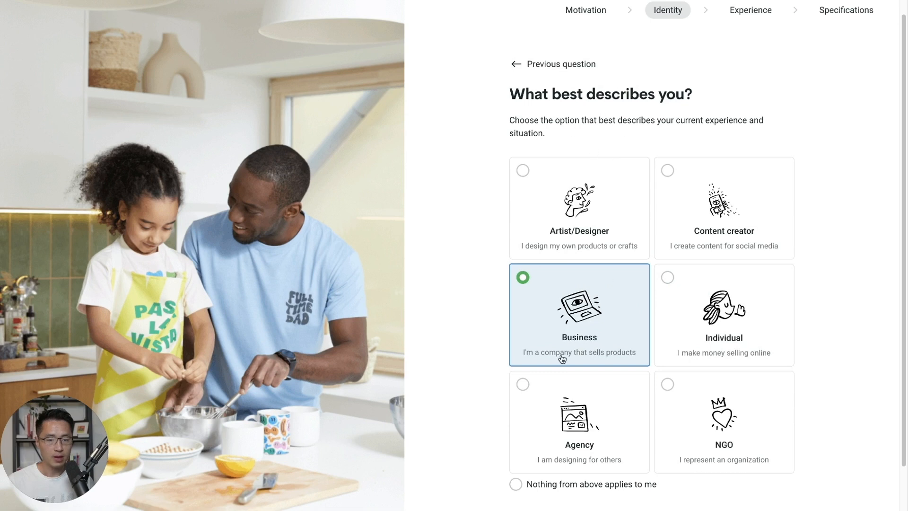
pyautogui.click(565, 332)
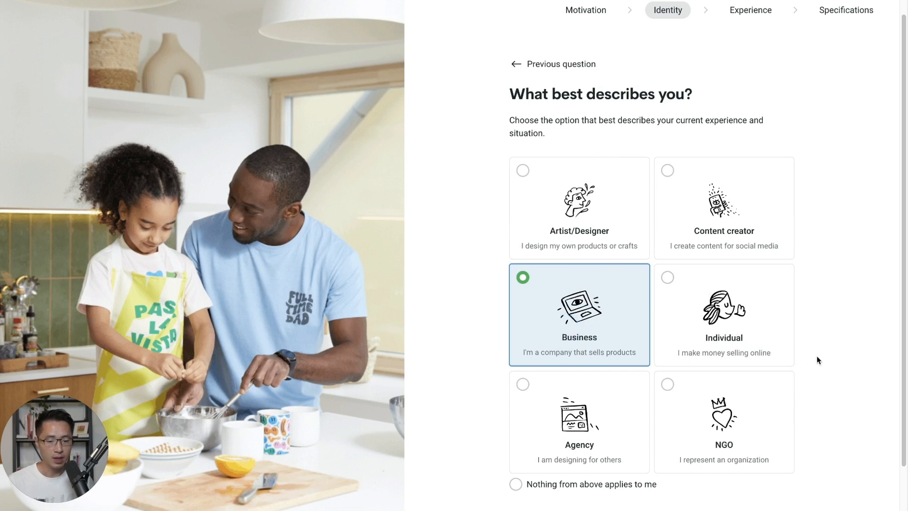
pyautogui.scroll(-1, 816, 360)
pyautogui.click(772, 499)
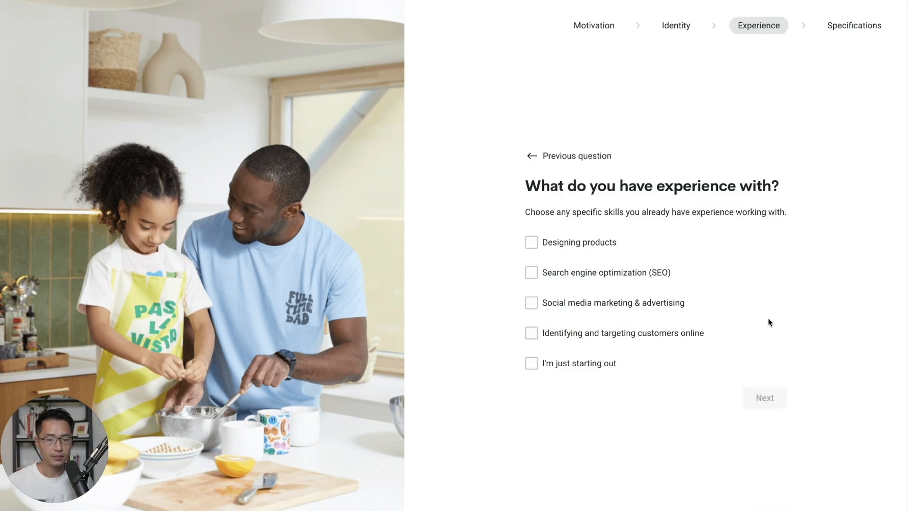
pyautogui.scroll(-1, 777, 250)
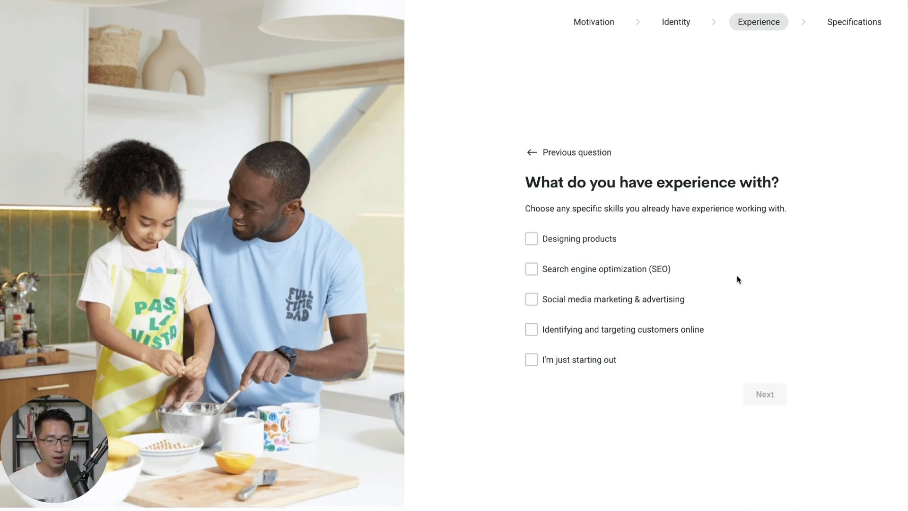
pyautogui.click(559, 362)
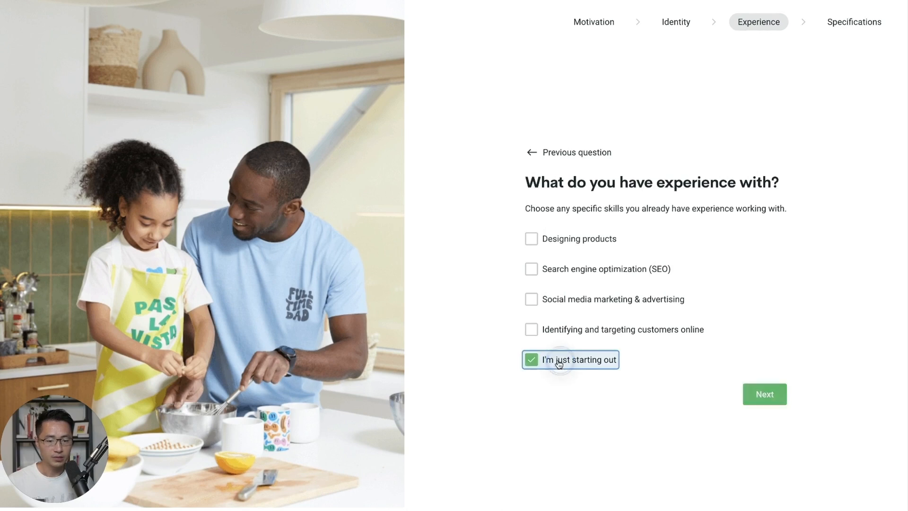
pyautogui.click(779, 394)
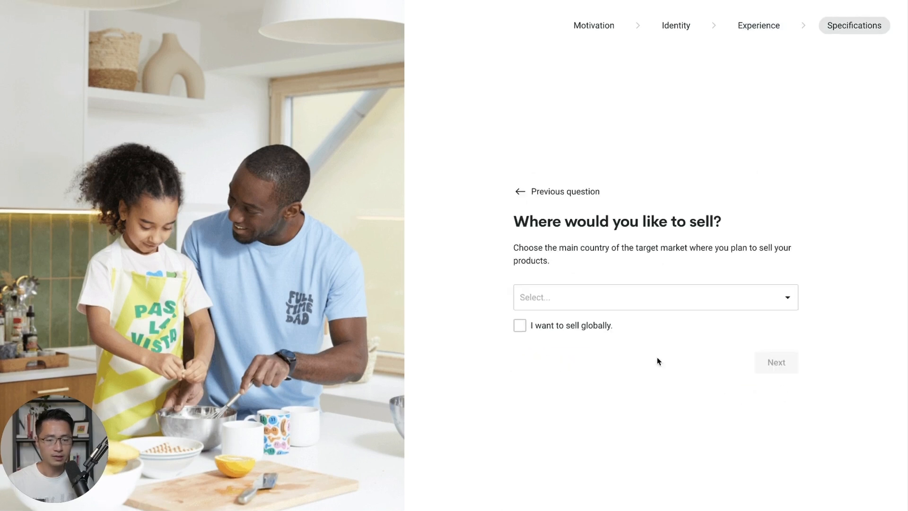
# - Choose United States as the target market and YouTube as the referral source, completing the survey
pyautogui.click(605, 293)
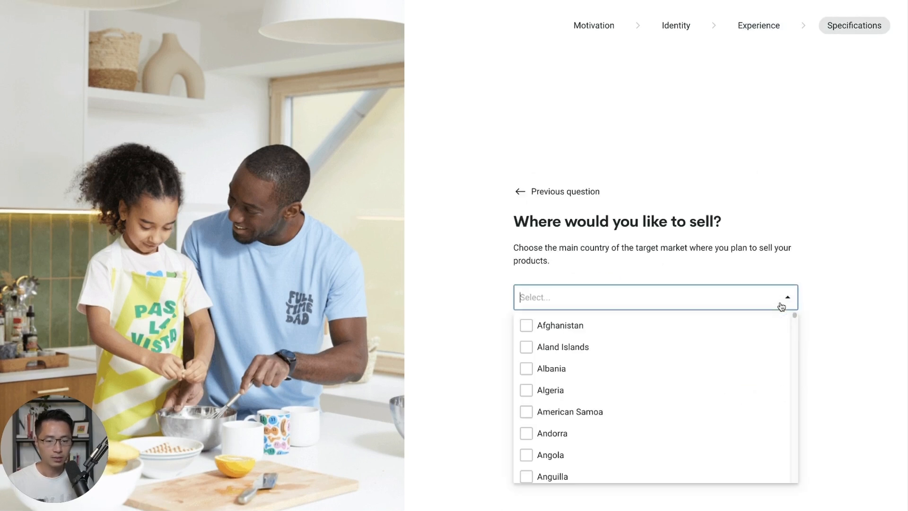
pyautogui.moveTo(795, 316); pyautogui.dragTo(794, 458)
pyautogui.scroll(-3, 709, 434)
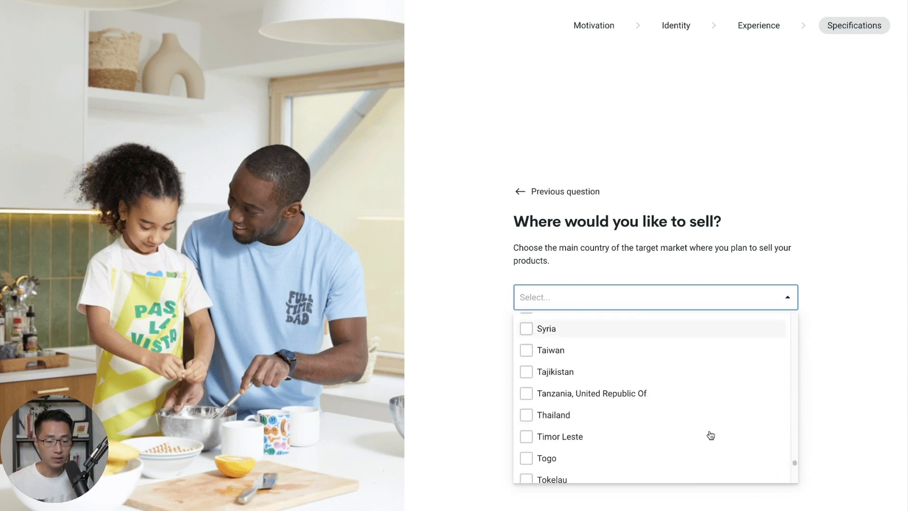
pyautogui.moveTo(794, 462); pyautogui.dragTo(794, 471)
pyautogui.click(540, 444)
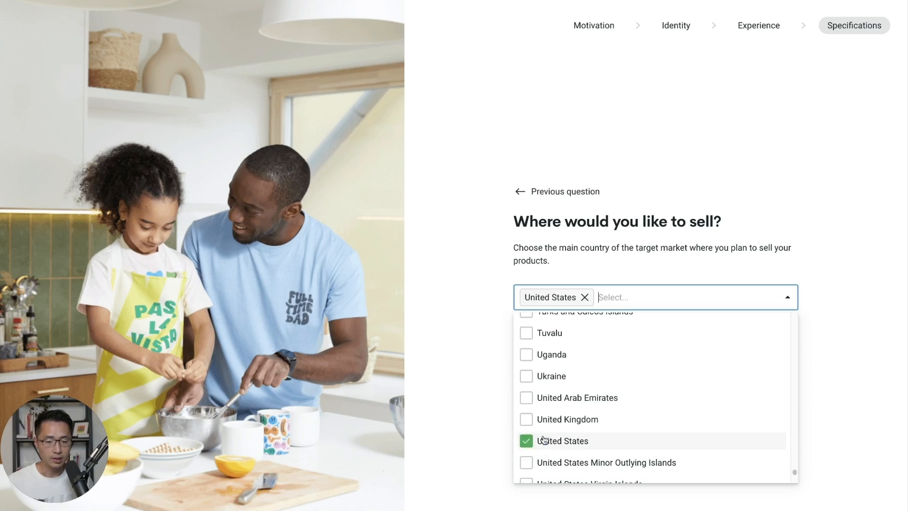
pyautogui.click(776, 368)
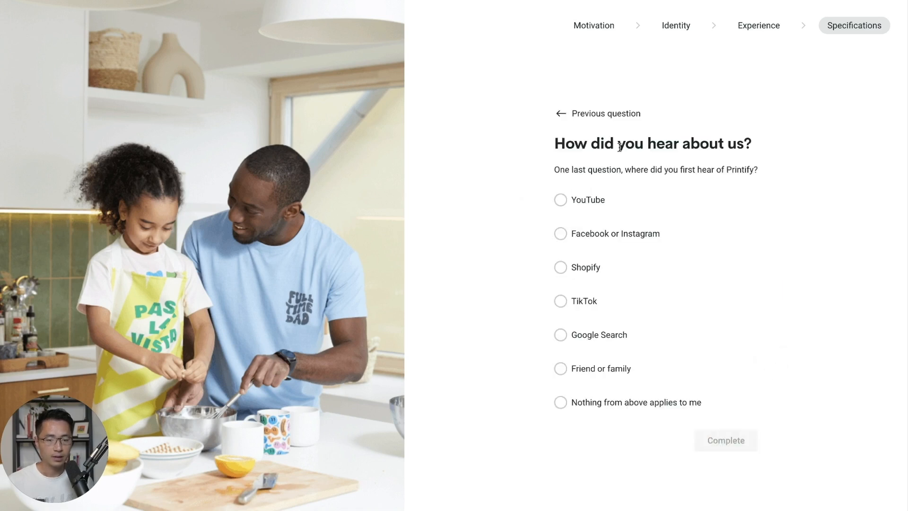
pyautogui.click(578, 203)
pyautogui.click(736, 447)
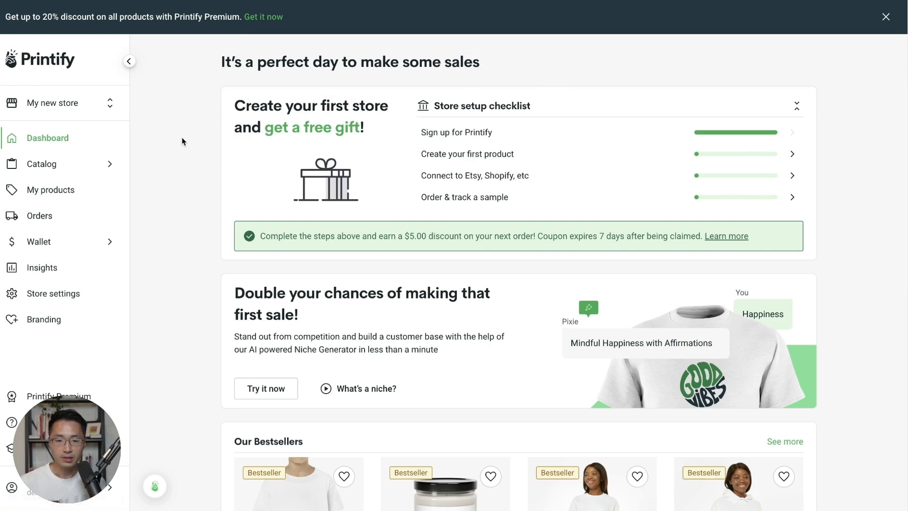
# - Open the Catalog menu listing Men's, Women's, Kids' Clothing through Accessories and Home & Living
pyautogui.click(84, 169)
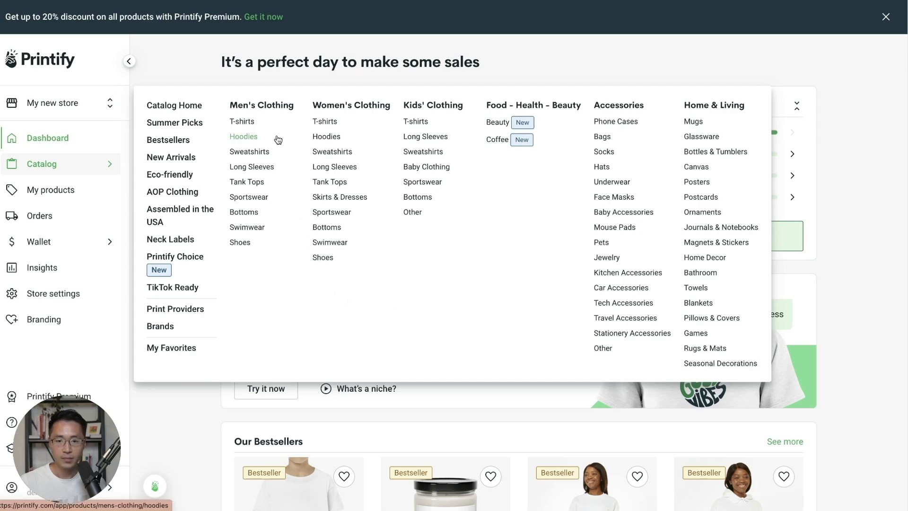
# - Open Men's Clothing > T-shirts and browse the USA tees, like the Unisex Jersey Short Sleeve Tee
pyautogui.click(244, 124)
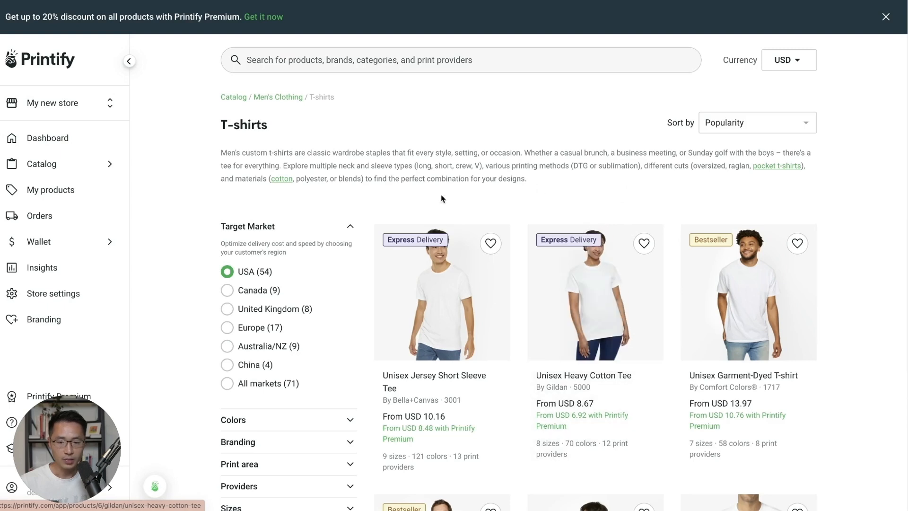
pyautogui.scroll(-1, 285, 244)
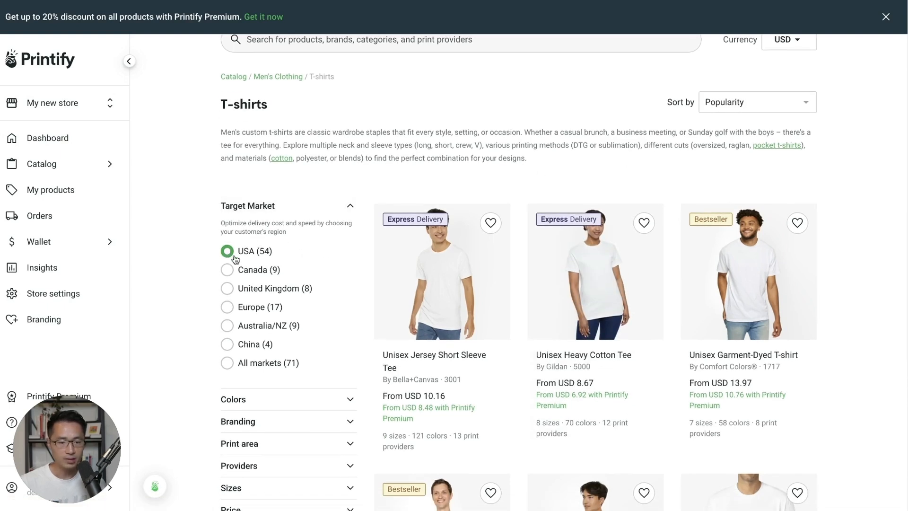
pyautogui.scroll(-3, 400, 222)
pyautogui.scroll(3, 395, 249)
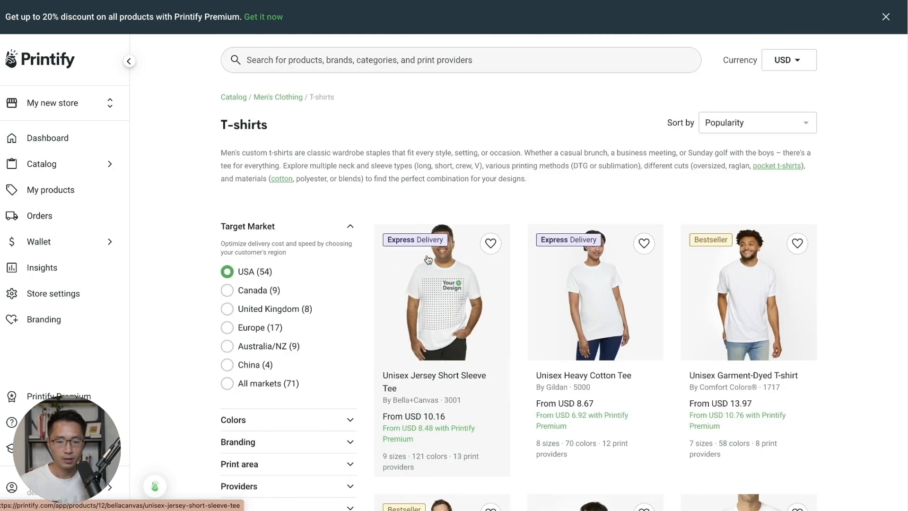
pyautogui.scroll(-2, 400, 197)
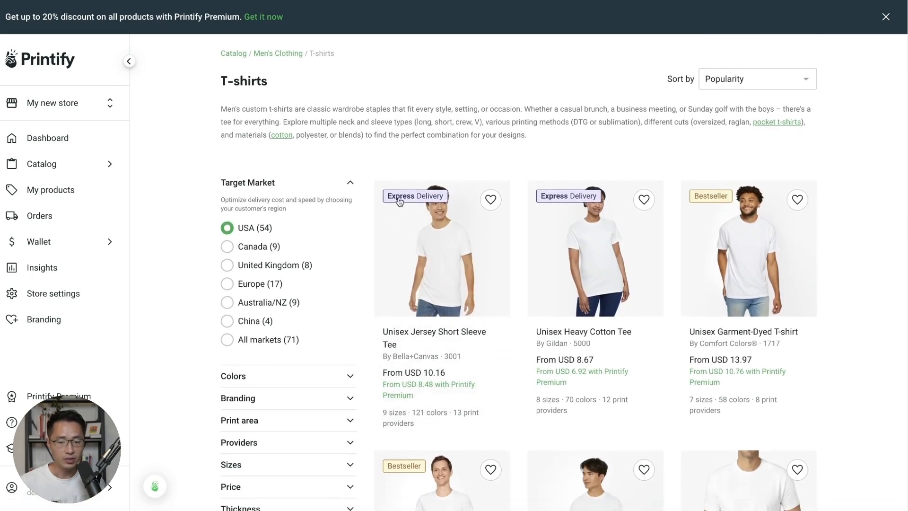
pyautogui.scroll(-1, 696, 325)
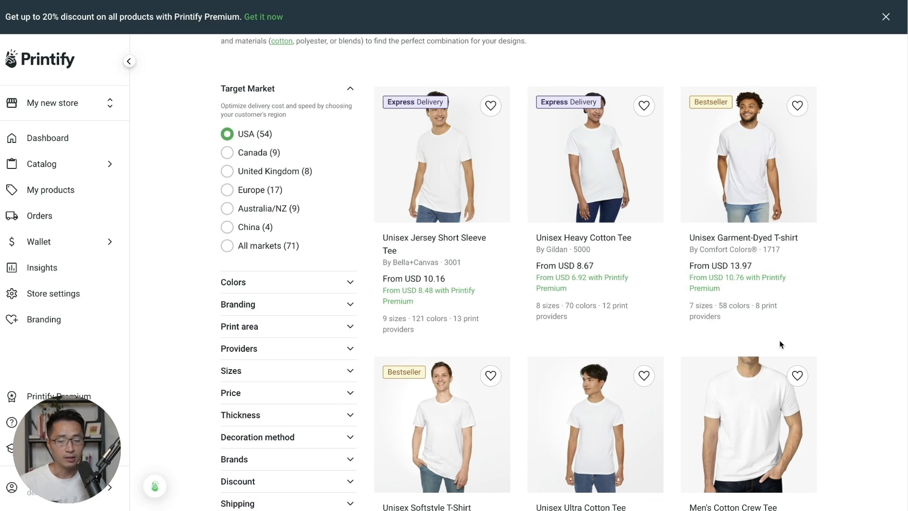
pyautogui.scroll(-1, 817, 338)
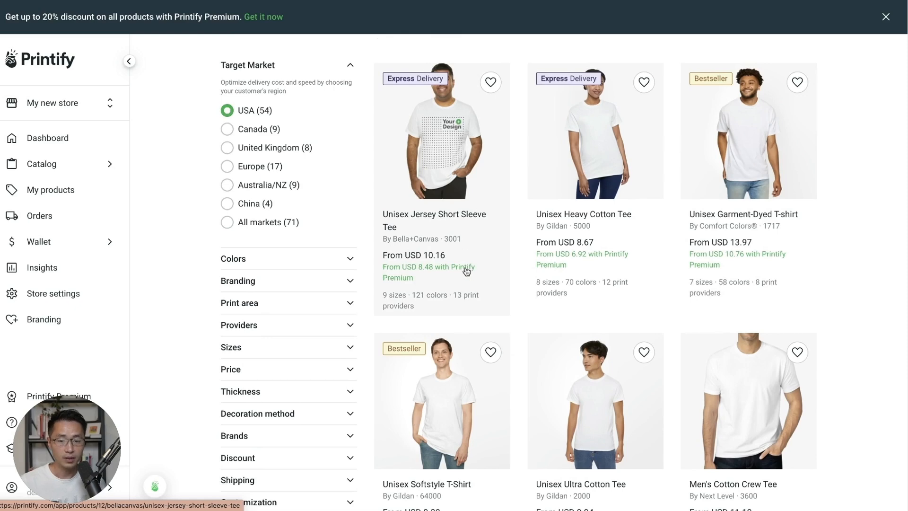
pyautogui.scroll(-2, 516, 211)
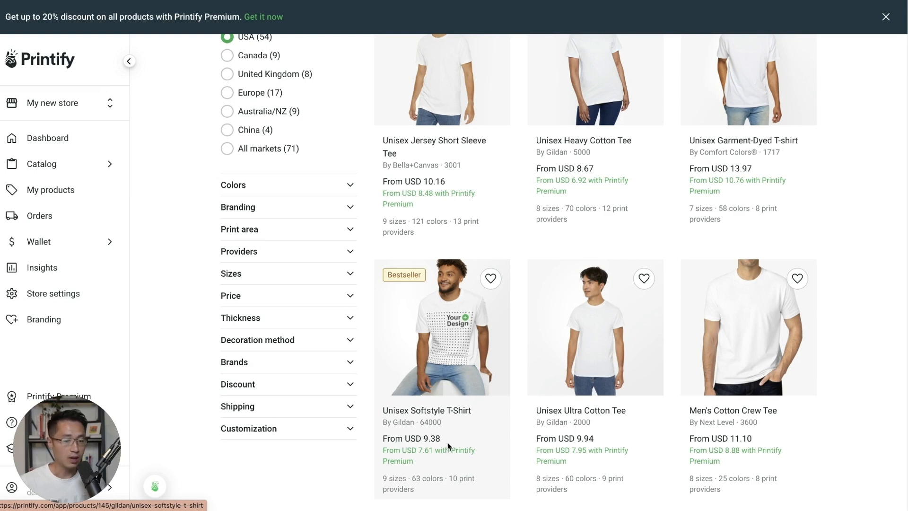
pyautogui.scroll(1, 448, 442)
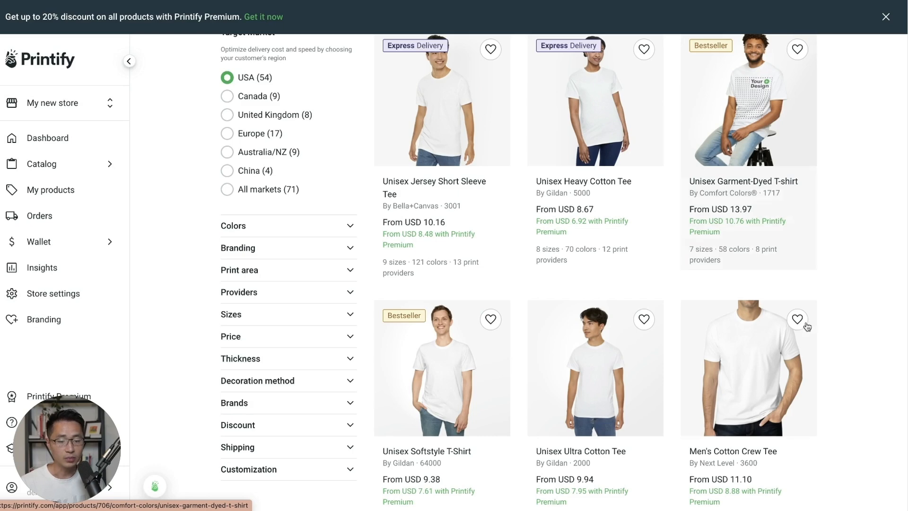
pyautogui.scroll(-1, 840, 338)
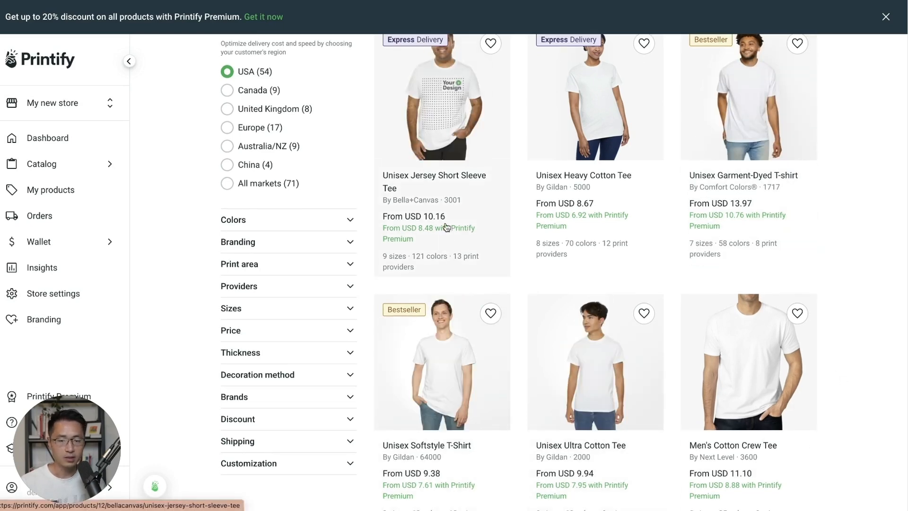
pyautogui.scroll(1, 441, 272)
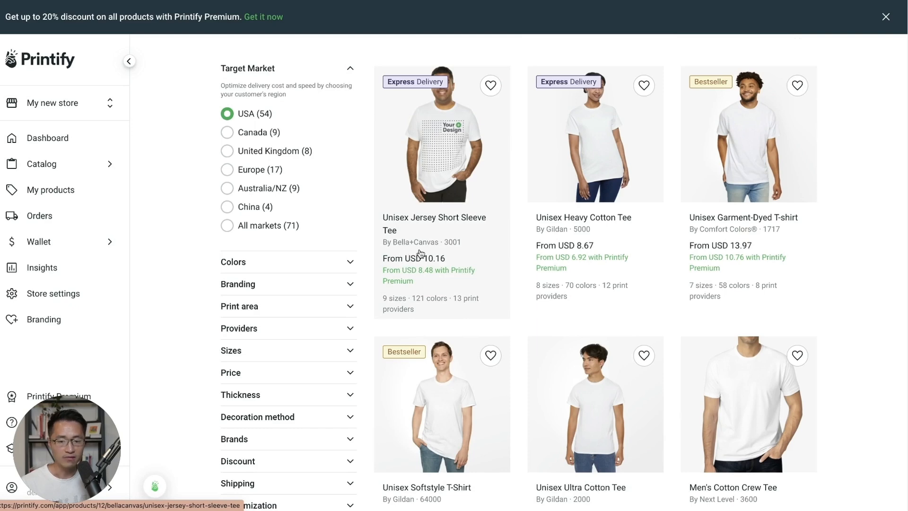
pyautogui.click(435, 251)
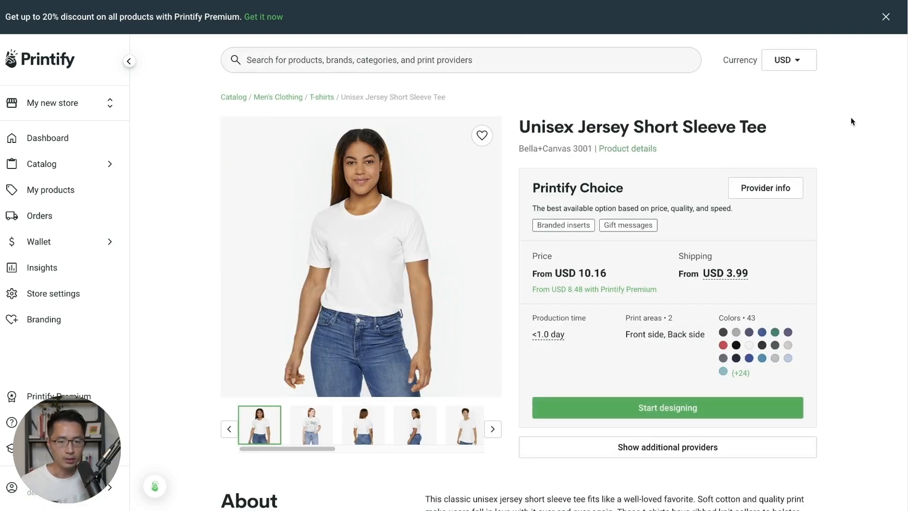
pyautogui.scroll(-4, 794, 397)
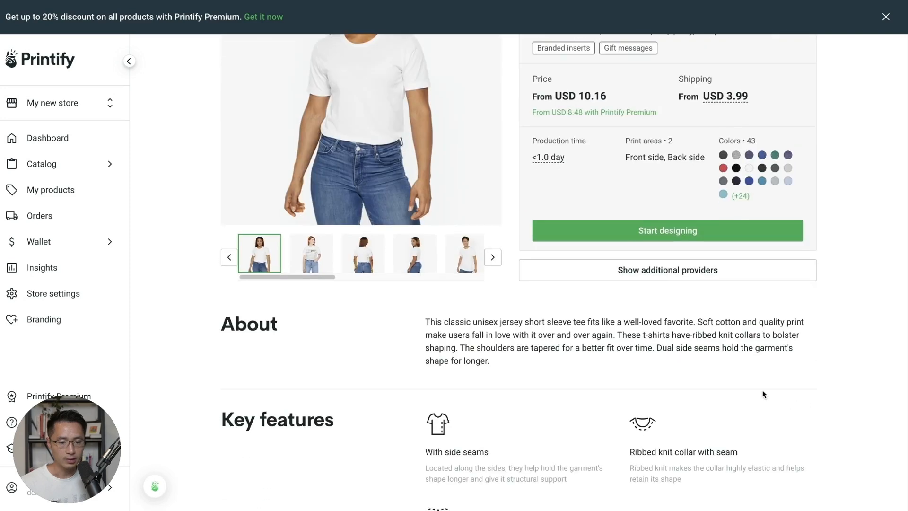
pyautogui.click(673, 273)
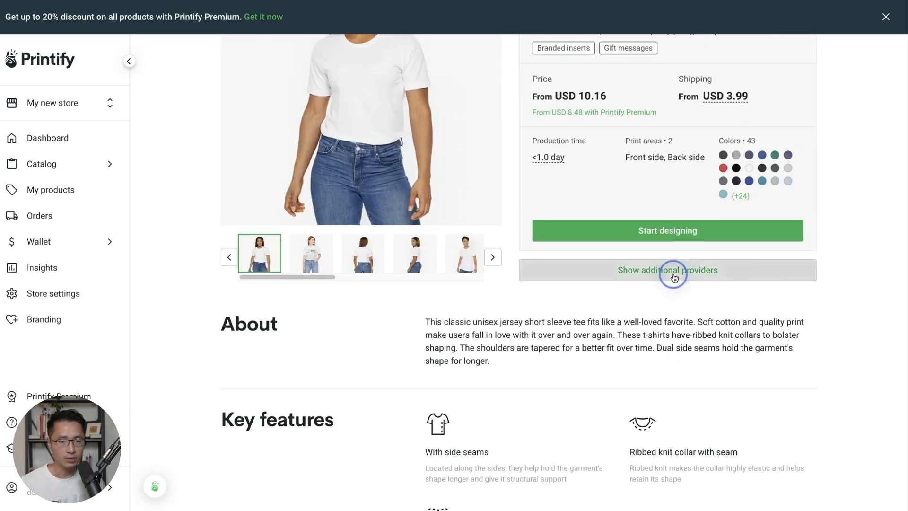
pyautogui.scroll(-3, 827, 335)
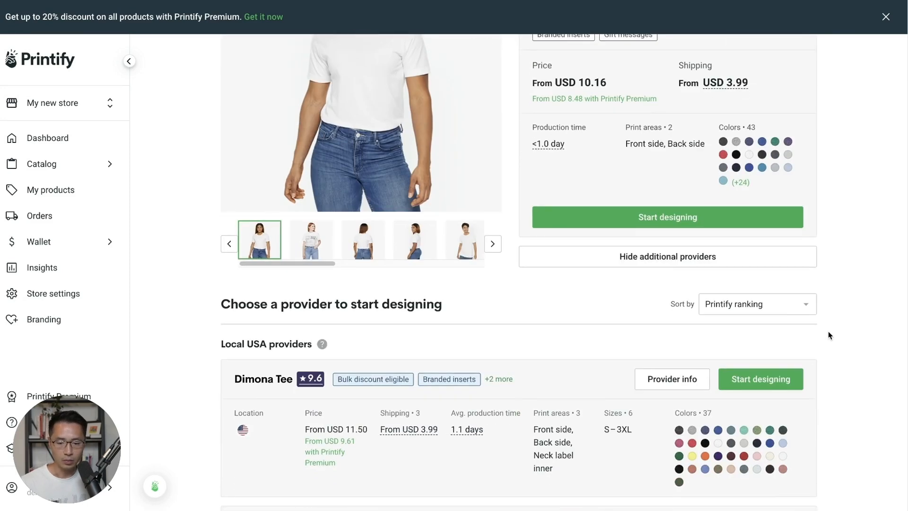
pyautogui.scroll(-2, 827, 335)
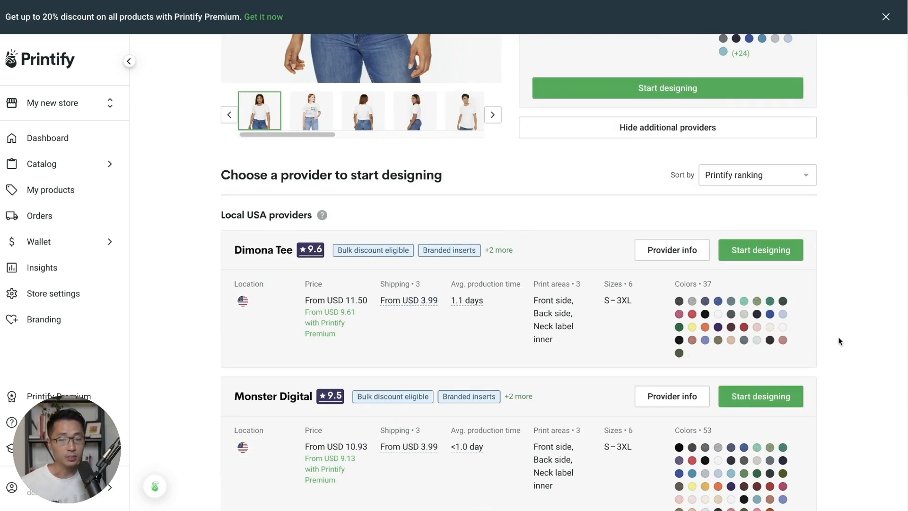
pyautogui.scroll(-2, 839, 341)
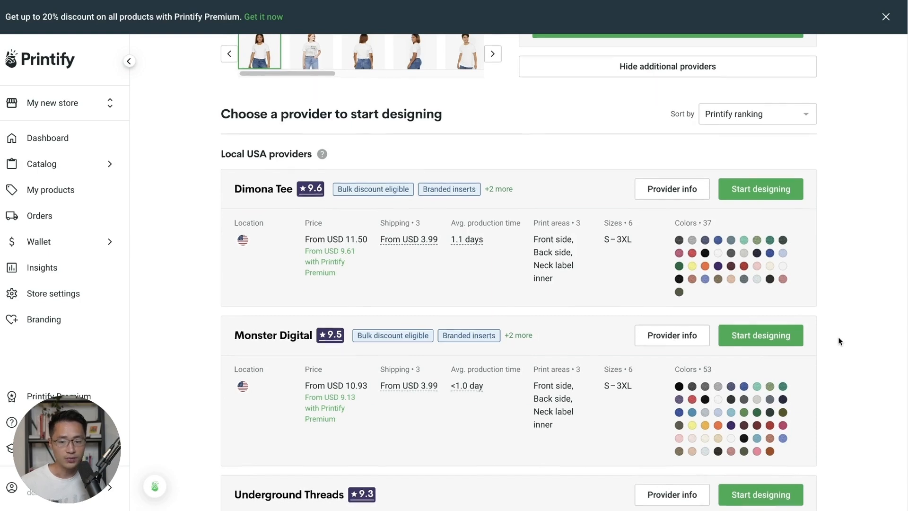
pyautogui.scroll(-1, 838, 337)
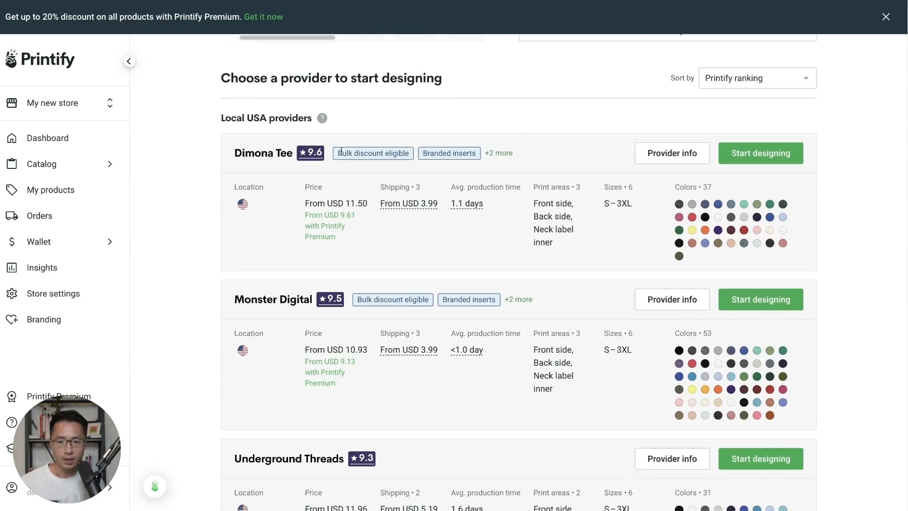
pyautogui.moveTo(223, 122); pyautogui.dragTo(310, 122)
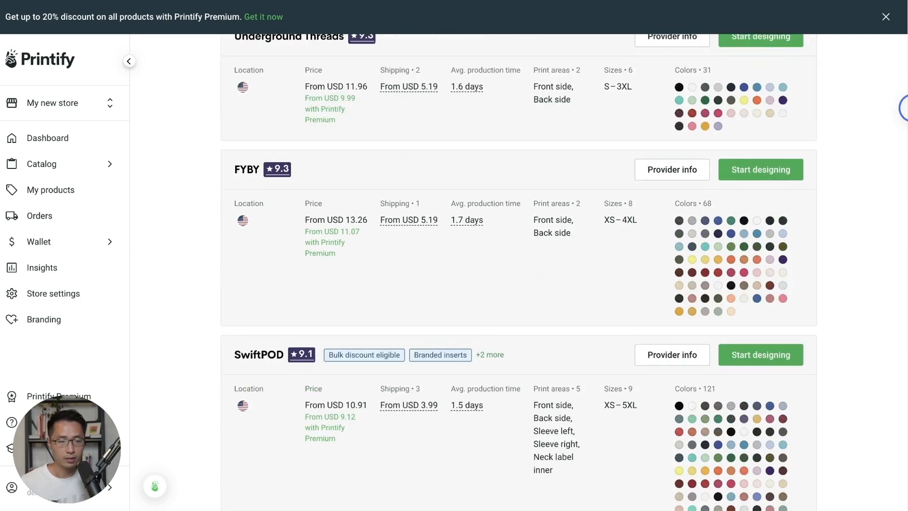
pyautogui.scroll(-3, 519, 271)
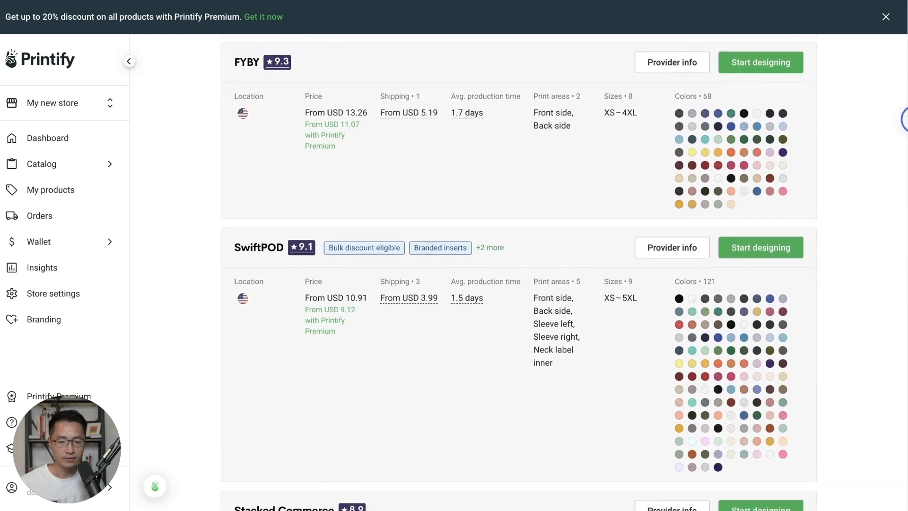
pyautogui.scroll(-2, 518, 271)
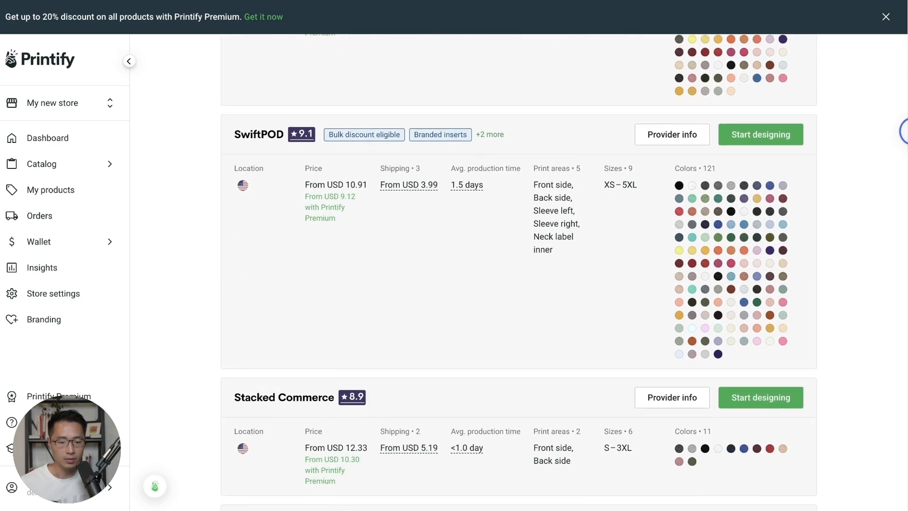
pyautogui.scroll(-10, 905, 133)
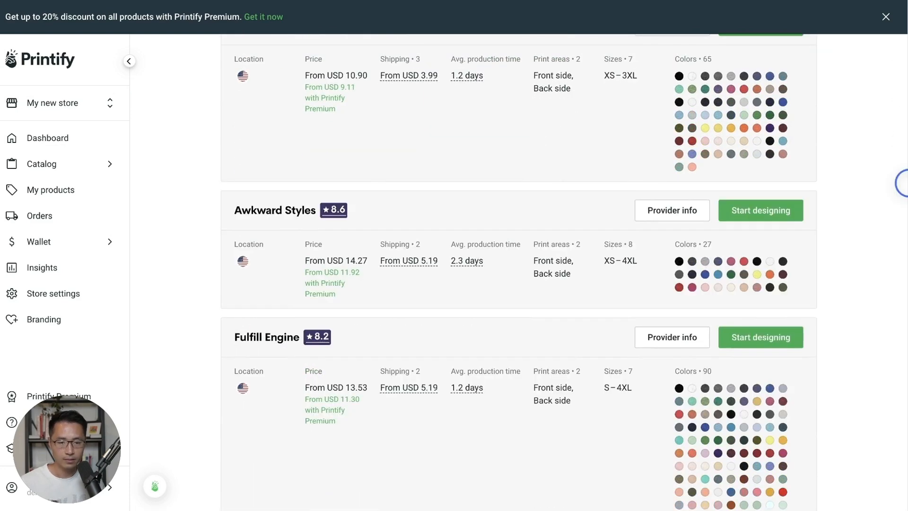
pyautogui.scroll(10, 905, 141)
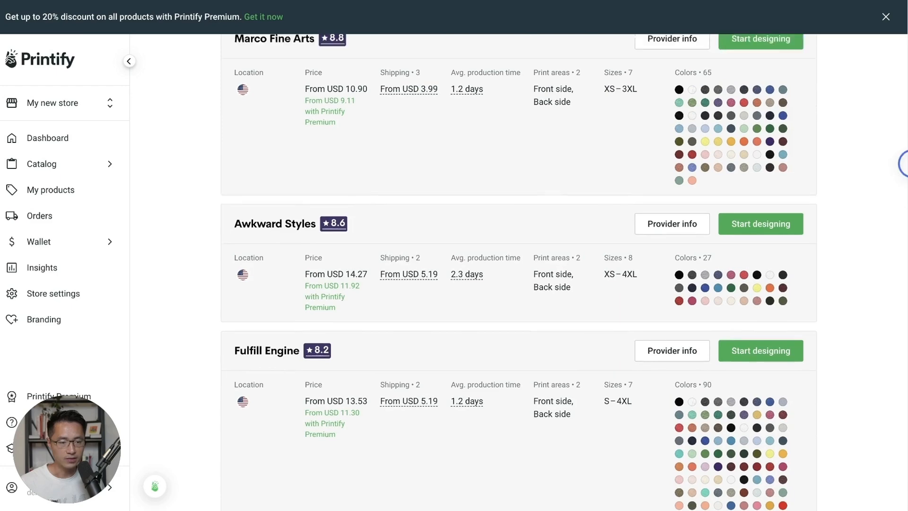
pyautogui.scroll(10, 514, 143)
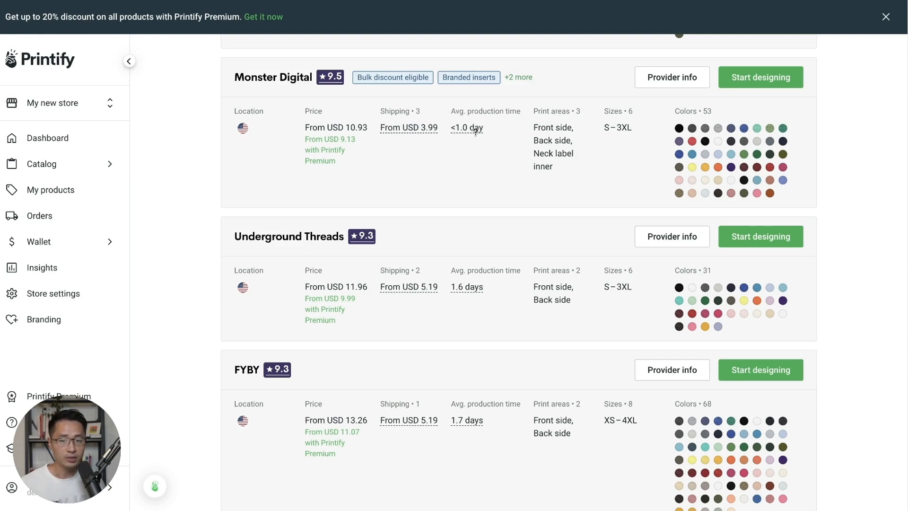
pyautogui.moveTo(463, 132)
pyautogui.scroll(1, 549, 105)
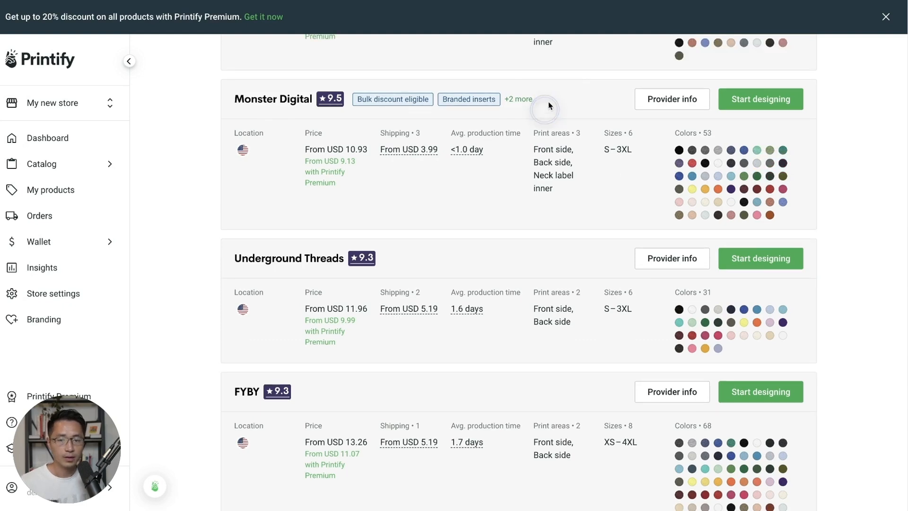
pyautogui.click(516, 100)
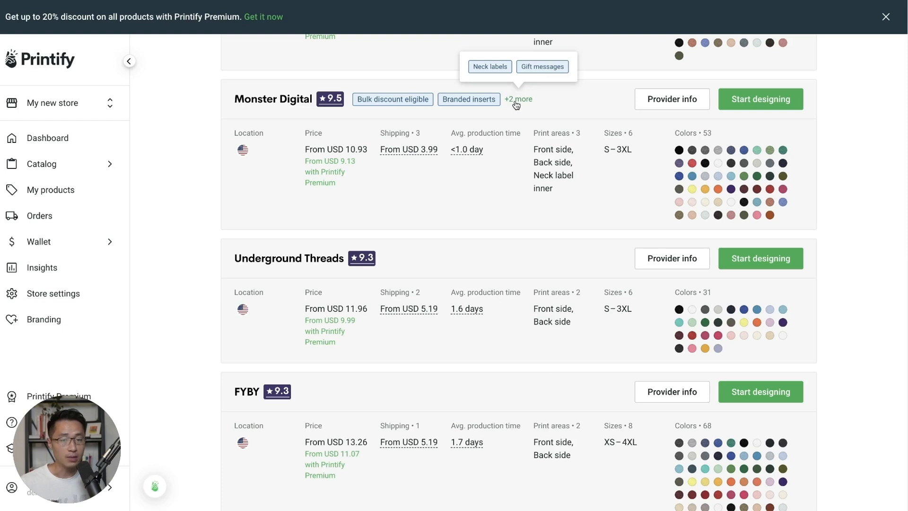
pyautogui.moveTo(487, 68)
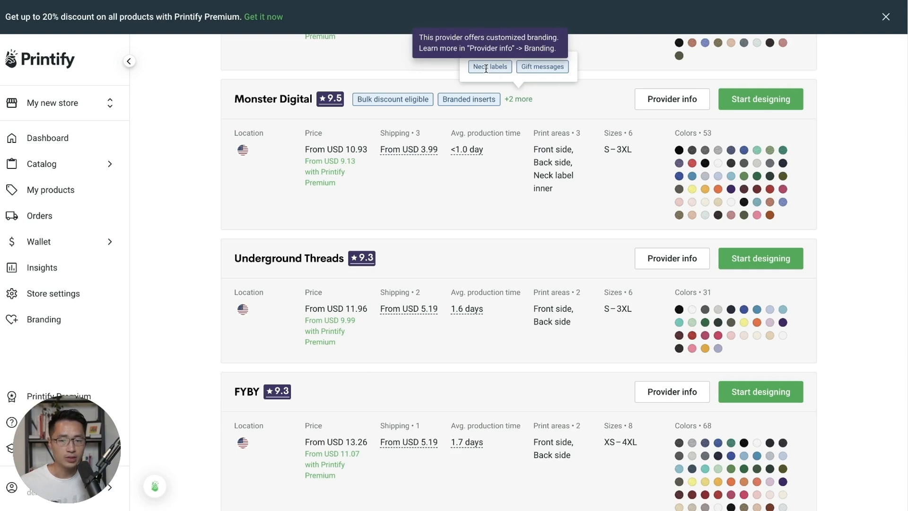
pyautogui.moveTo(531, 75)
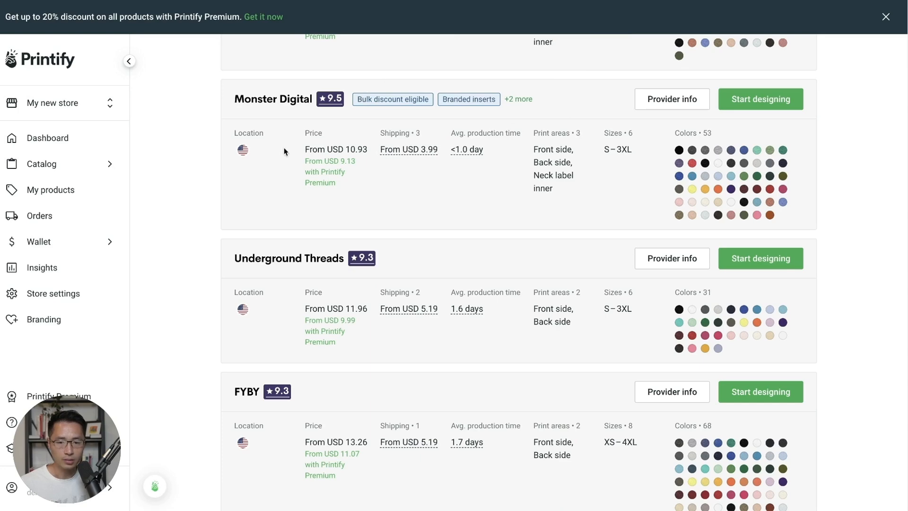
pyautogui.scroll(-1, 563, 189)
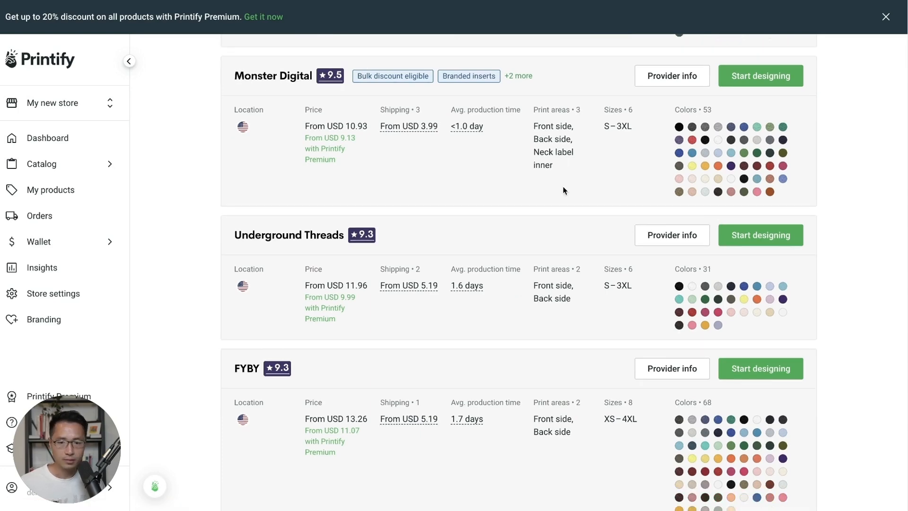
pyautogui.scroll(-3, 563, 188)
pyautogui.scroll(-3, 563, 191)
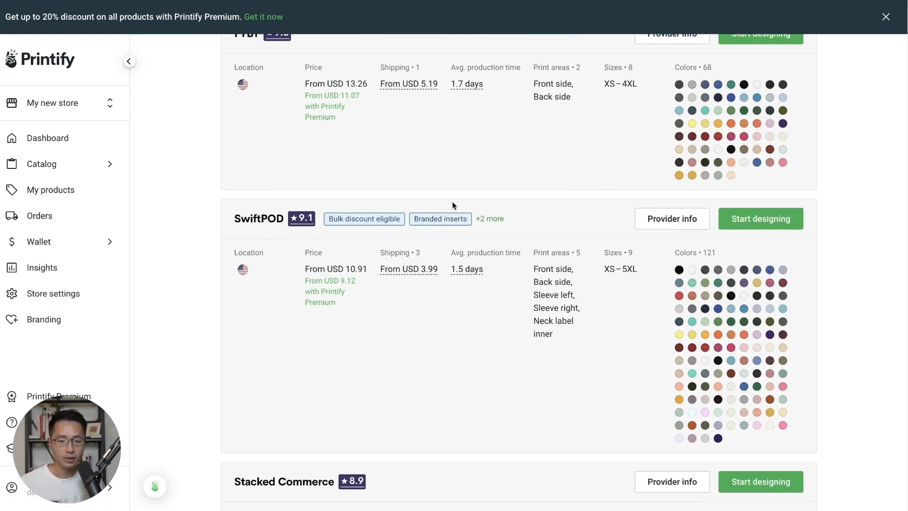
pyautogui.click(482, 219)
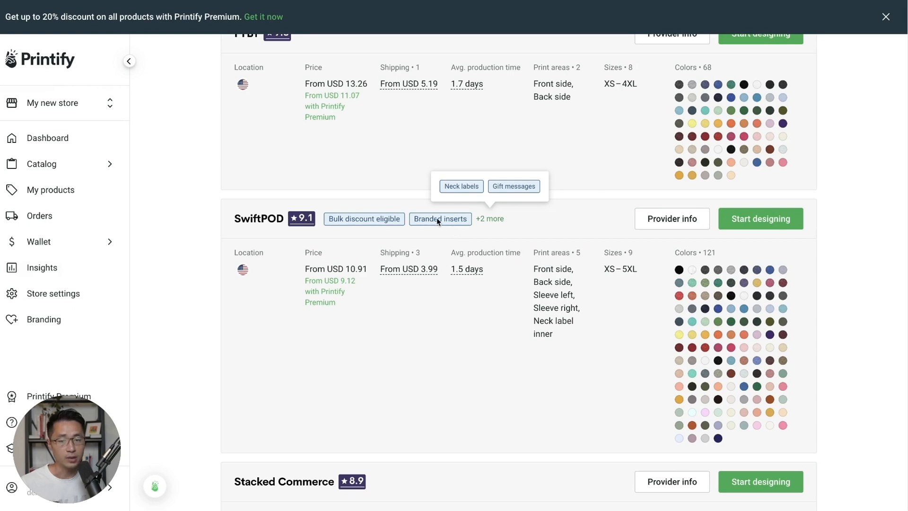
pyautogui.moveTo(512, 193)
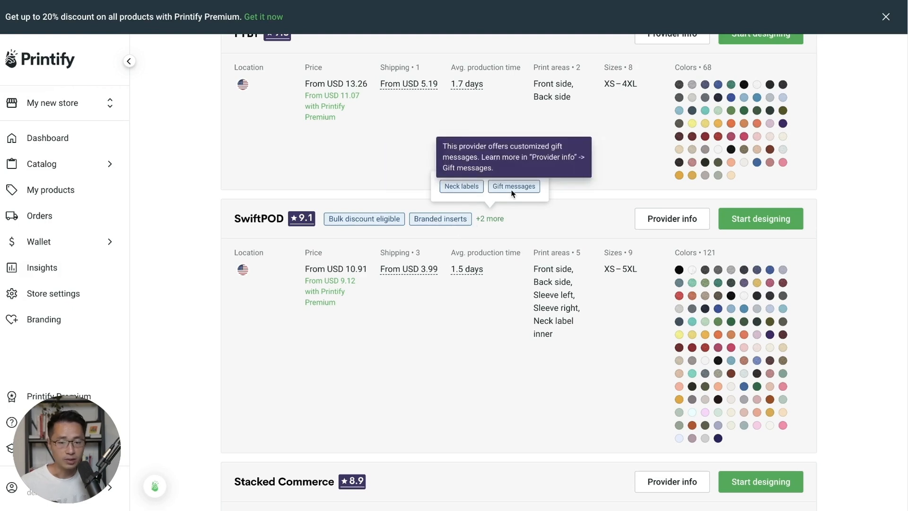
pyautogui.click(471, 319)
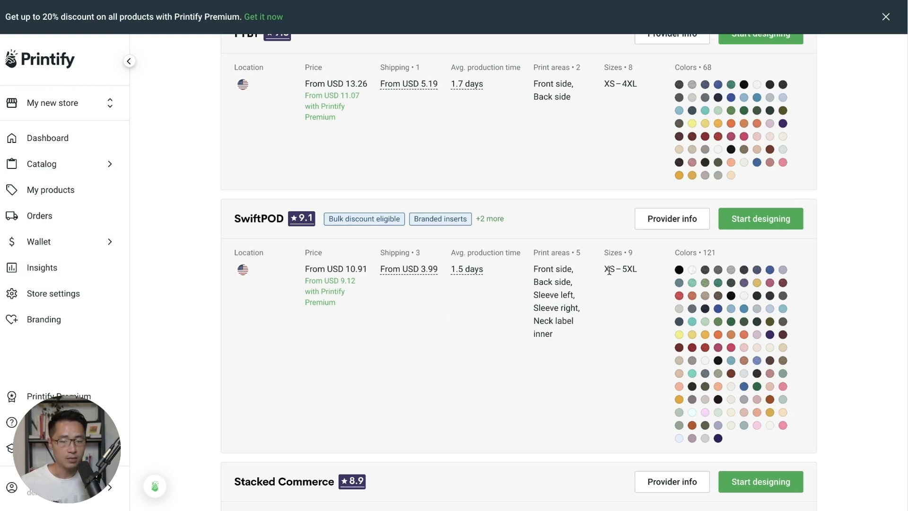
pyautogui.click(634, 267)
pyautogui.scroll(1, 638, 344)
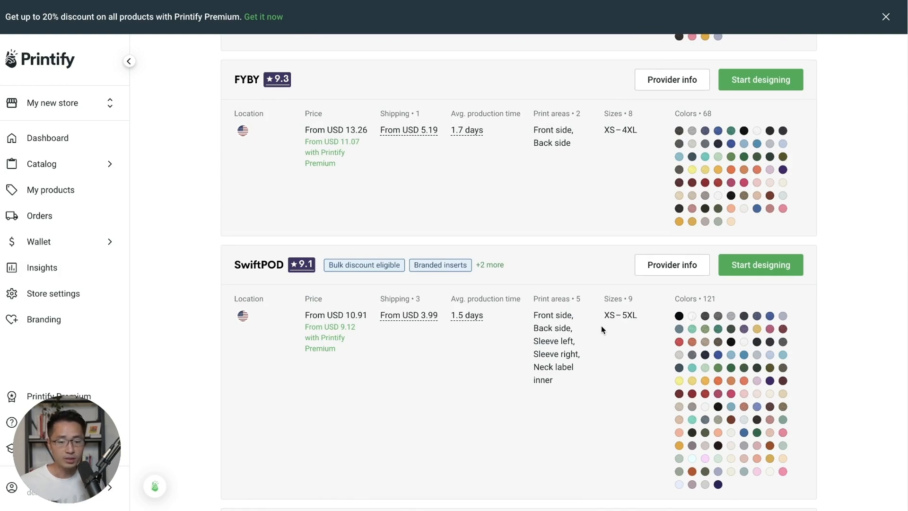
pyautogui.scroll(-1, 601, 325)
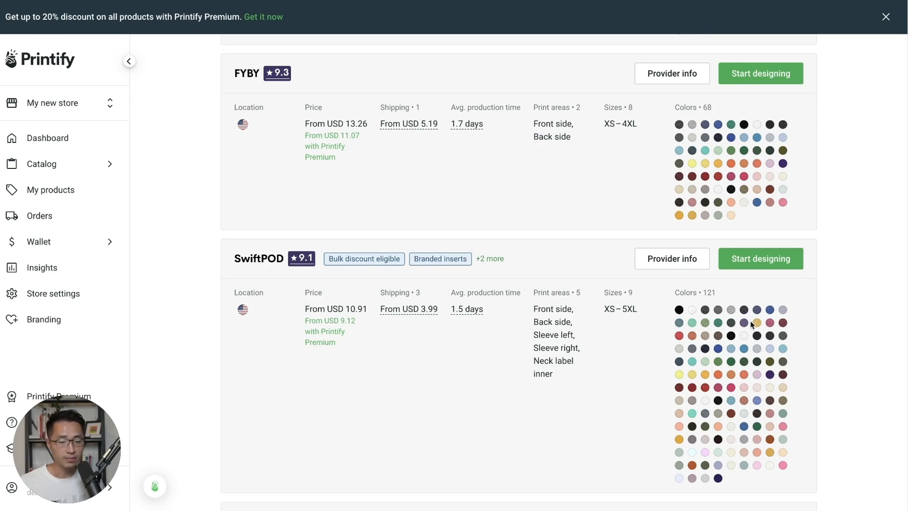
pyautogui.scroll(6, 844, 373)
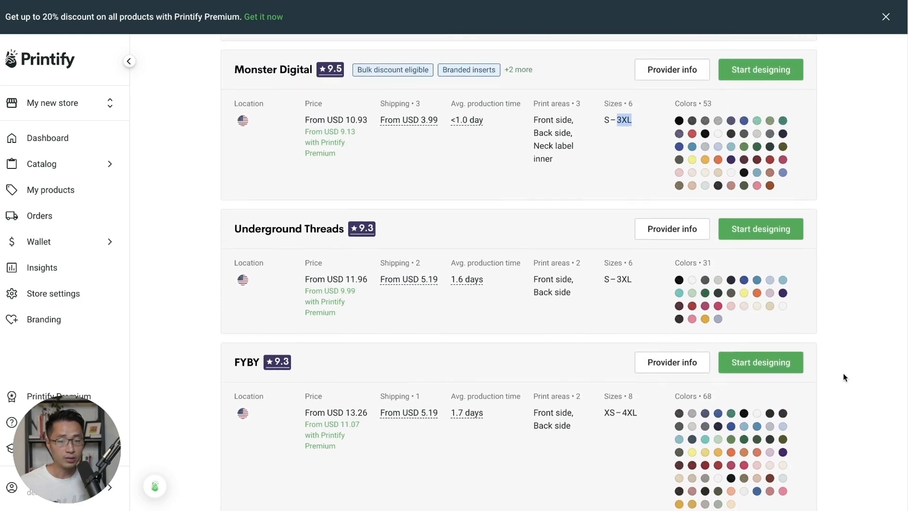
pyautogui.click(714, 104)
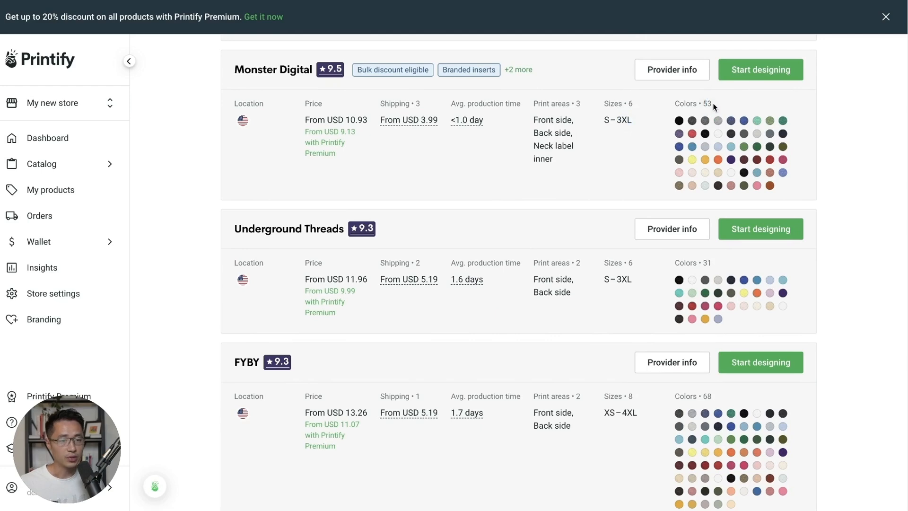
pyautogui.scroll(-5, 792, 184)
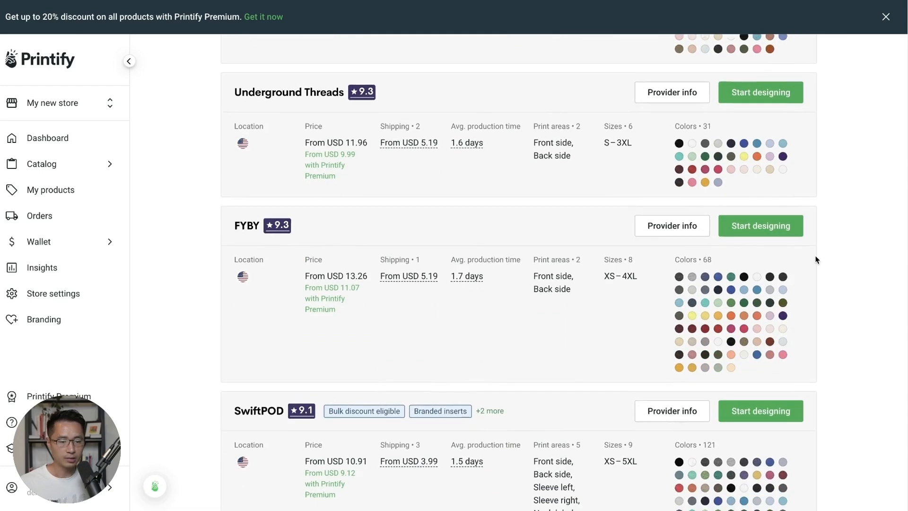
pyautogui.scroll(-2, 814, 262)
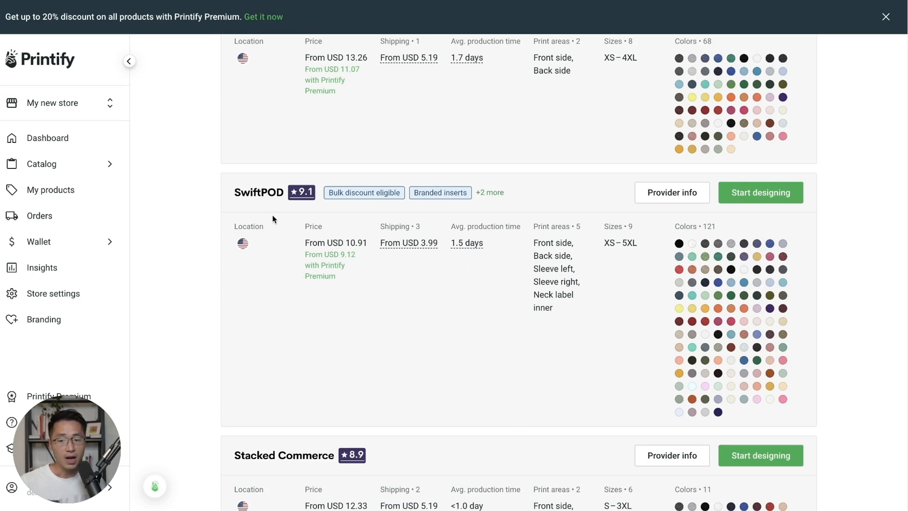
pyautogui.scroll(1, 200, 283)
pyautogui.scroll(10, 201, 282)
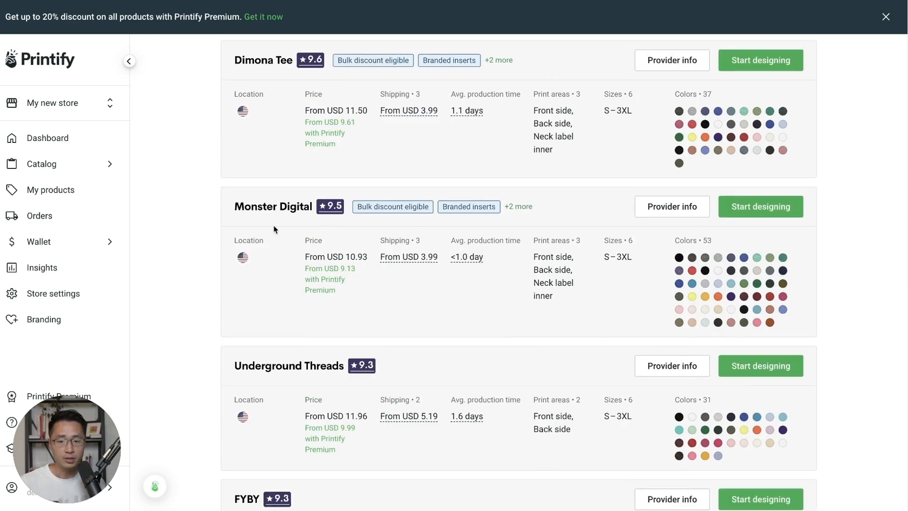
pyautogui.scroll(-2, 400, 237)
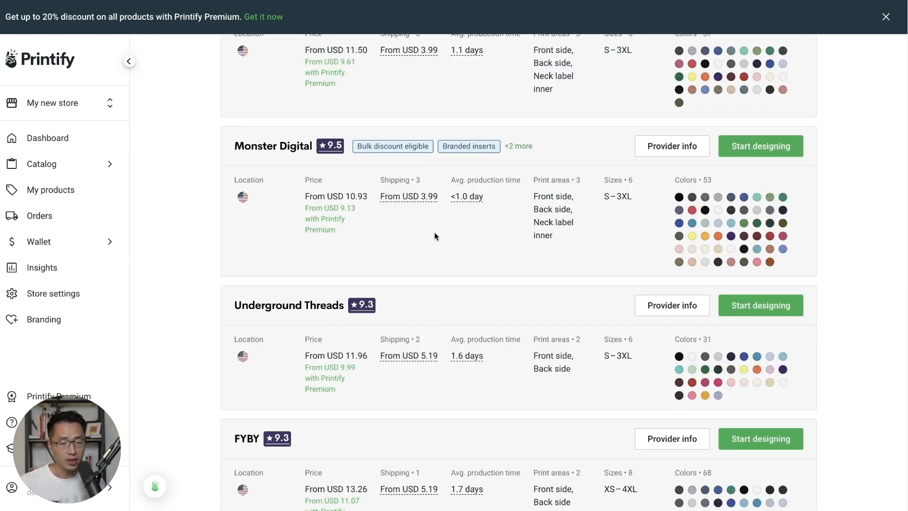
pyautogui.scroll(-14, 435, 236)
pyautogui.scroll(-5, 443, 233)
pyautogui.scroll(-15, 443, 234)
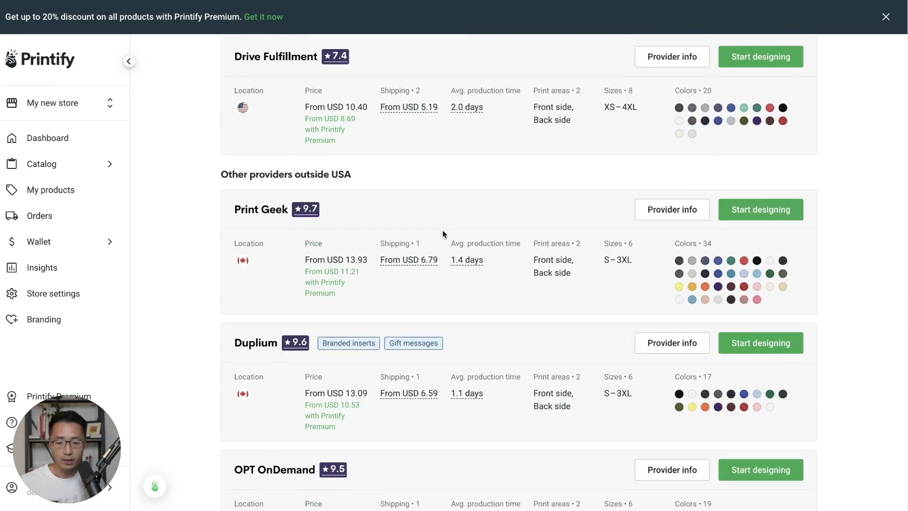
pyautogui.scroll(-3, 443, 234)
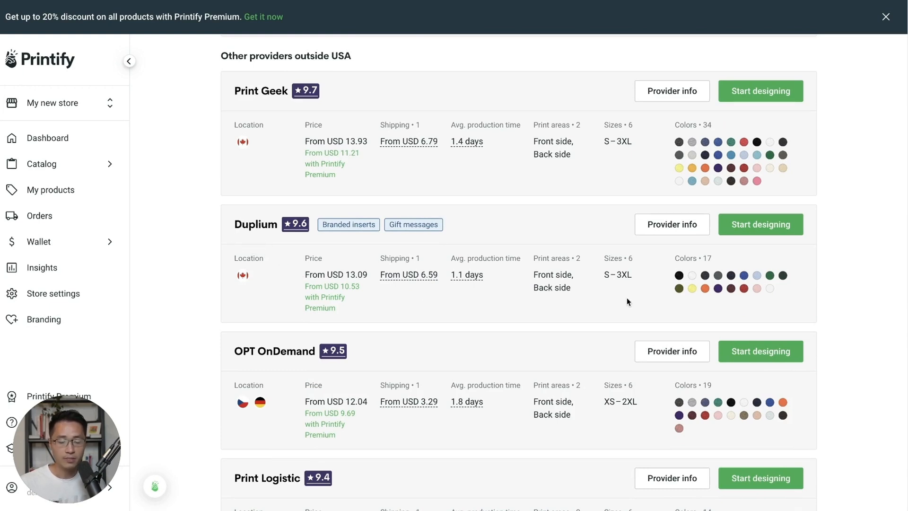
pyautogui.scroll(-12, 626, 298)
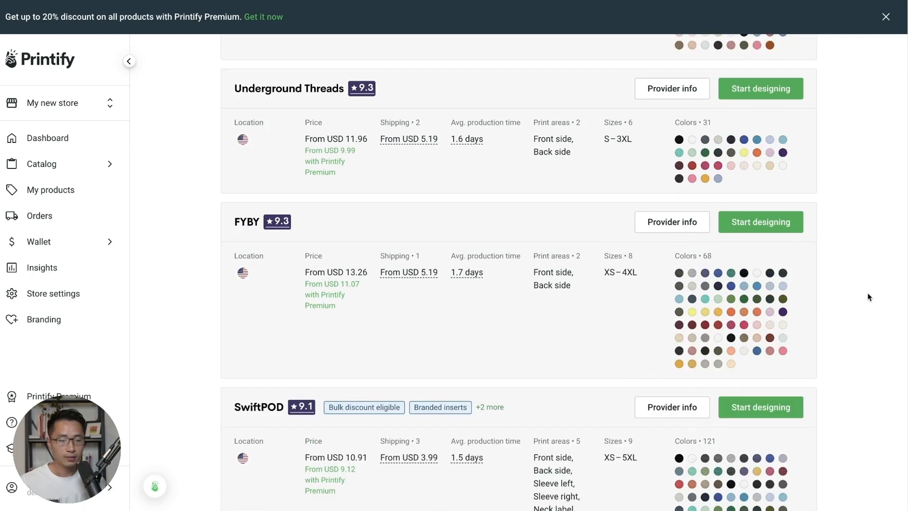
# - Open Phone Cases > Tough Phone Cases and scroll through its print provider list
pyautogui.moveTo(113, 163)
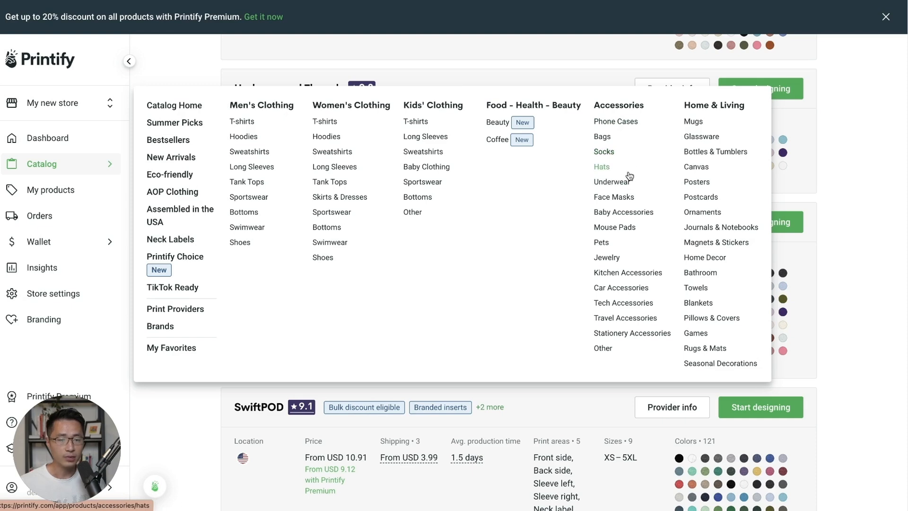
pyautogui.click(623, 123)
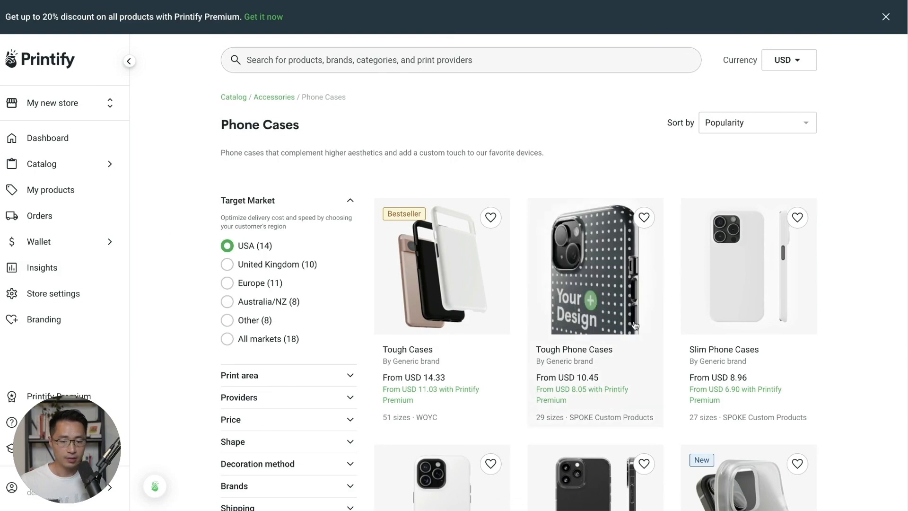
pyautogui.click(622, 292)
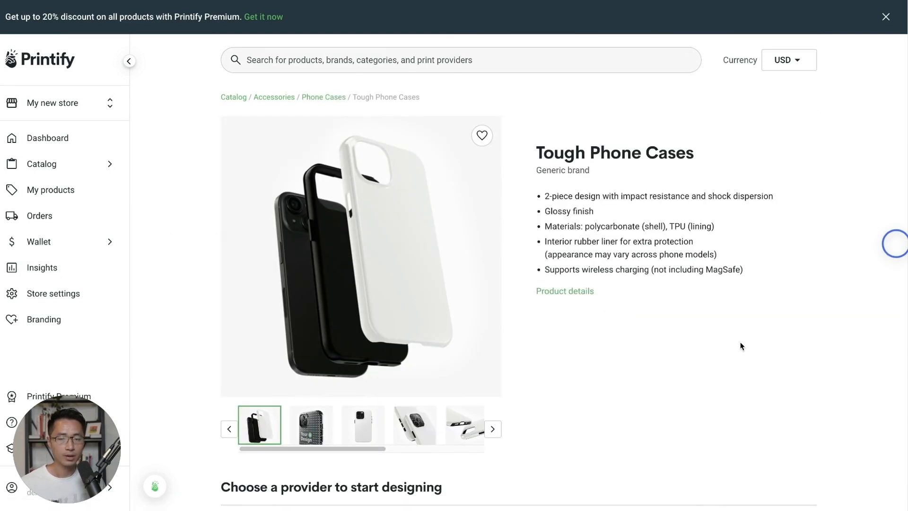
pyautogui.scroll(-1, 735, 345)
pyautogui.scroll(-1, 735, 347)
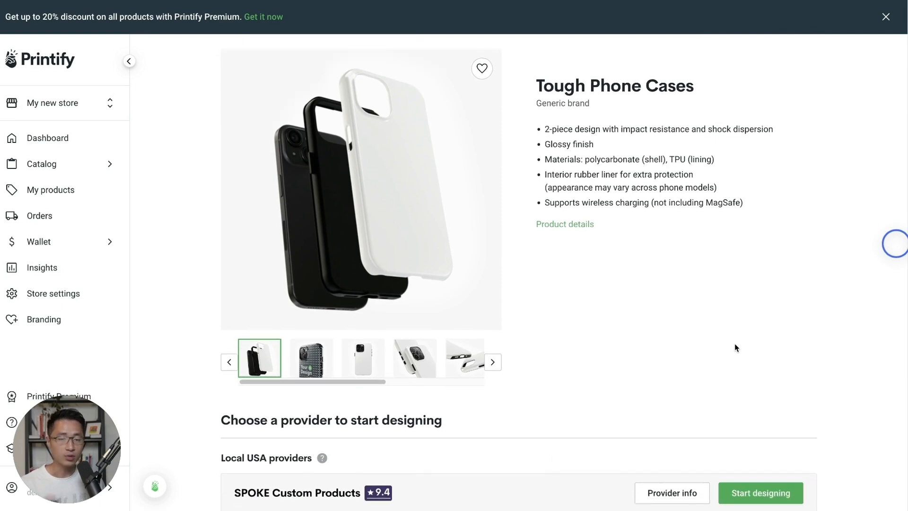
pyautogui.scroll(-1, 735, 348)
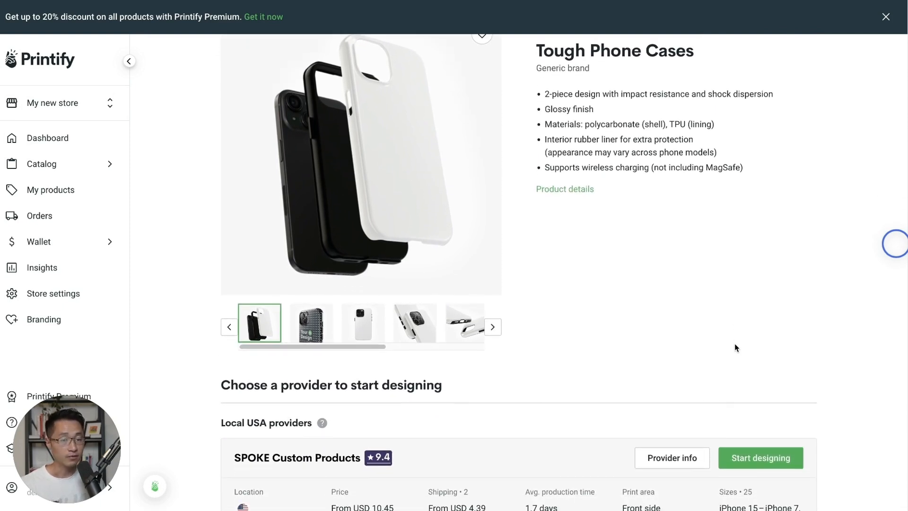
pyautogui.scroll(-1, 614, 338)
pyautogui.scroll(-1, 591, 344)
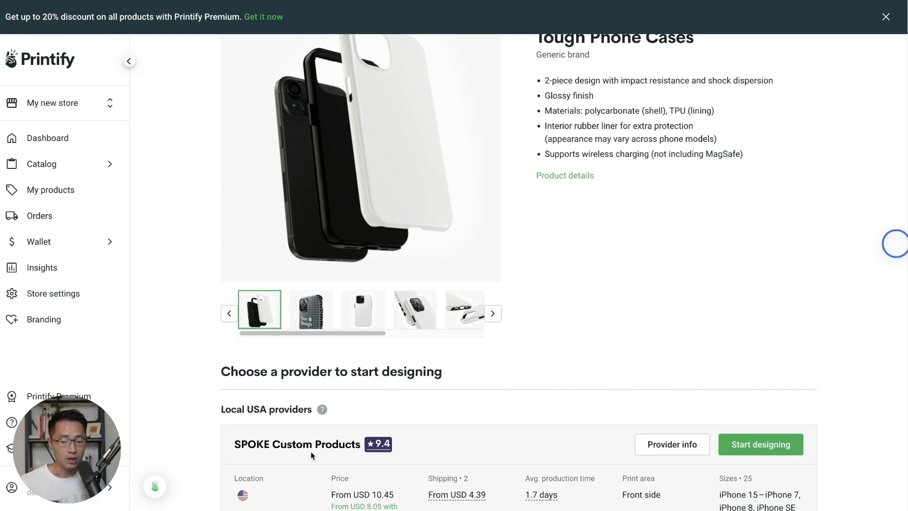
pyautogui.scroll(-1, 352, 458)
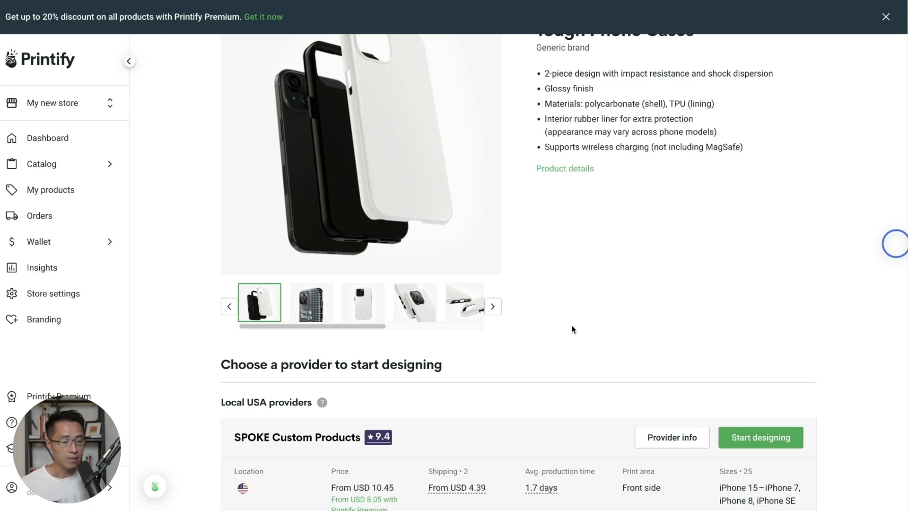
pyautogui.scroll(-1, 571, 321)
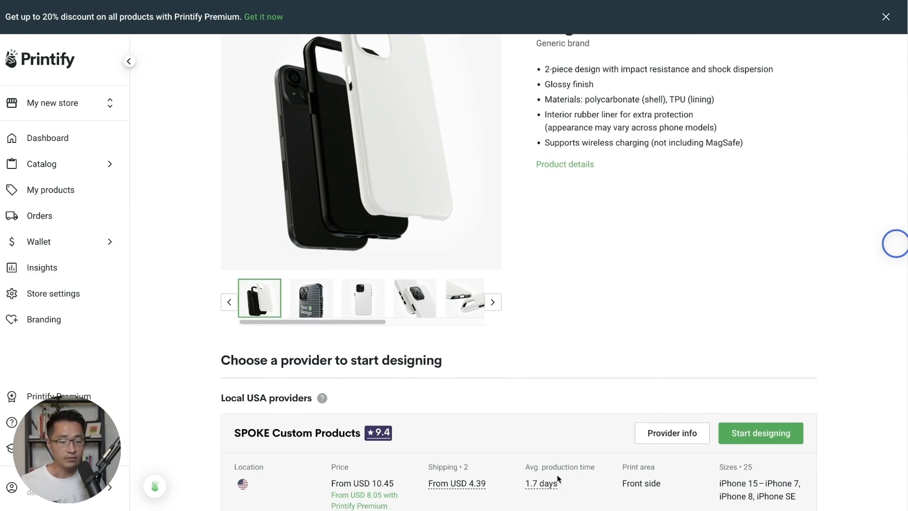
pyautogui.scroll(1, 583, 355)
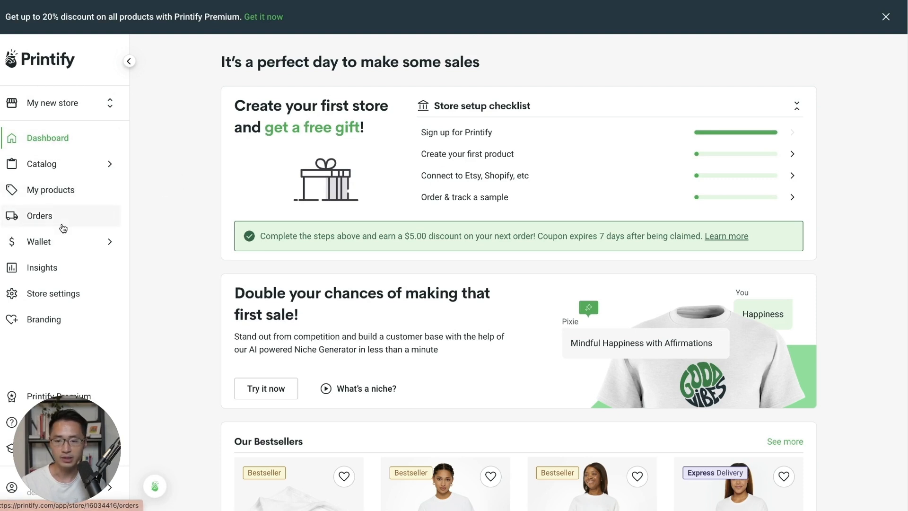
# - Open the Unisex Jersey Short Sleeve Tee in the product creator, skip the tour, then go back
pyautogui.moveTo(80, 169)
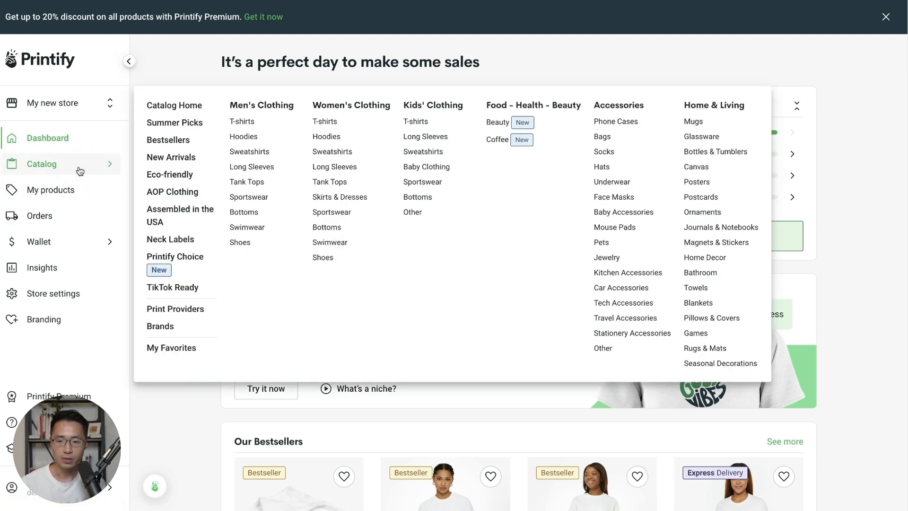
pyautogui.click(242, 122)
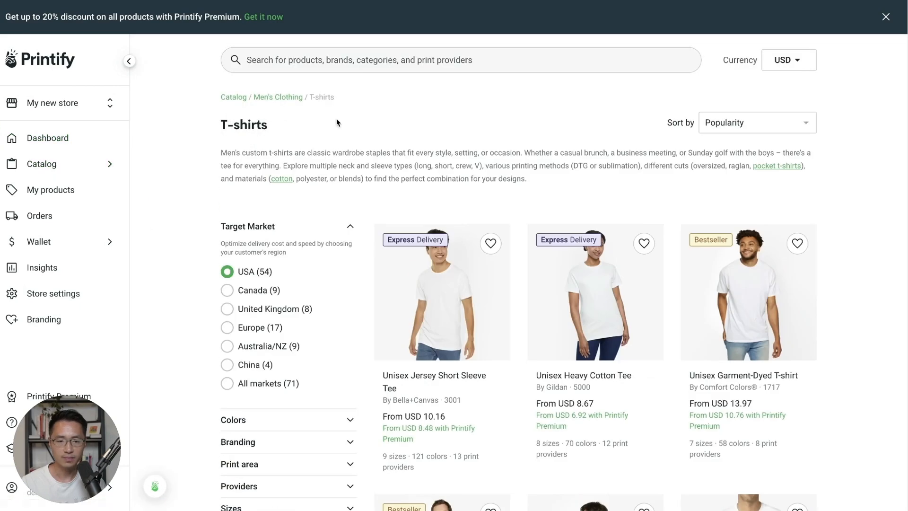
pyautogui.click(462, 302)
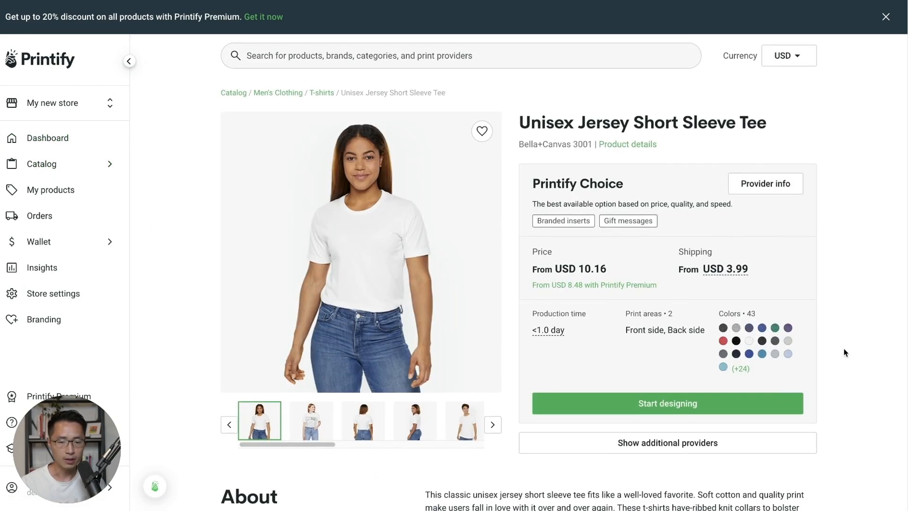
pyautogui.click(682, 405)
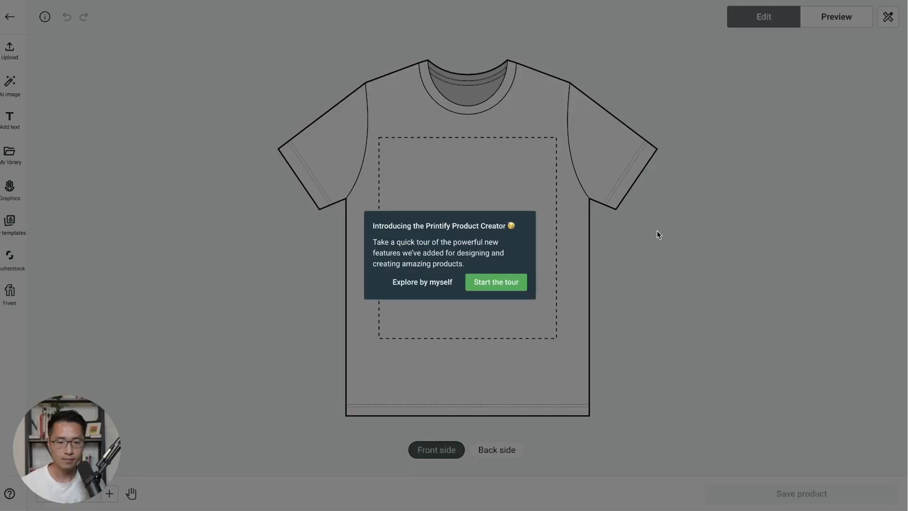
pyautogui.click(447, 284)
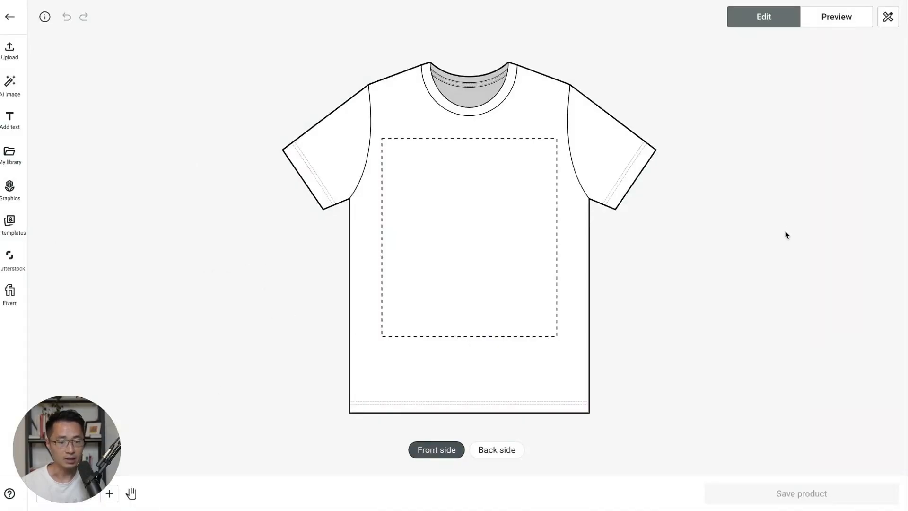
pyautogui.click(10, 16)
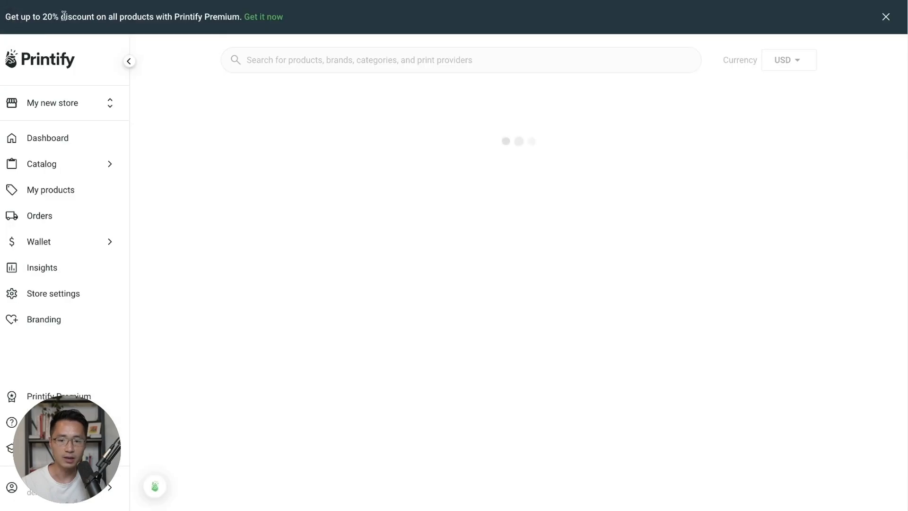
# - Check the empty My products list, then scroll through the Orders page showing no orders
pyautogui.click(47, 191)
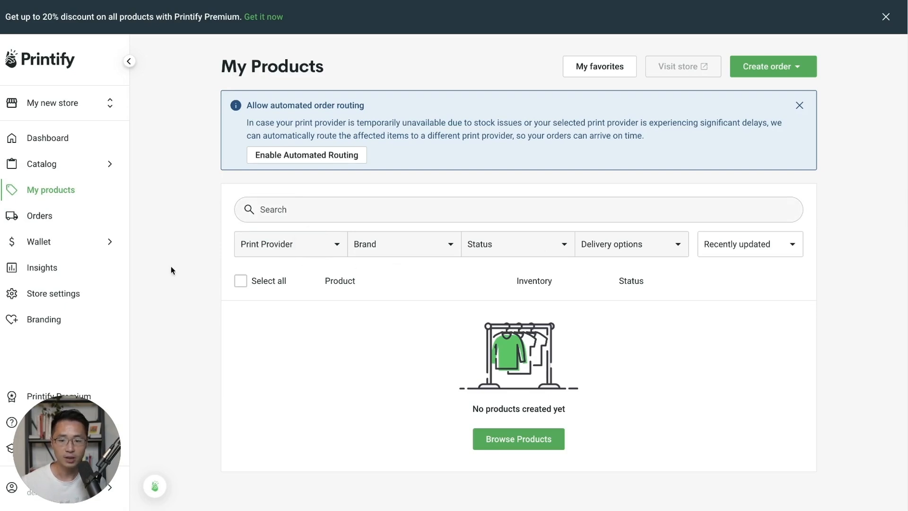
pyautogui.click(41, 219)
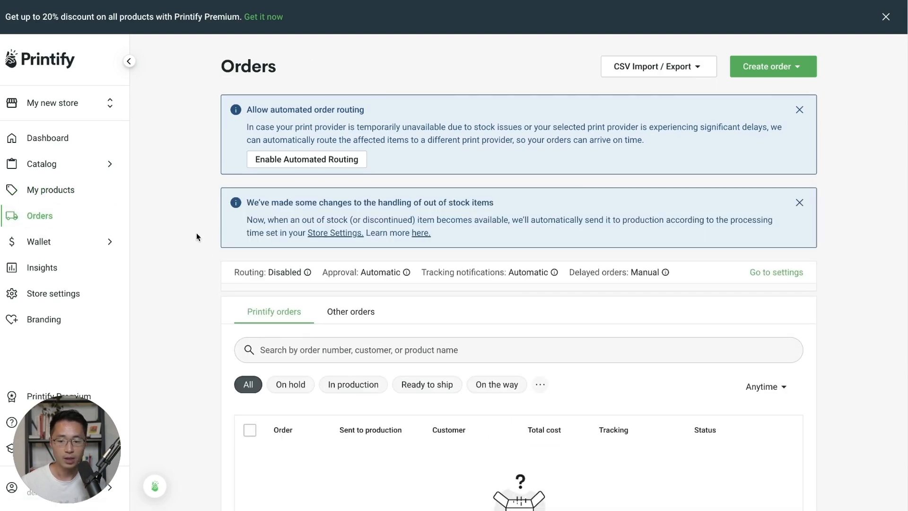
pyautogui.scroll(-3, 196, 231)
pyautogui.scroll(-2, 196, 235)
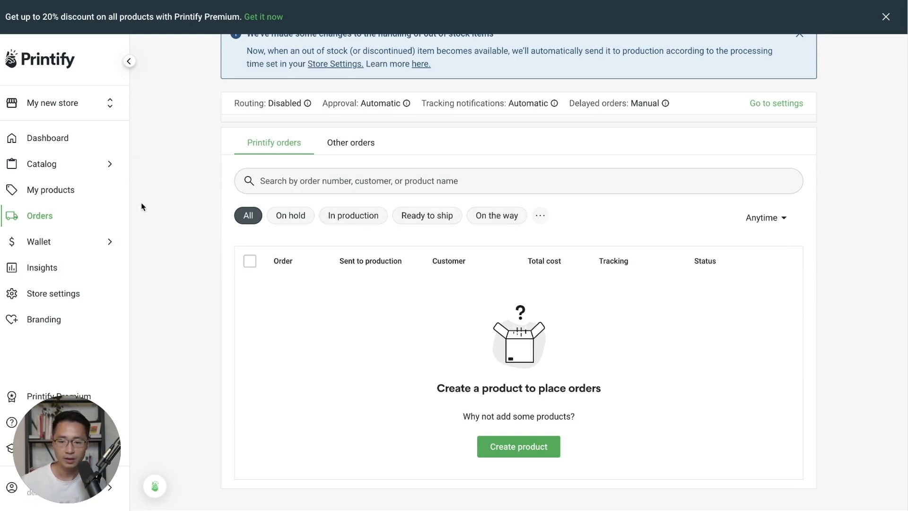
pyautogui.click(50, 244)
# - Open Wallet > Payments and review the USD 0.00 balance and PayPal or Payoneer options
pyautogui.click(175, 249)
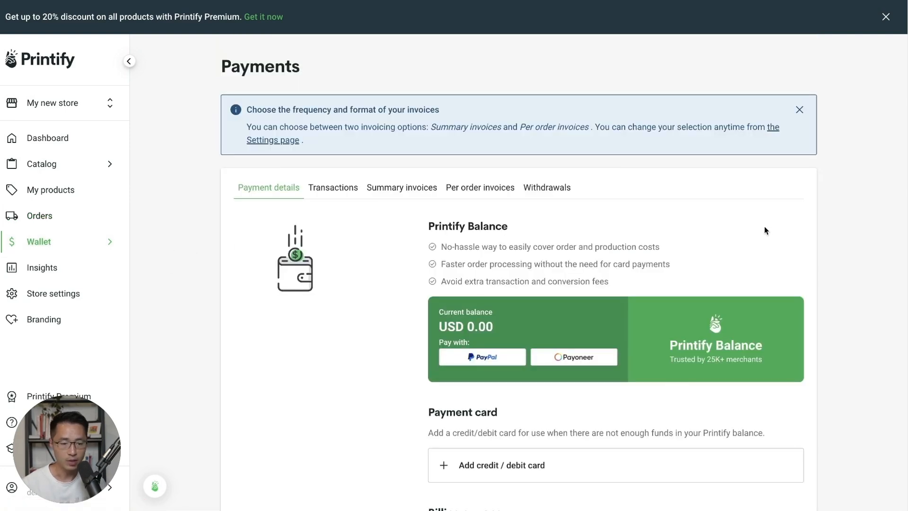
pyautogui.scroll(-2, 768, 218)
pyautogui.scroll(-1, 772, 212)
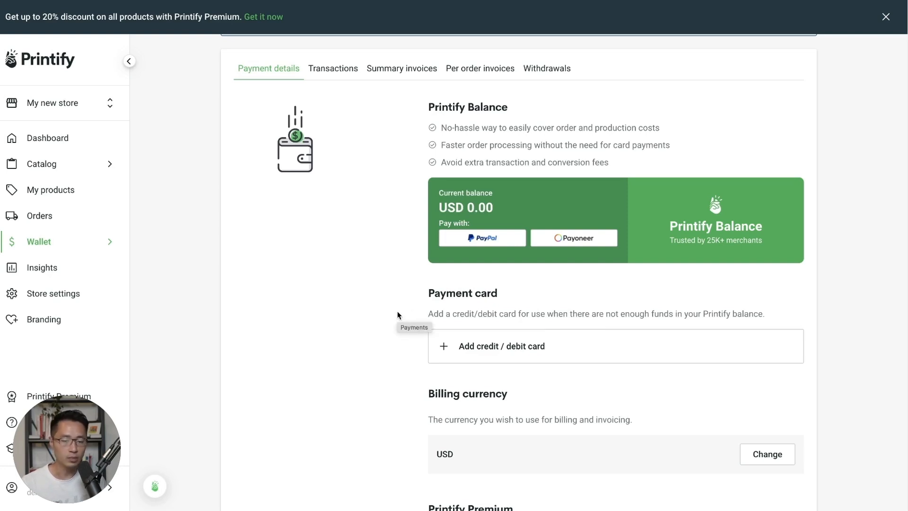
pyautogui.scroll(1, 397, 315)
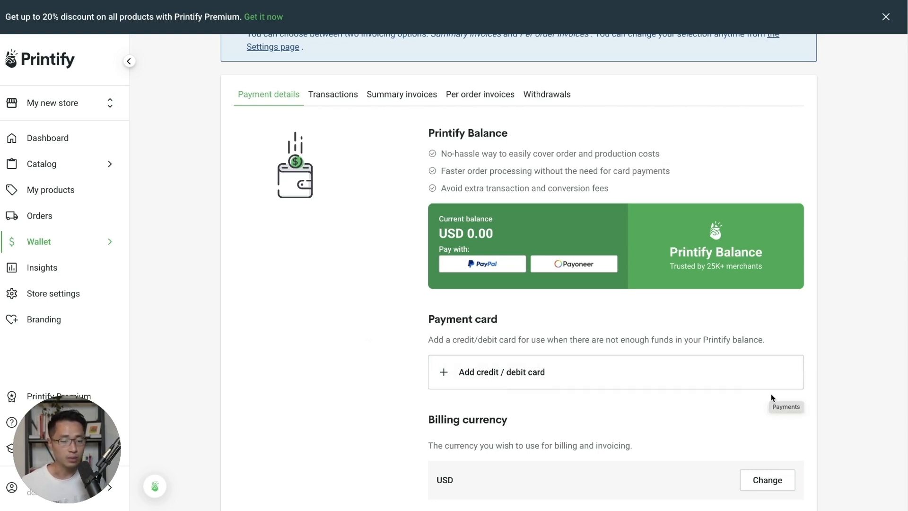
pyautogui.scroll(1, 767, 408)
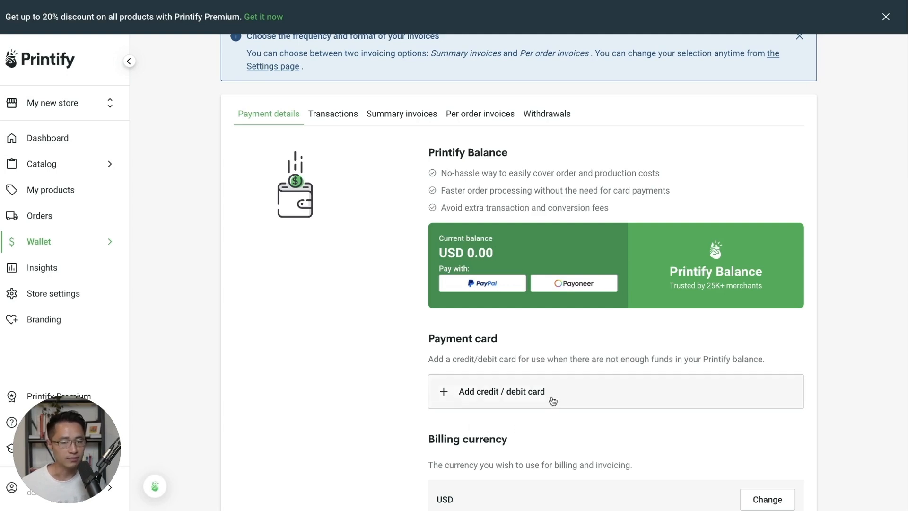
pyautogui.scroll(2, 554, 401)
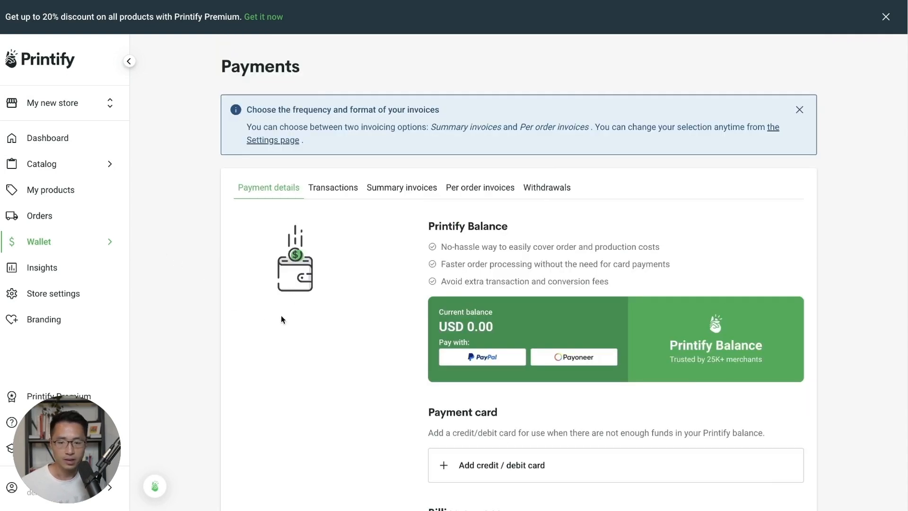
# - Open Wallet > Taxes, scroll the EU, Norway and UK VAT info, then view the USA tab
pyautogui.moveTo(75, 249)
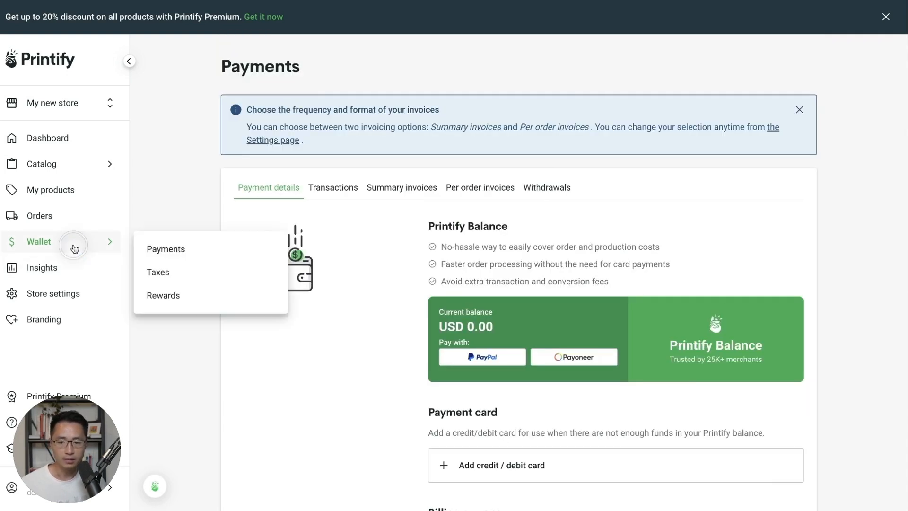
pyautogui.click(184, 273)
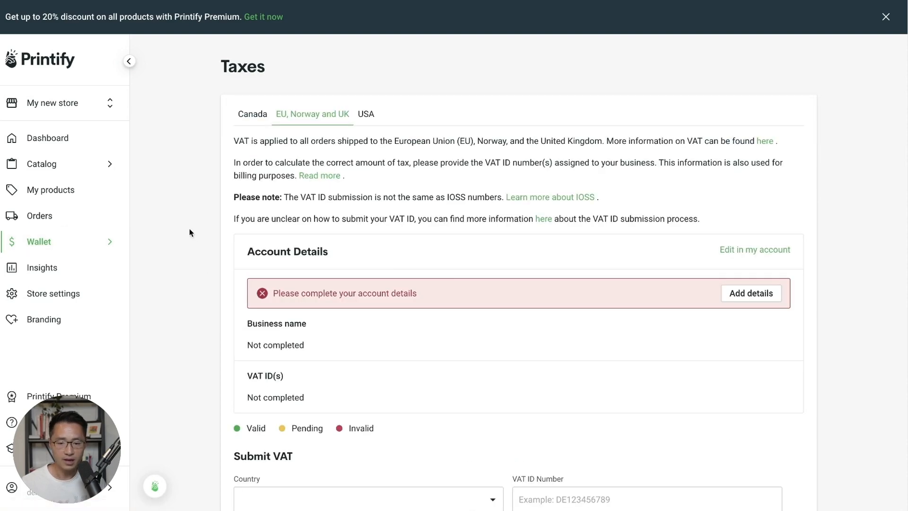
pyautogui.scroll(-1, 339, 303)
pyautogui.scroll(-2, 339, 303)
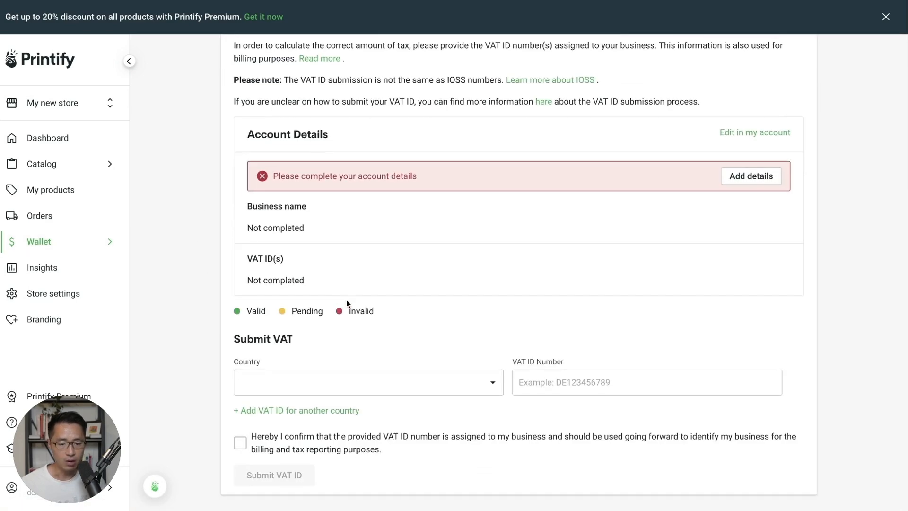
pyautogui.scroll(3, 243, 303)
pyautogui.click(366, 114)
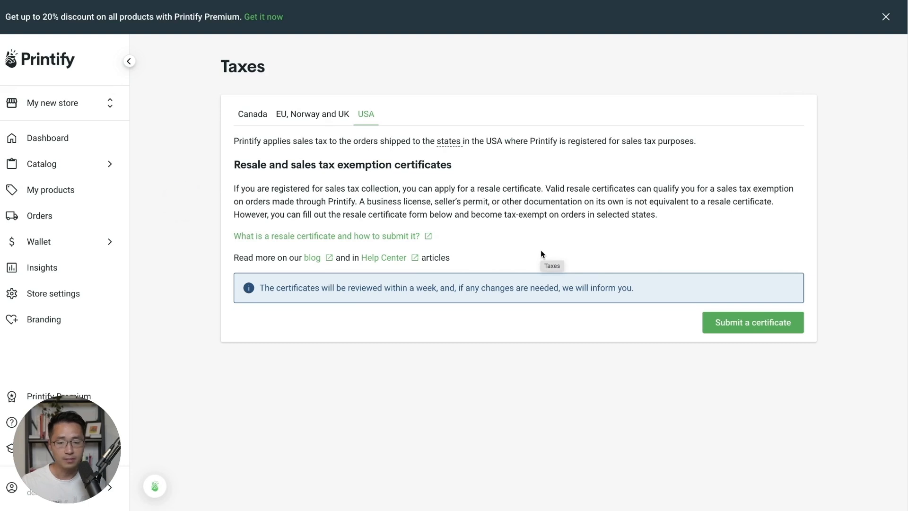
# - Open Insights and highlight its requirement of at least 20 sales per month
pyautogui.click(68, 269)
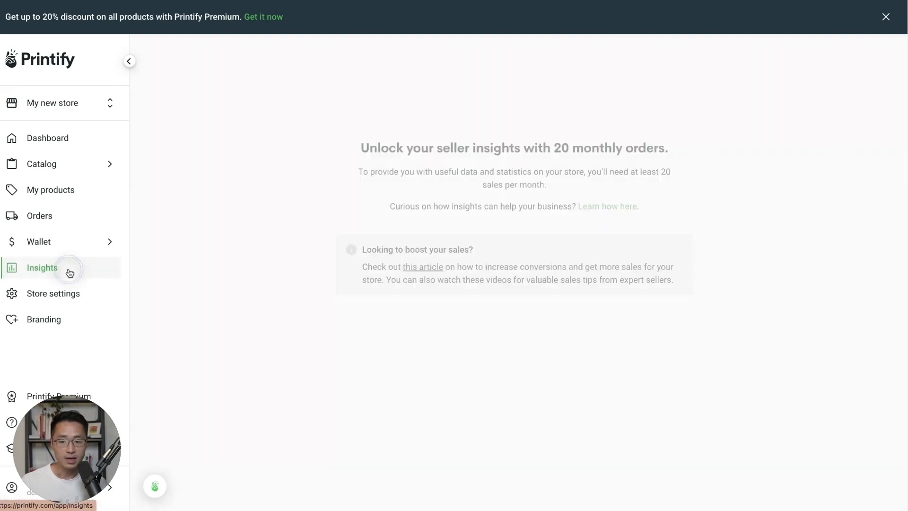
pyautogui.click(316, 133)
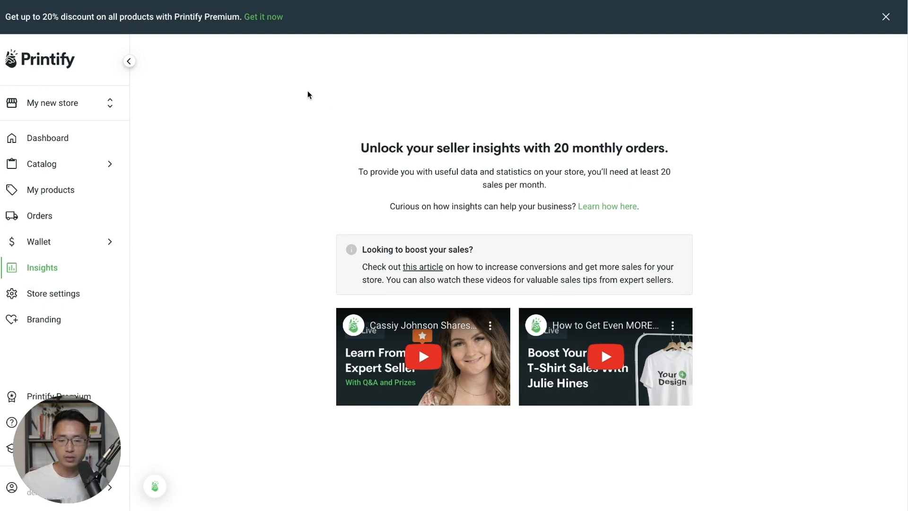
pyautogui.moveTo(633, 173); pyautogui.dragTo(679, 178)
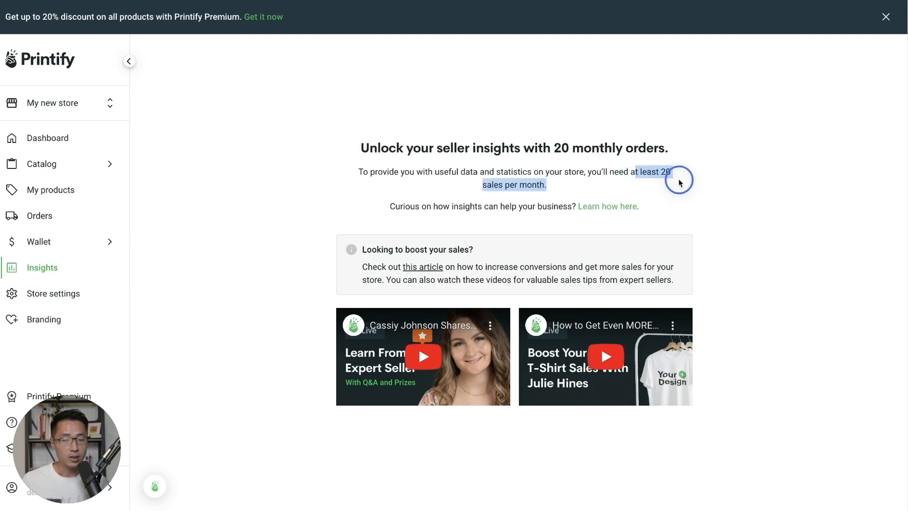
pyautogui.click(711, 184)
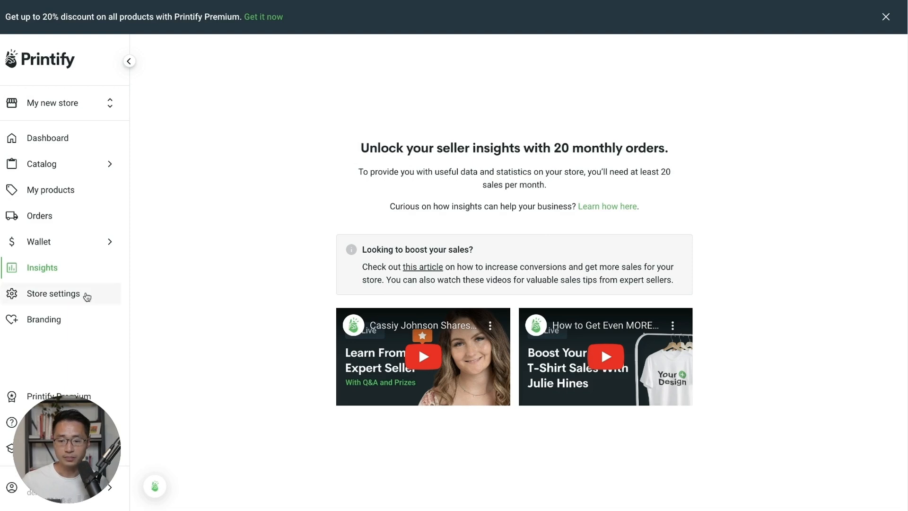
pyautogui.click(50, 299)
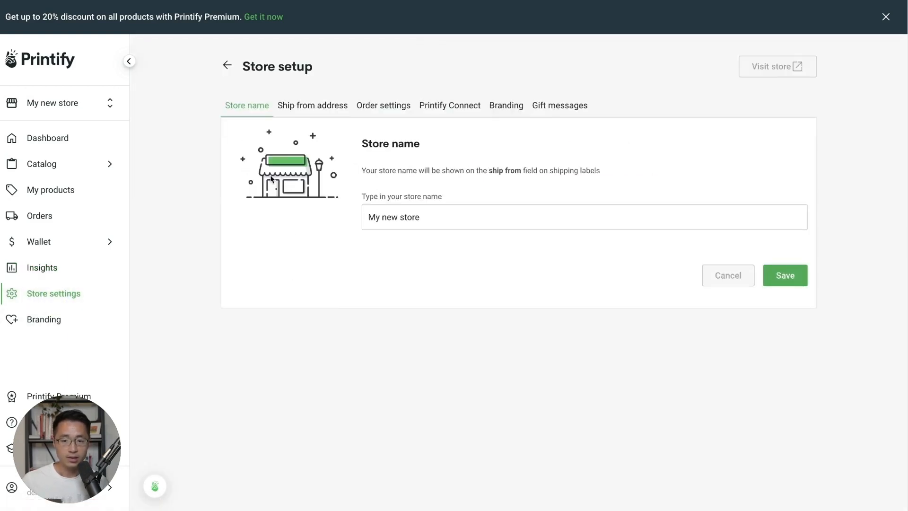
pyautogui.moveTo(425, 227); pyautogui.dragTo(330, 261)
pyautogui.click(331, 262)
pyautogui.click(314, 109)
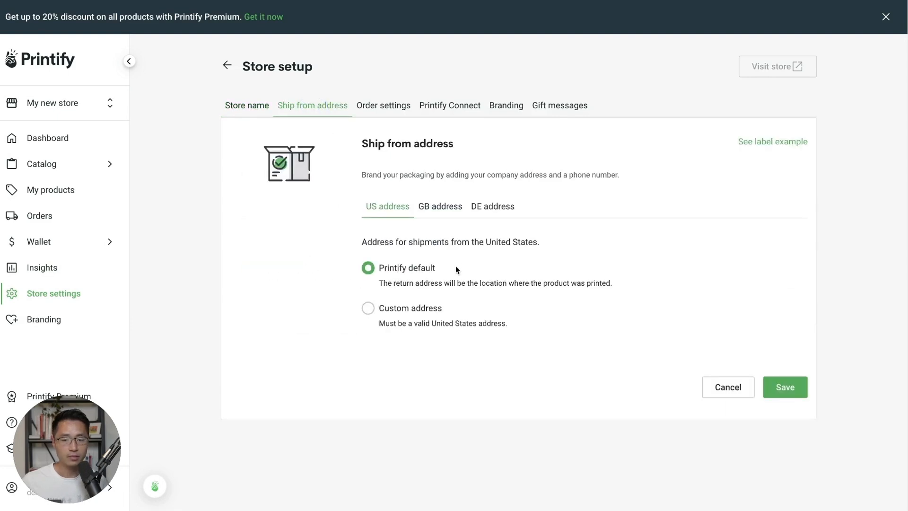
pyautogui.click(372, 109)
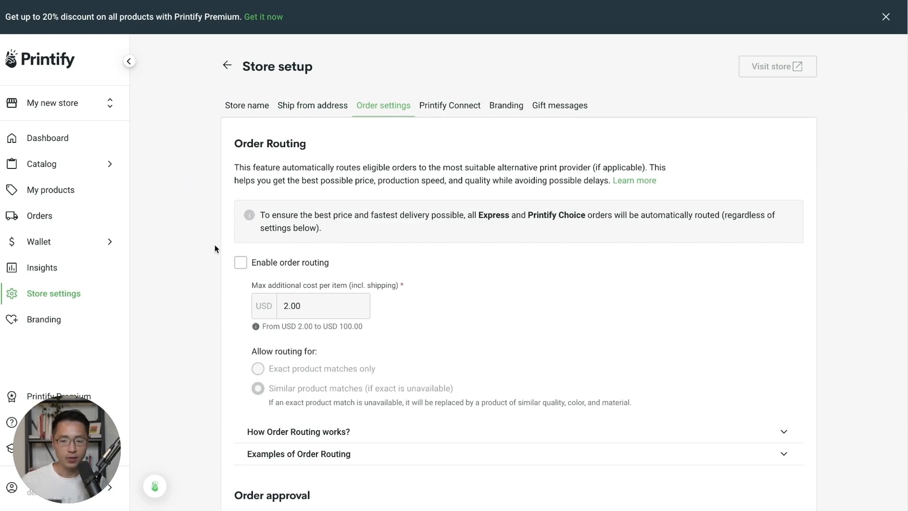
pyautogui.scroll(-1, 217, 249)
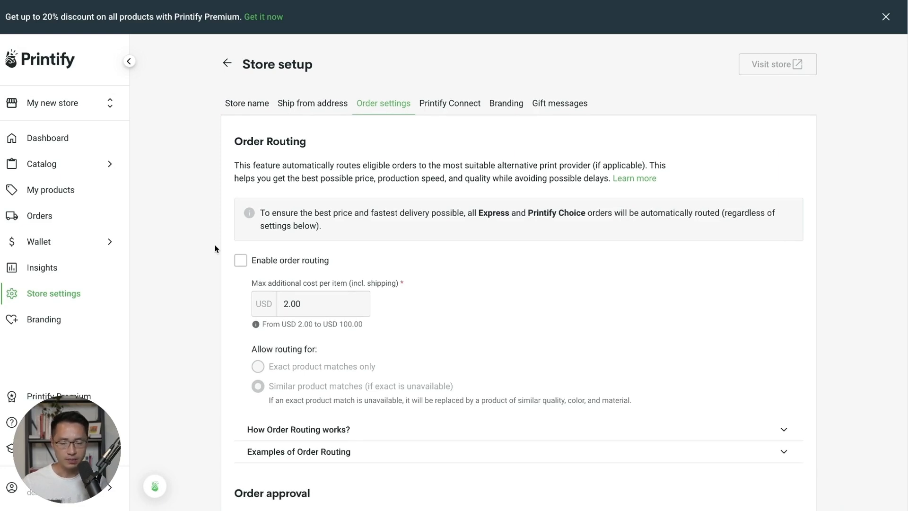
pyautogui.scroll(1, 197, 299)
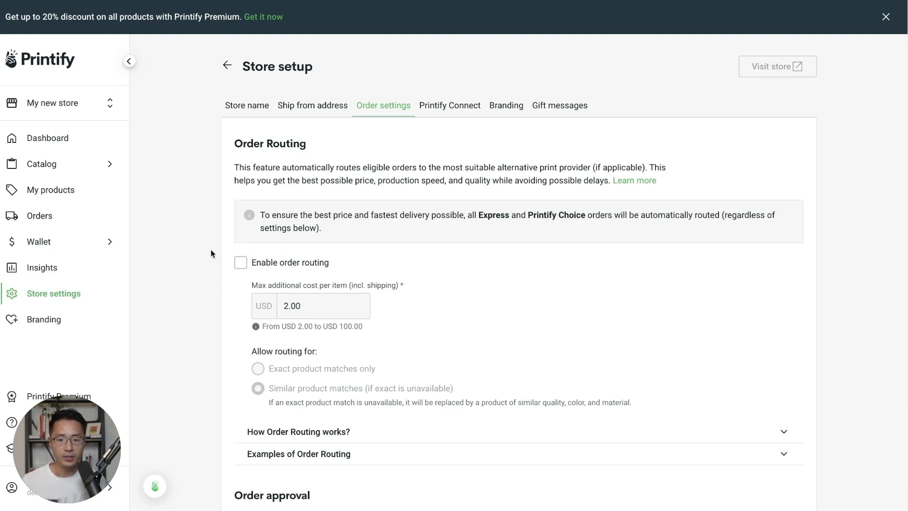
# - Review Order approval, Tracking, Delayed orders and Daily updates, saving 24-hour auto-approval and manual delayed orders
pyautogui.scroll(-5, 204, 254)
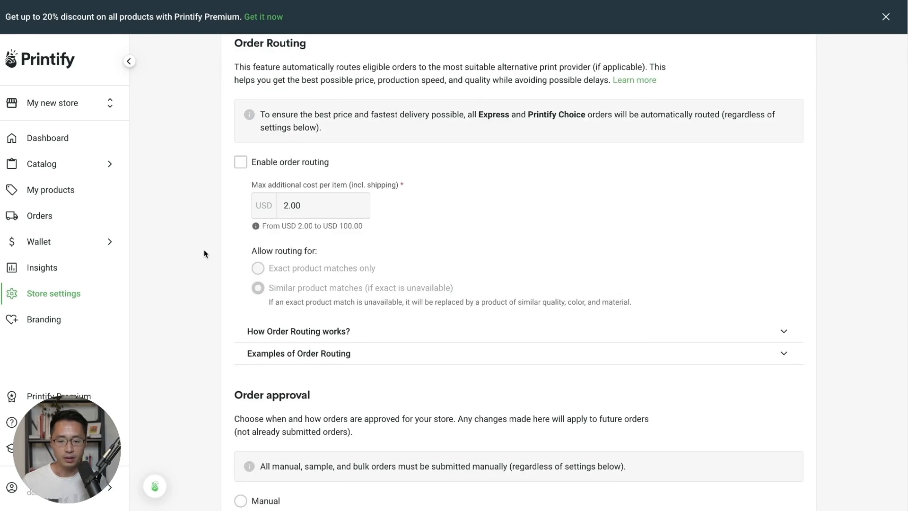
pyautogui.scroll(-3, 204, 253)
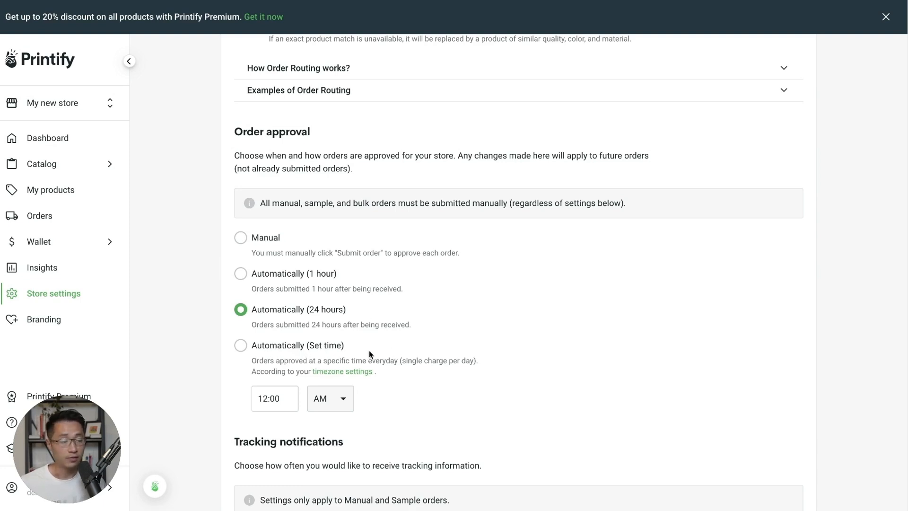
pyautogui.scroll(-2, 412, 281)
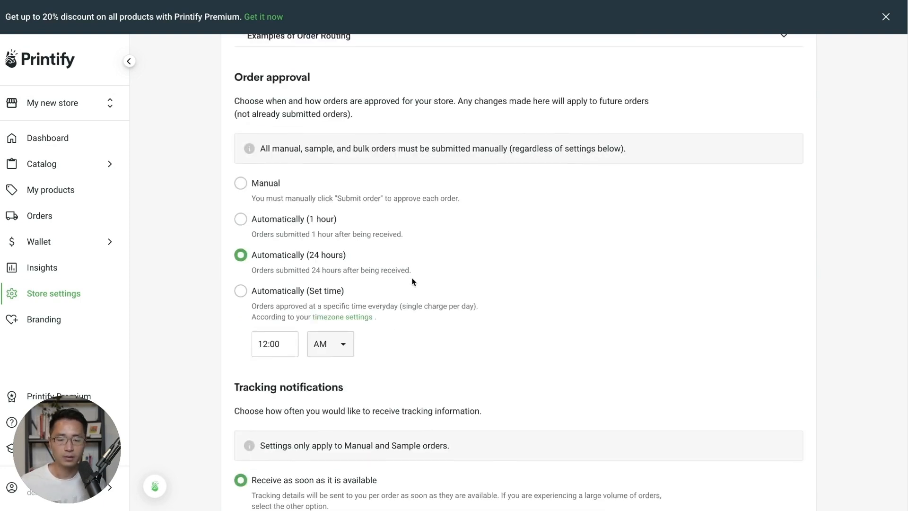
pyautogui.scroll(-5, 412, 282)
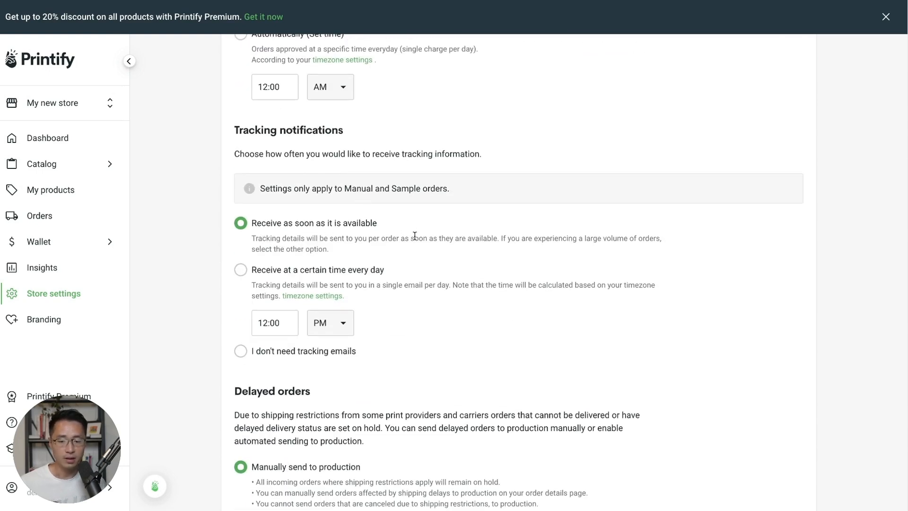
pyautogui.scroll(-3, 399, 236)
pyautogui.scroll(-1, 378, 240)
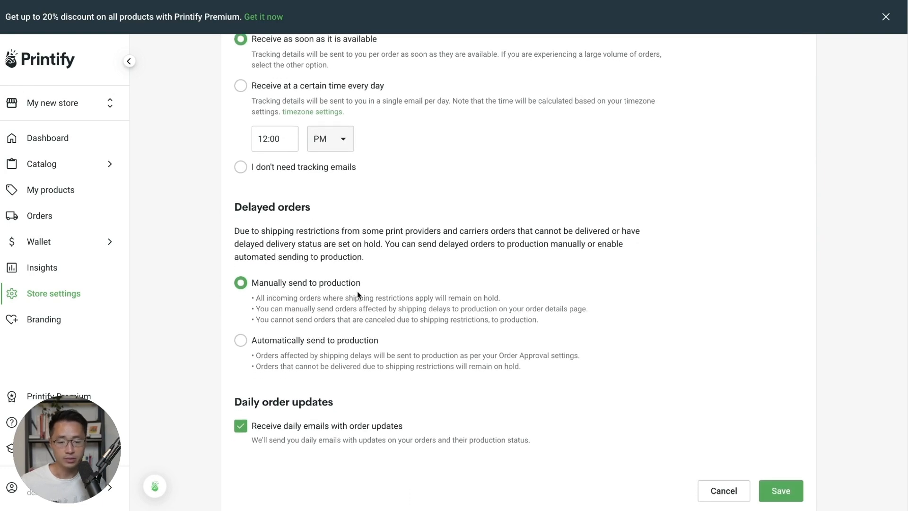
pyautogui.click(781, 492)
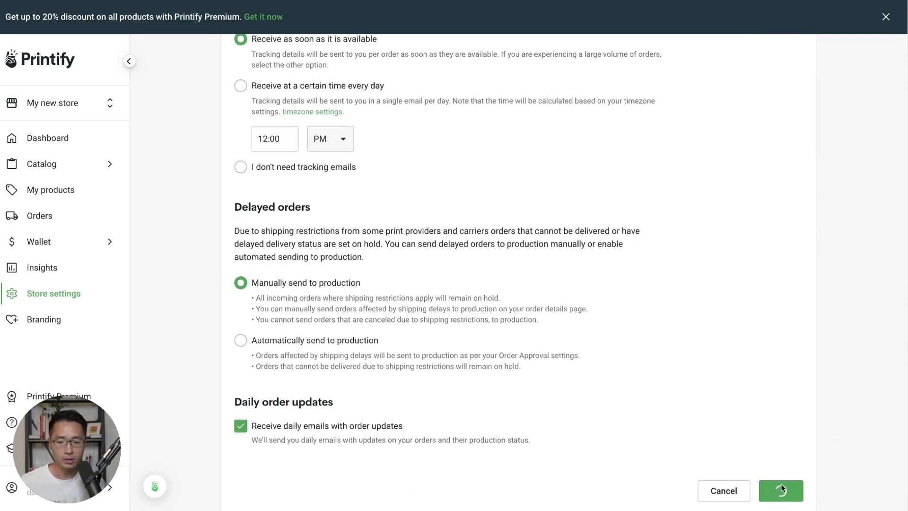
# - Review the Branding and gift messages cards, then view the Printify Premium offer at USD 29.00/month
pyautogui.click(44, 319)
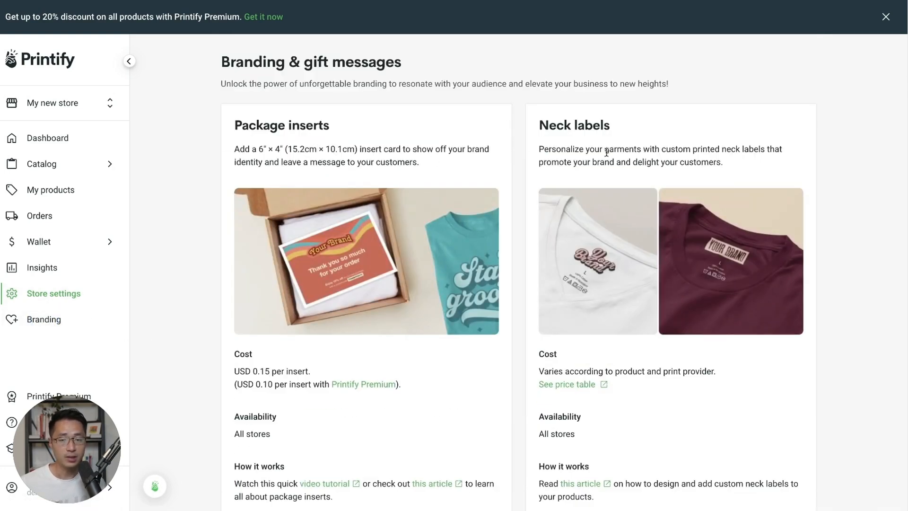
pyautogui.scroll(-1, 522, 178)
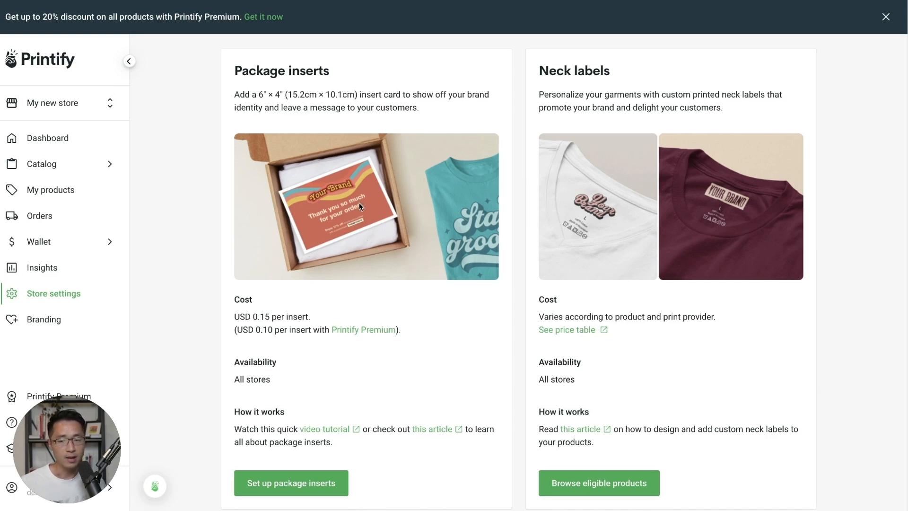
pyautogui.scroll(1, 514, 224)
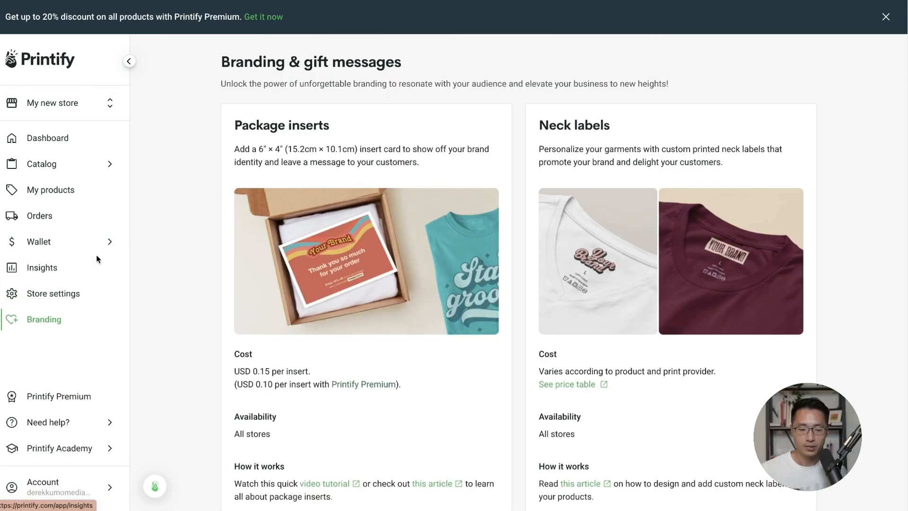
pyautogui.click(44, 406)
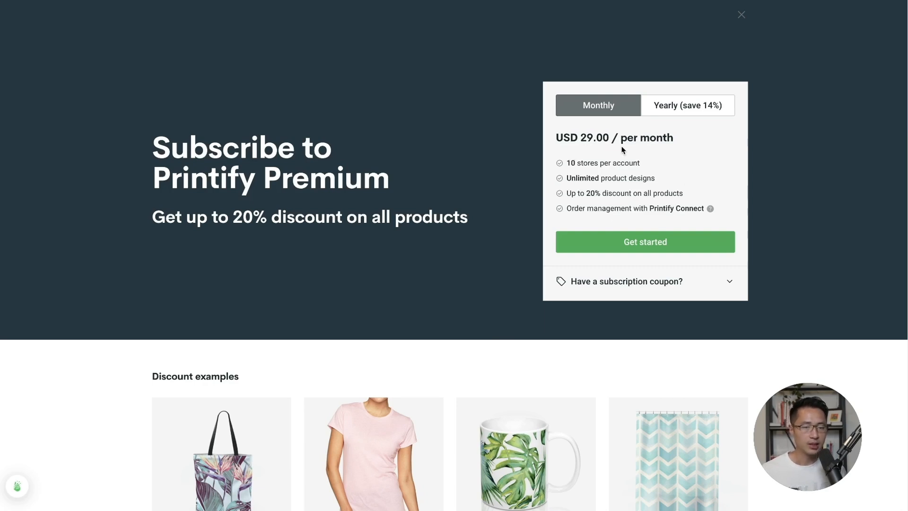
# - Show Premium's yearly price of USD 24.99/month and the Printify Connect explanation
pyautogui.click(661, 117)
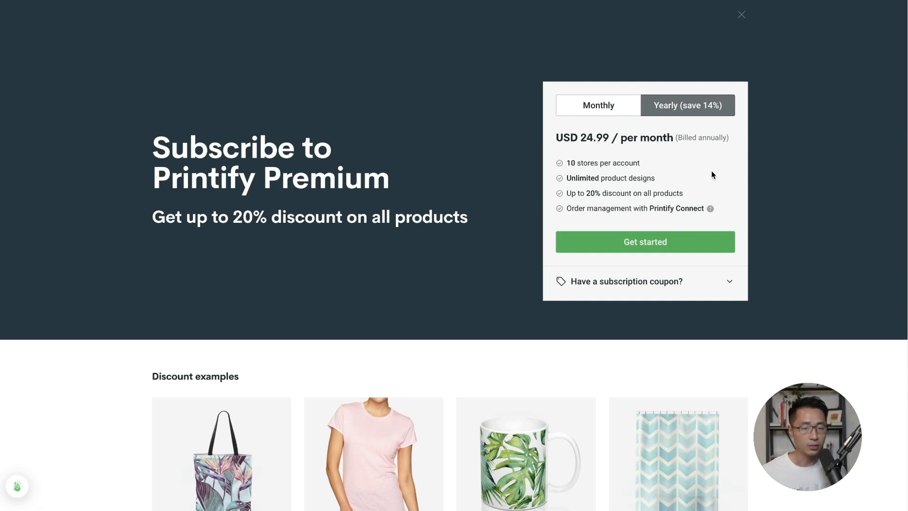
pyautogui.moveTo(584, 194); pyautogui.dragTo(683, 200)
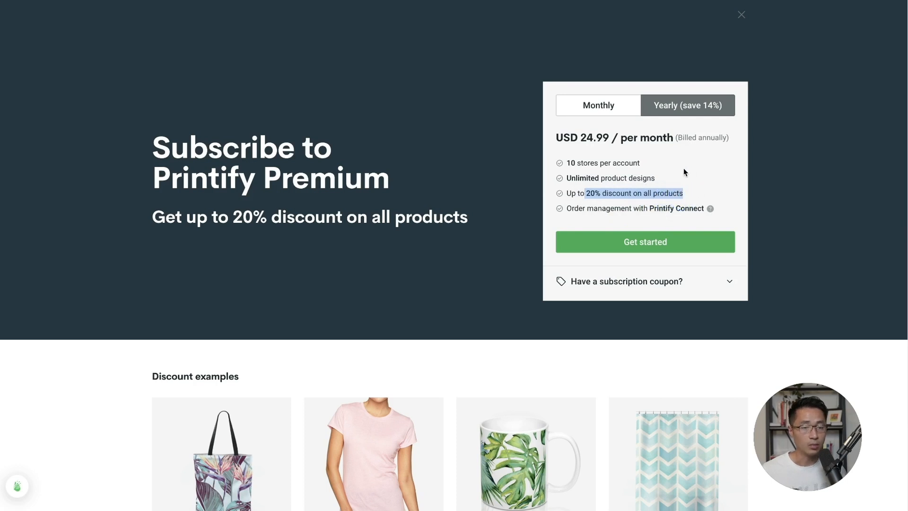
pyautogui.click(635, 215)
pyautogui.moveTo(567, 209); pyautogui.dragTo(705, 214)
pyautogui.click(706, 213)
pyautogui.click(710, 209)
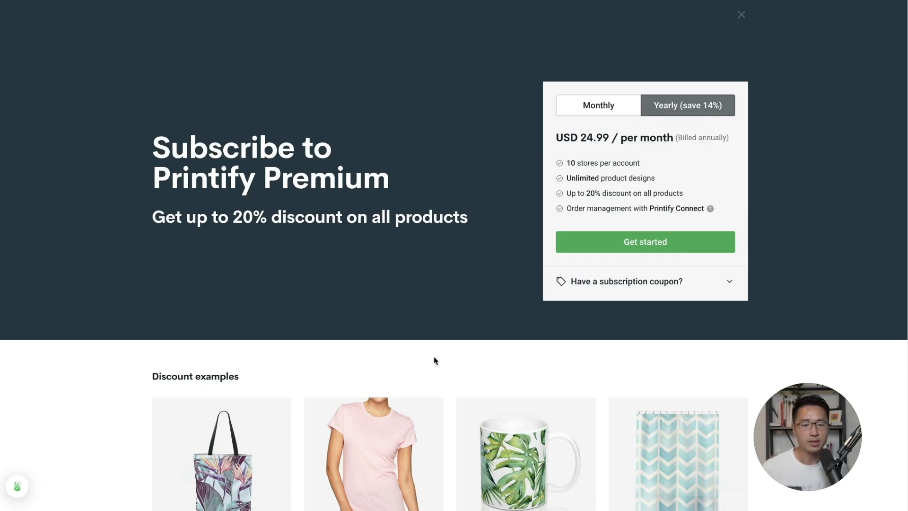
pyautogui.scroll(-10, 537, 269)
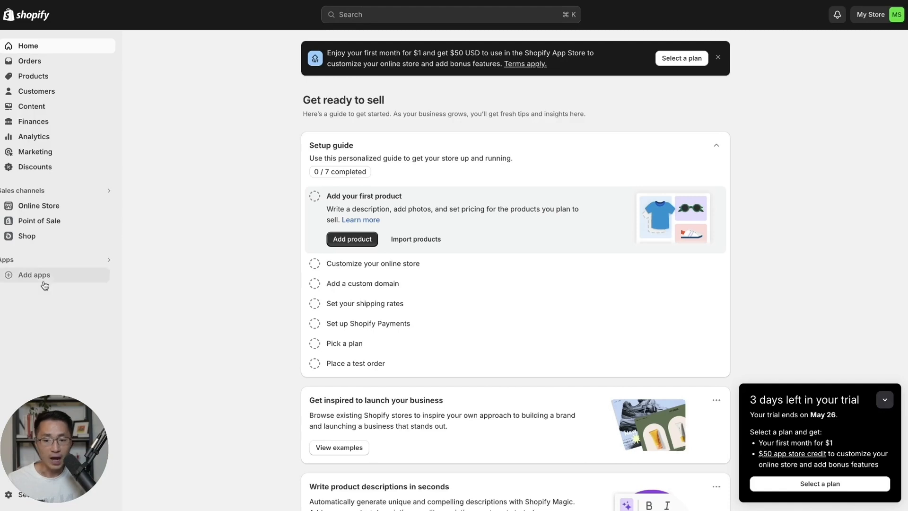
# - Install the Printify: Print on Demand app from Shopify's Add apps list and approve its permissions
pyautogui.click(33, 278)
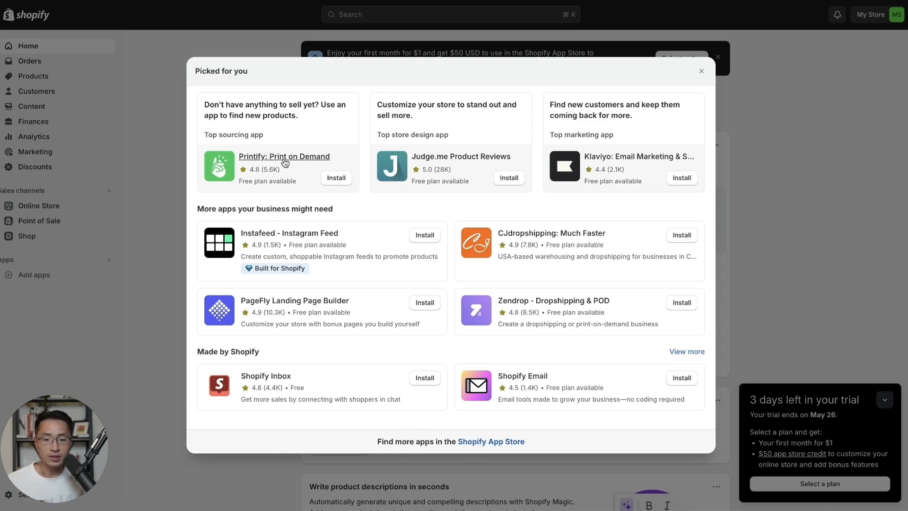
pyautogui.click(336, 179)
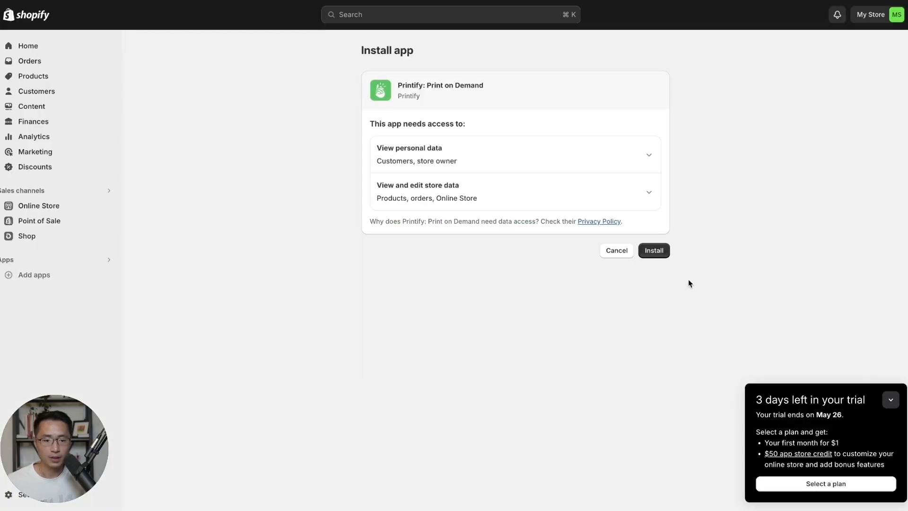
pyautogui.click(661, 252)
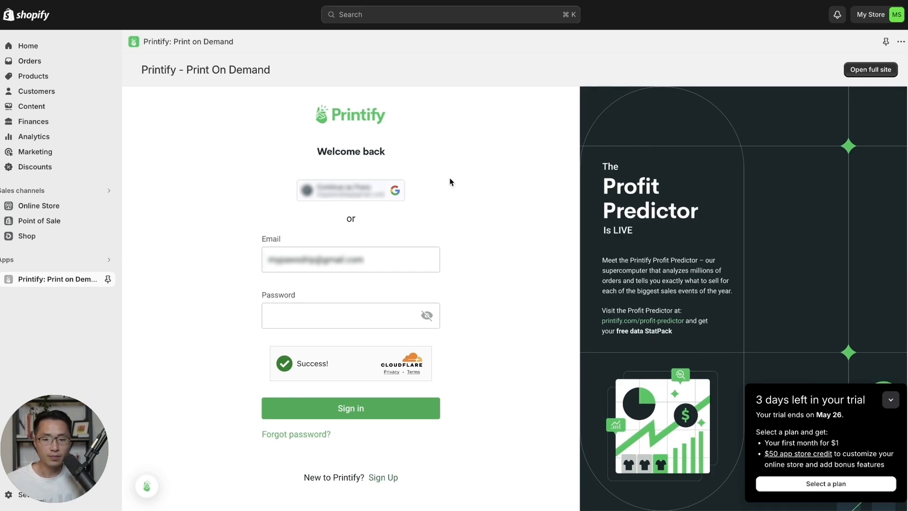
# - Sign in to the embedded Printify app with Google and pin it to the Shopify sidebar
pyautogui.click(397, 192)
pyautogui.click(507, 231)
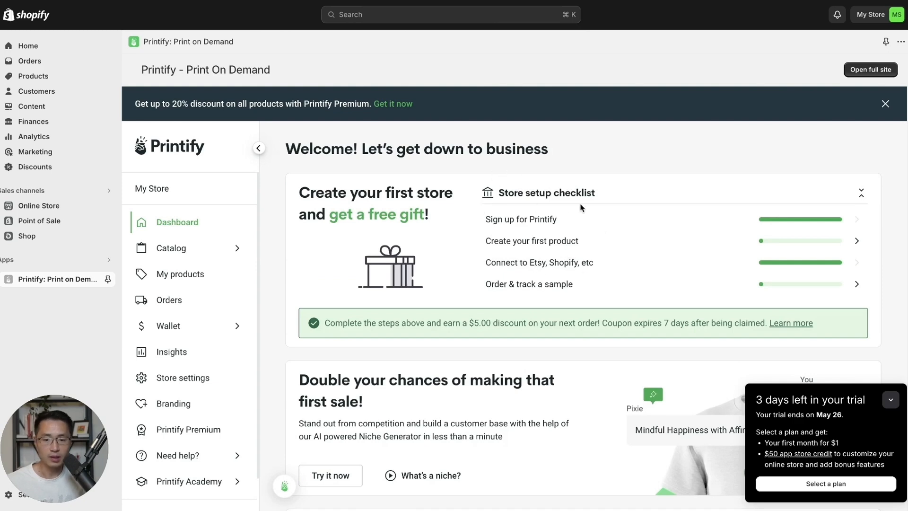
pyautogui.scroll(-1, 595, 225)
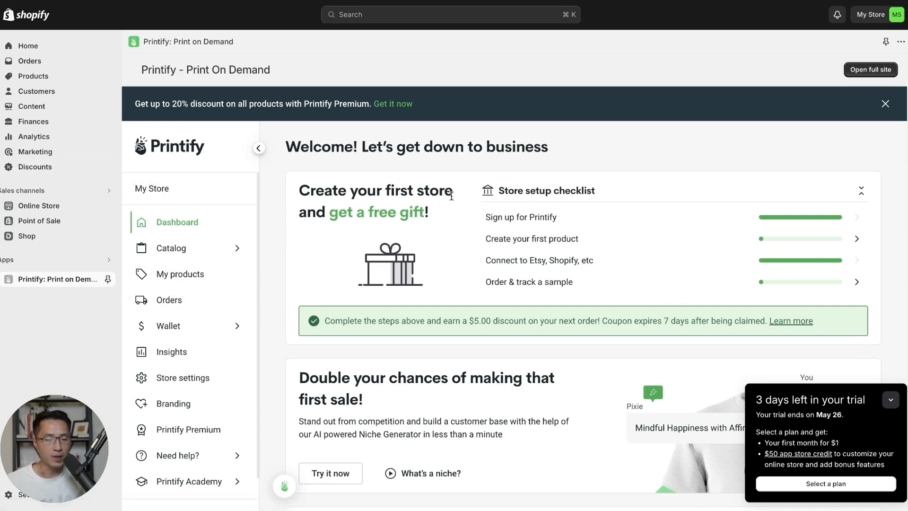
pyautogui.scroll(1, 302, 288)
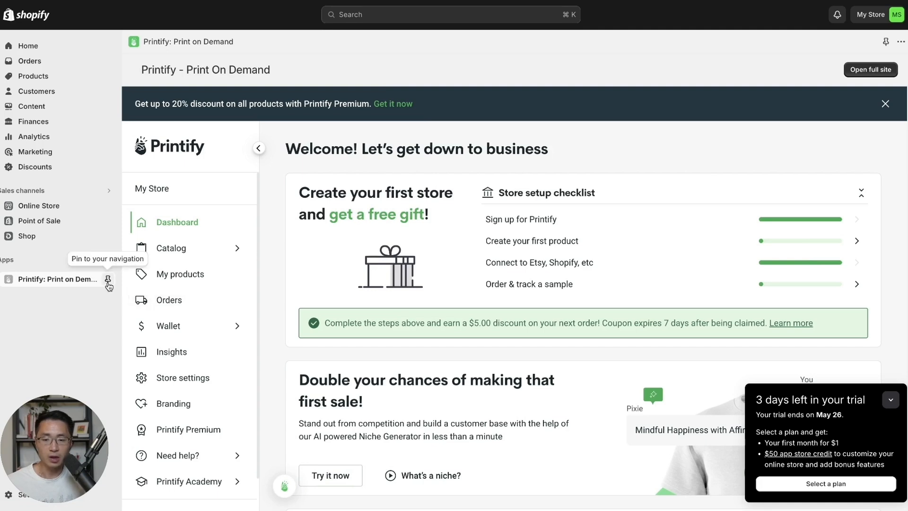
pyautogui.click(108, 281)
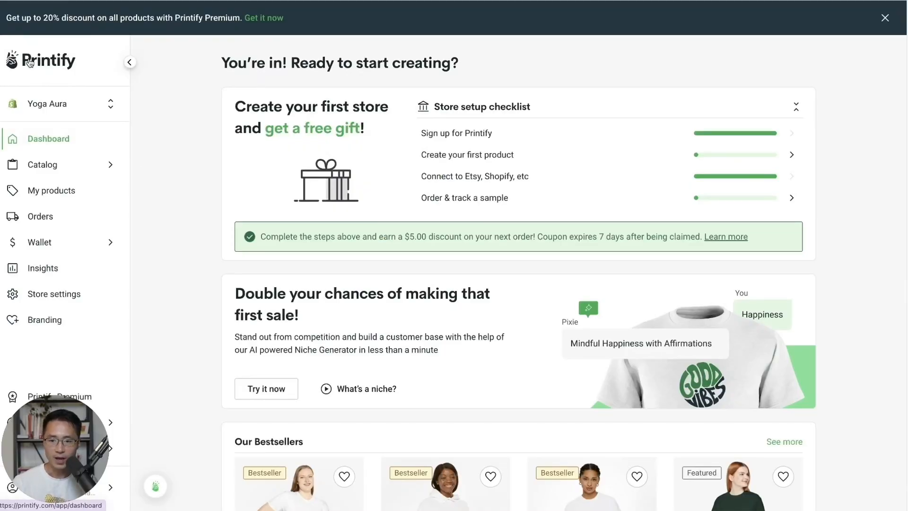
# - Switch to the Yoga Aura store and browse the catalog's Men's Clothing > T-shirts
pyautogui.click(54, 107)
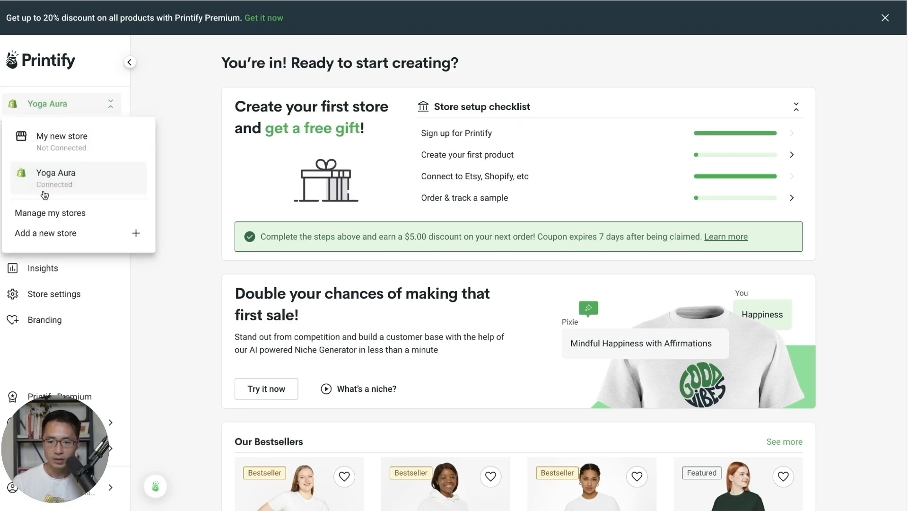
pyautogui.click(83, 194)
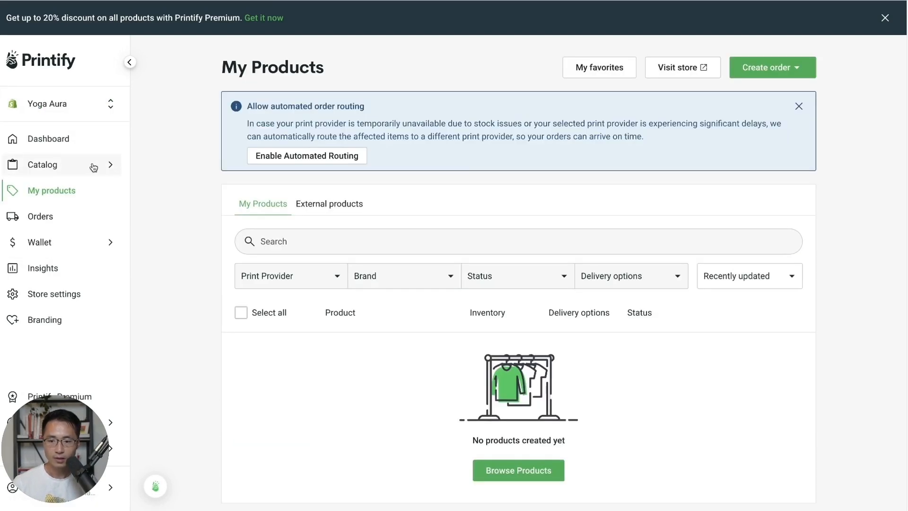
pyautogui.click(74, 169)
pyautogui.click(250, 124)
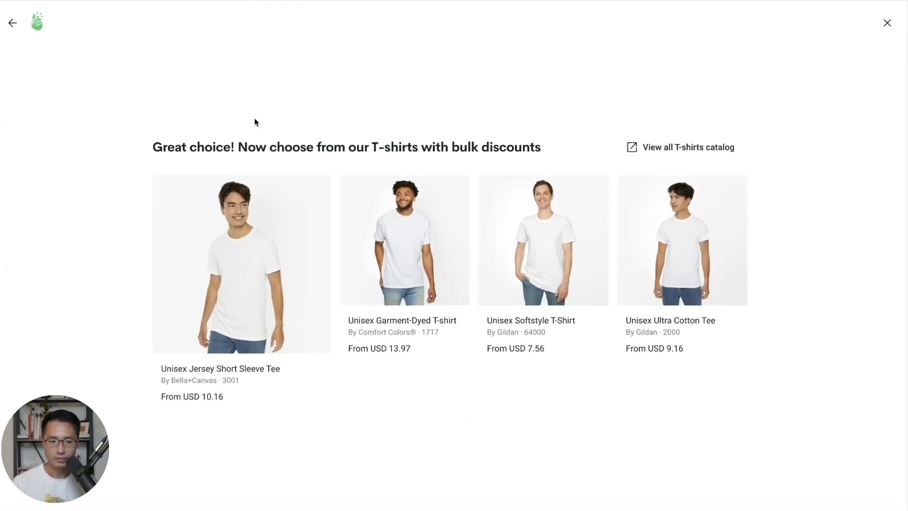
# - Open the Unisex Jersey Short Sleeve Tee and start designing it with the Monster Digital provider
pyautogui.click(886, 29)
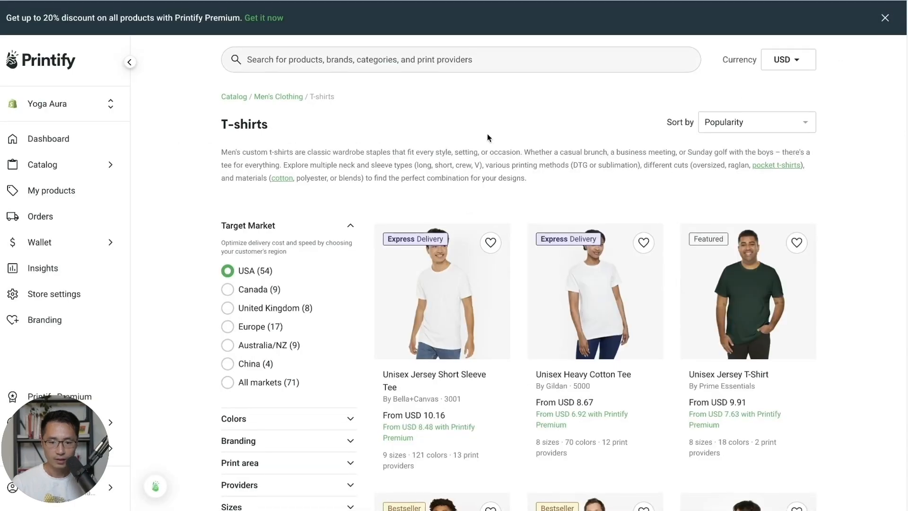
pyautogui.scroll(-1, 488, 138)
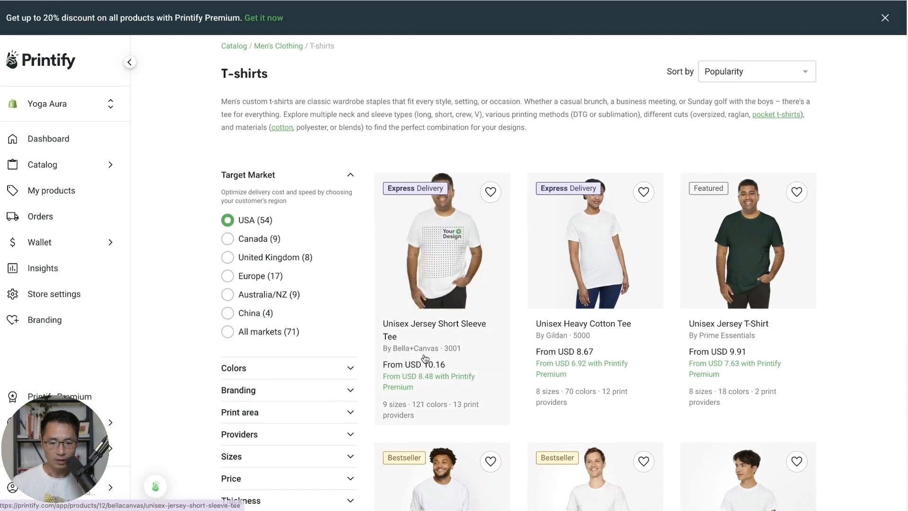
pyautogui.click(449, 273)
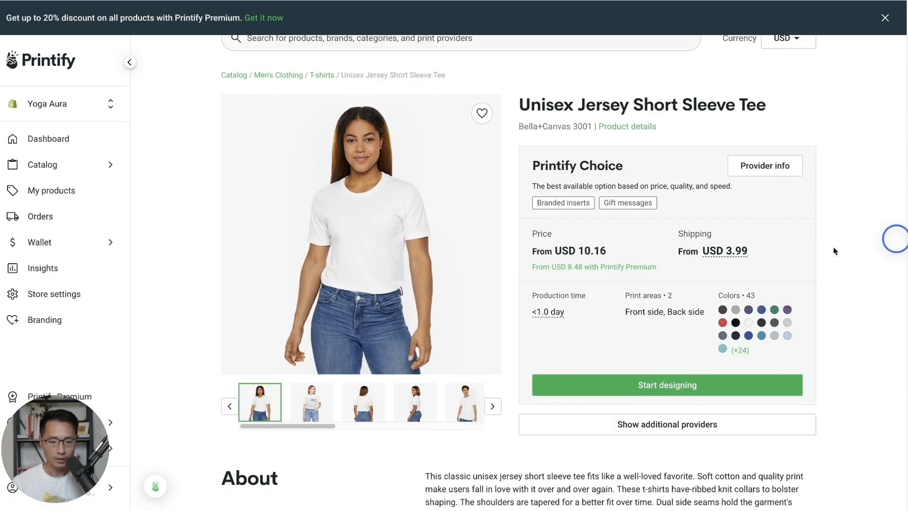
pyautogui.click(690, 424)
pyautogui.scroll(-7, 830, 341)
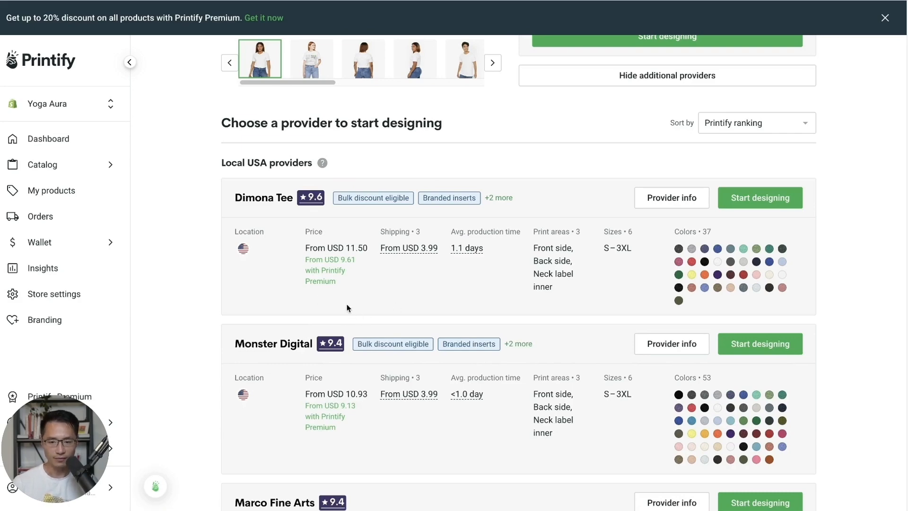
pyautogui.scroll(-2, 347, 308)
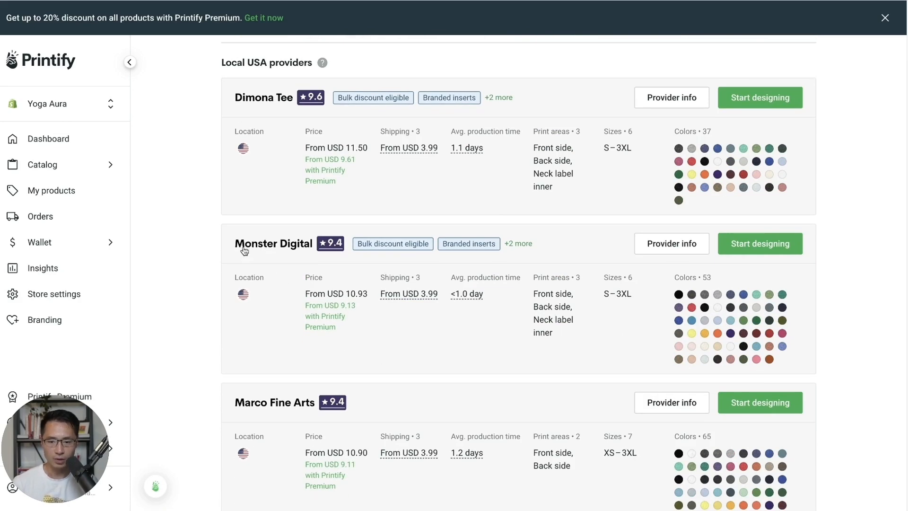
pyautogui.click(756, 246)
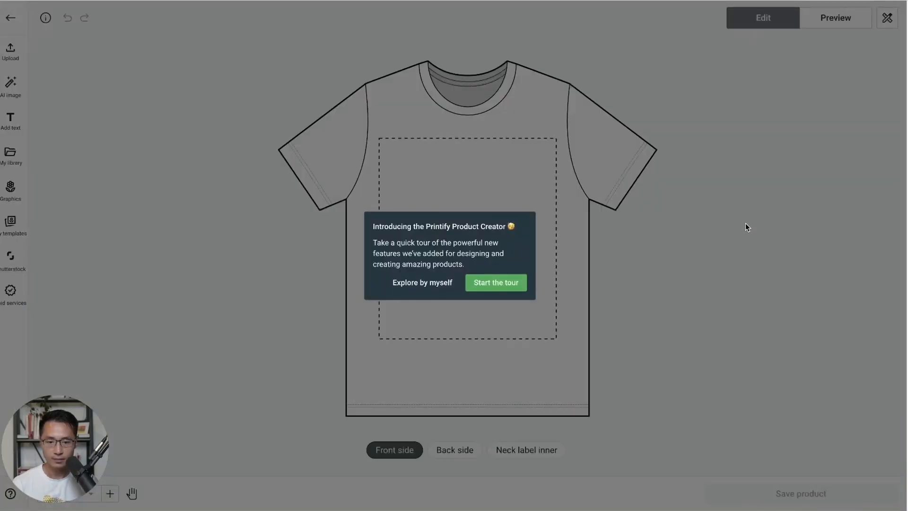
# - Upload the PNG.png design from the computer onto the shirt front
pyautogui.click(434, 286)
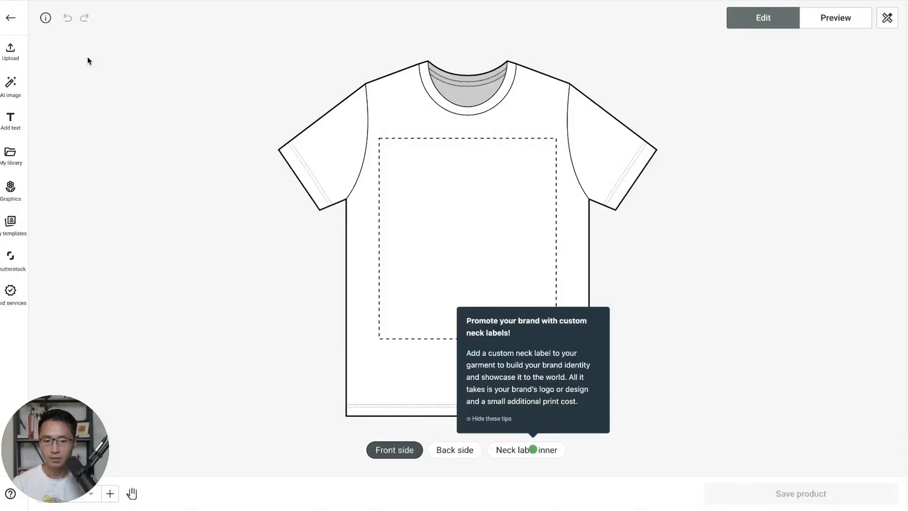
pyautogui.click(17, 59)
pyautogui.click(97, 87)
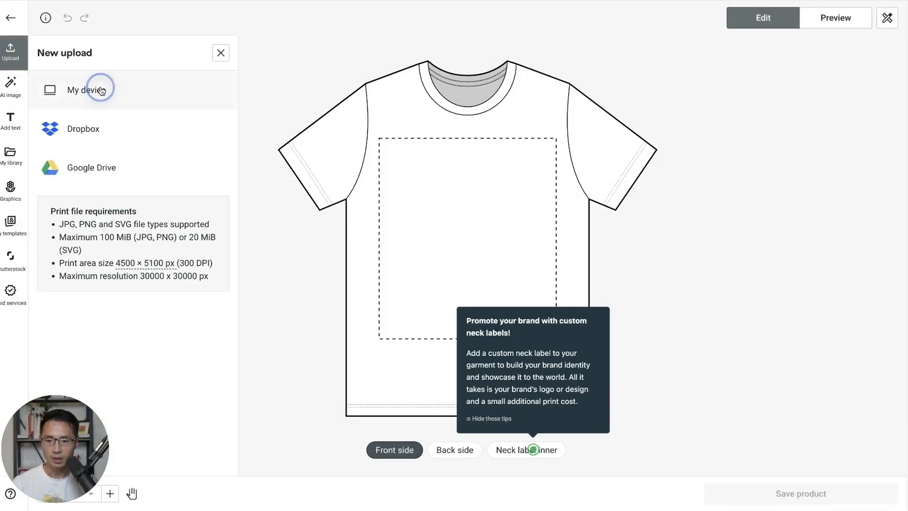
pyautogui.click(299, 86)
pyautogui.doubleClick(299, 87)
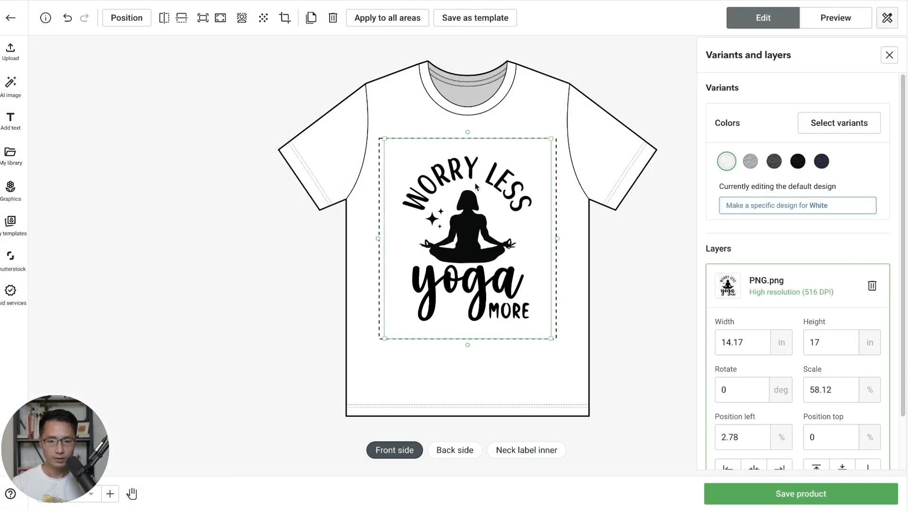
# - Scale the design to about 51% (12.34 × 14.81 in), centre it horizontally and nudge it up
pyautogui.moveTo(551, 338); pyautogui.dragTo(535, 307)
pyautogui.moveTo(477, 243); pyautogui.dragTo(488, 245)
pyautogui.scroll(-1, 818, 370)
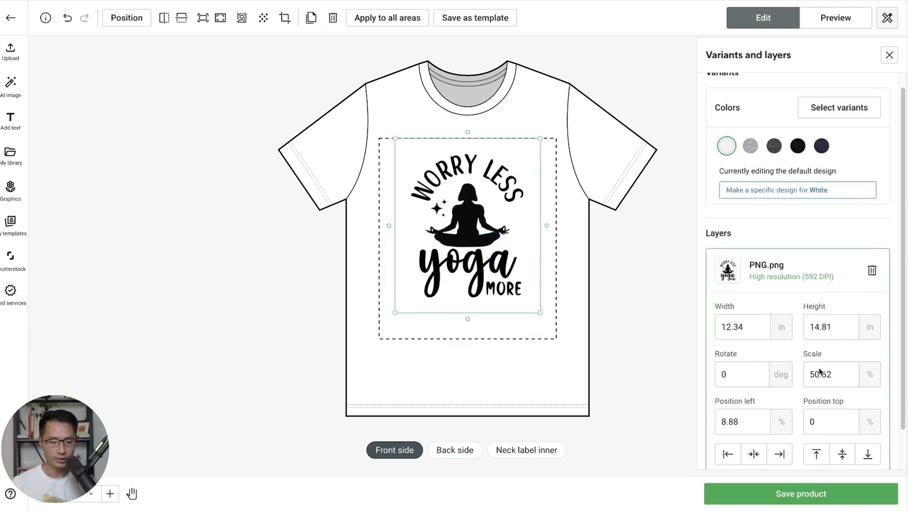
pyautogui.click(731, 454)
pyautogui.click(780, 456)
pyautogui.click(753, 454)
pyautogui.click(510, 254)
pyautogui.moveTo(510, 254)
pyautogui.mouseDown()
pyautogui.moveTo(510, 239)
pyautogui.moveTo(509, 250)
pyautogui.mouseUp()
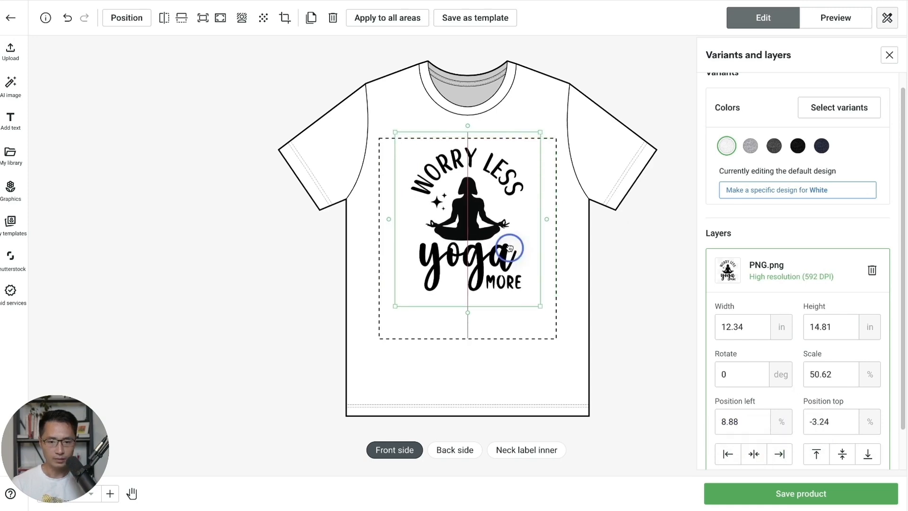
pyautogui.click(611, 347)
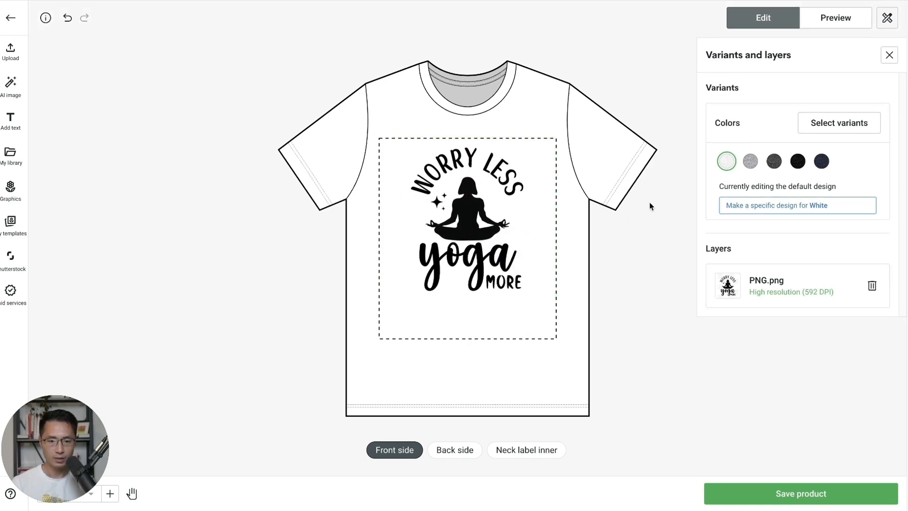
# - Preview the Hanging 2 mockup, set mockup colours to Realistic (CMYK), and return to the editor
pyautogui.click(838, 18)
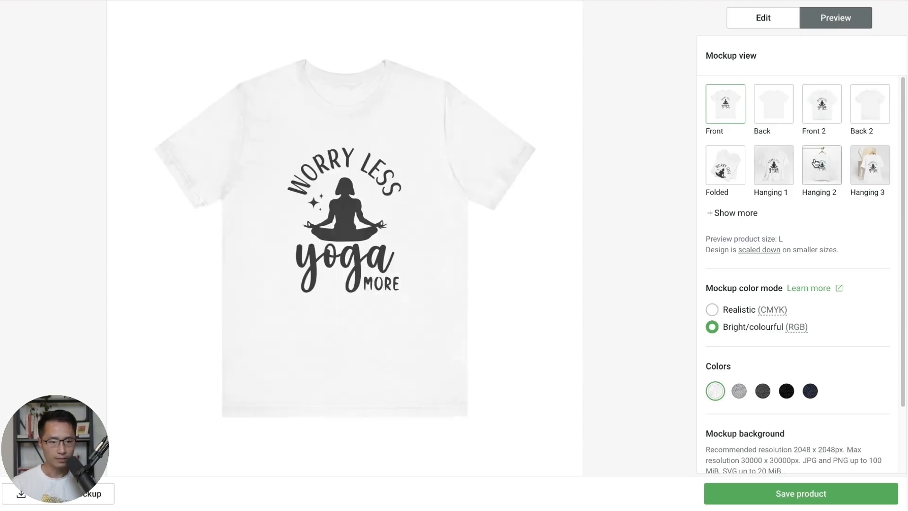
pyautogui.click(817, 176)
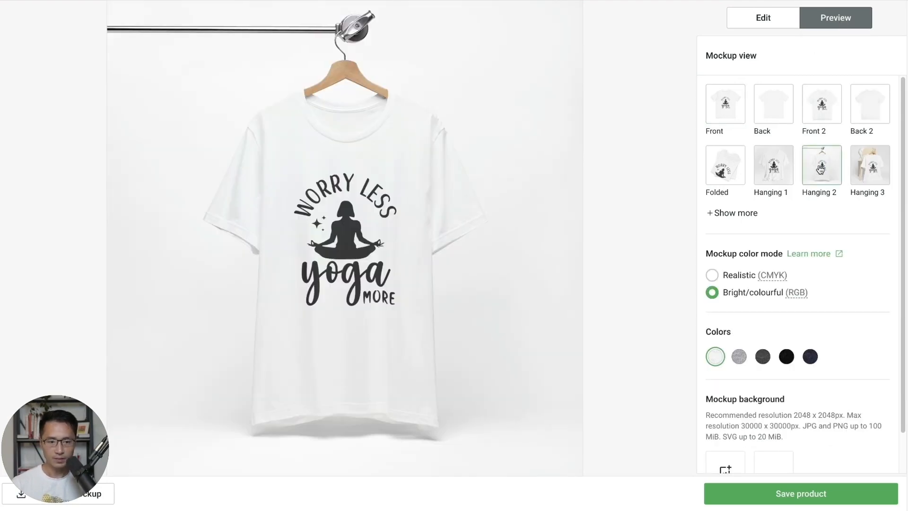
pyautogui.click(713, 277)
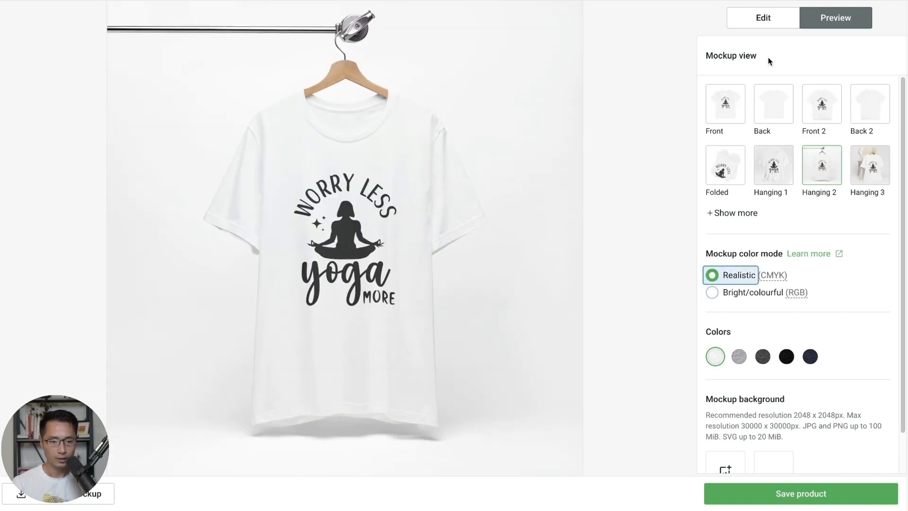
pyautogui.click(763, 18)
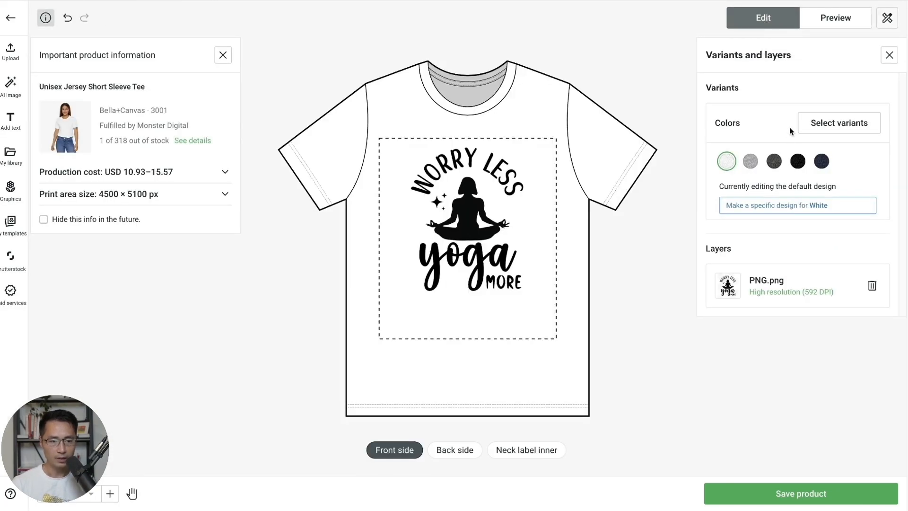
# - Keep only the White, Athletic Heather and Black colour variants, 18 in total
pyautogui.click(841, 124)
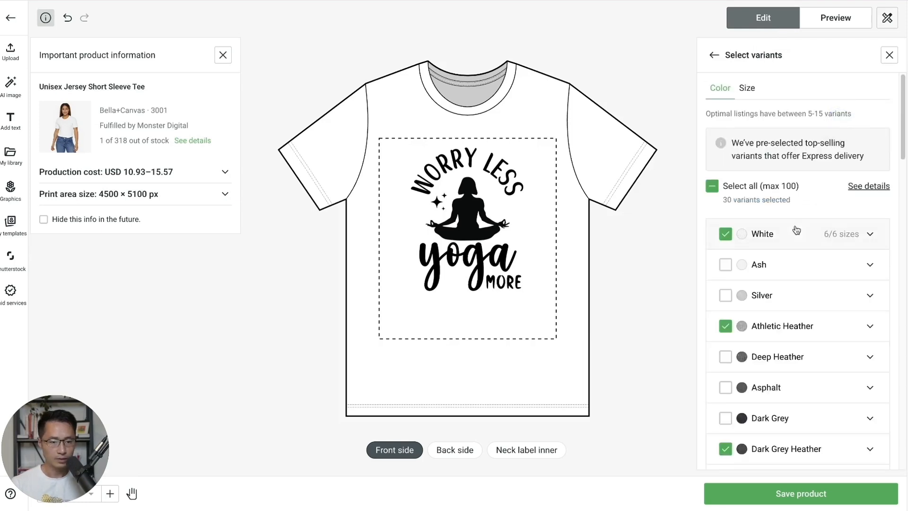
pyautogui.scroll(-1, 810, 305)
pyautogui.scroll(-10, 810, 305)
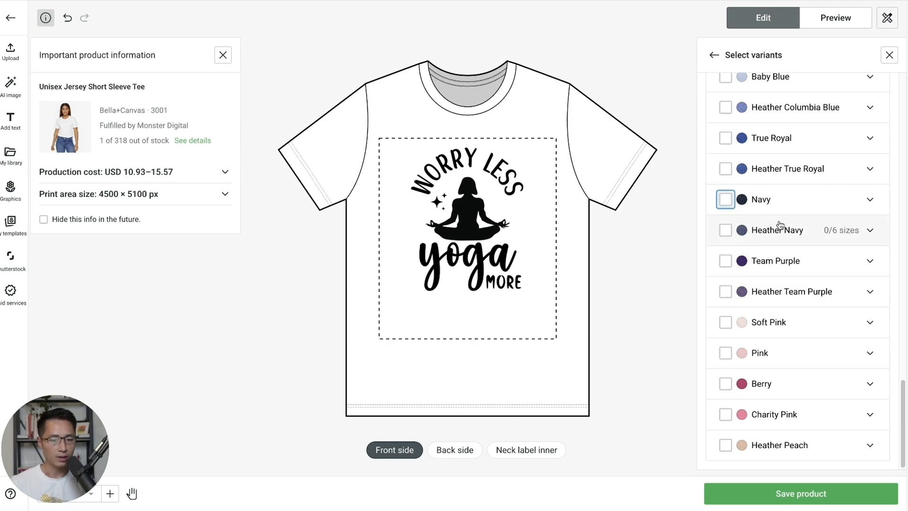
pyautogui.scroll(10, 781, 227)
pyautogui.scroll(6, 788, 267)
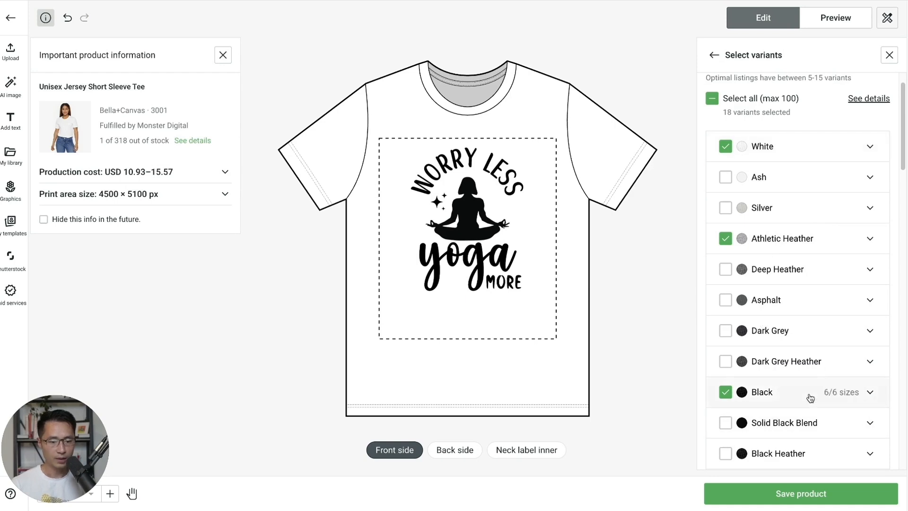
pyautogui.click(713, 56)
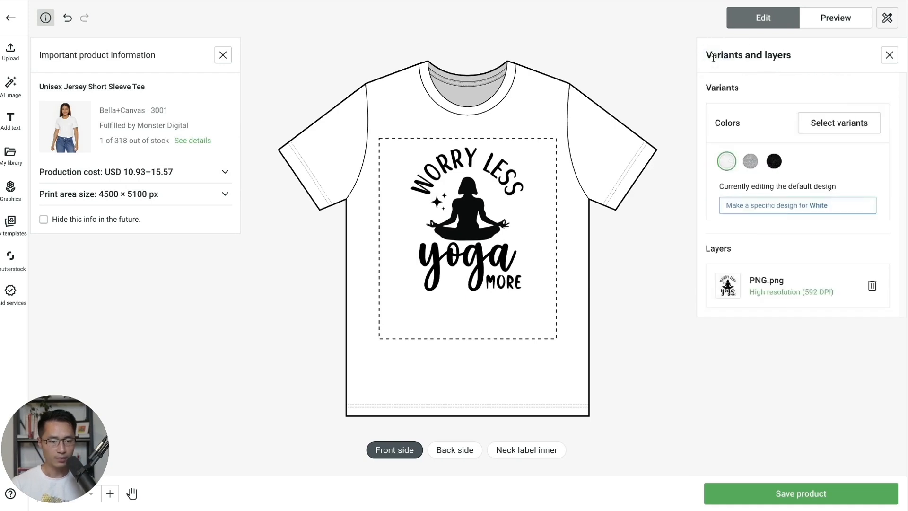
# - Upload YOGA Aura Logo.png to the inner neck label, enlarge it to 2.67 in and centre it
pyautogui.click(526, 450)
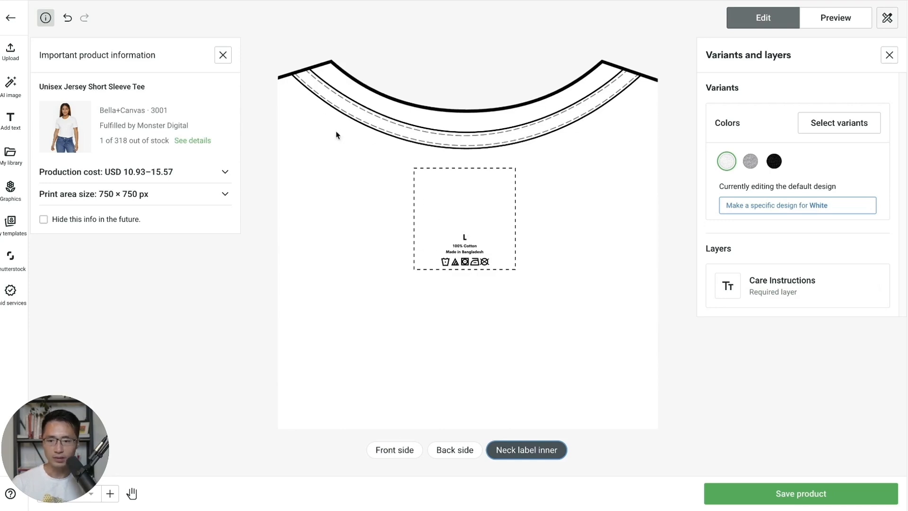
pyautogui.click(21, 59)
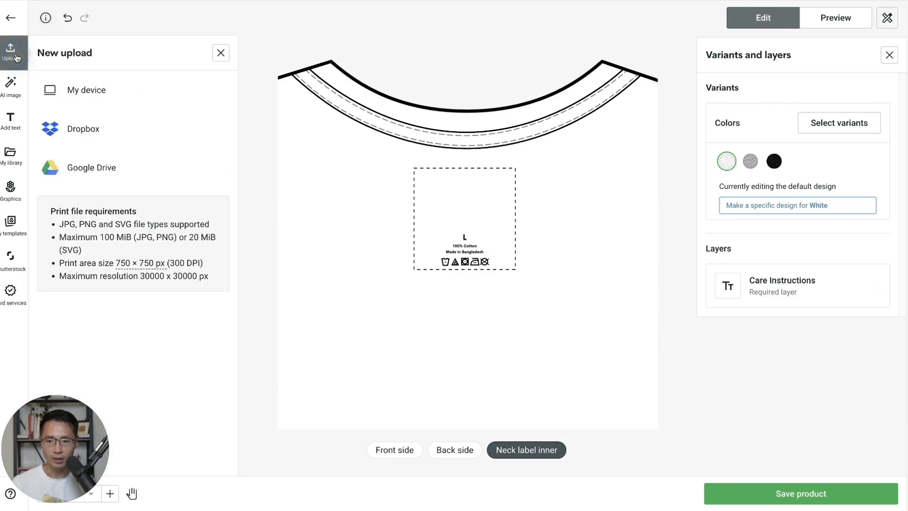
pyautogui.click(81, 90)
pyautogui.click(319, 163)
pyautogui.doubleClick(319, 163)
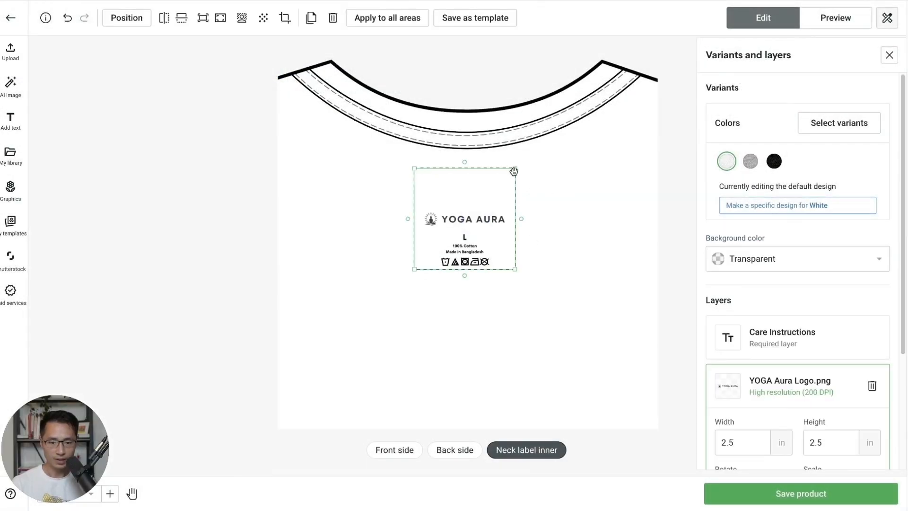
pyautogui.moveTo(513, 170); pyautogui.dragTo(523, 162)
pyautogui.moveTo(487, 208); pyautogui.dragTo(487, 213)
pyautogui.click(596, 195)
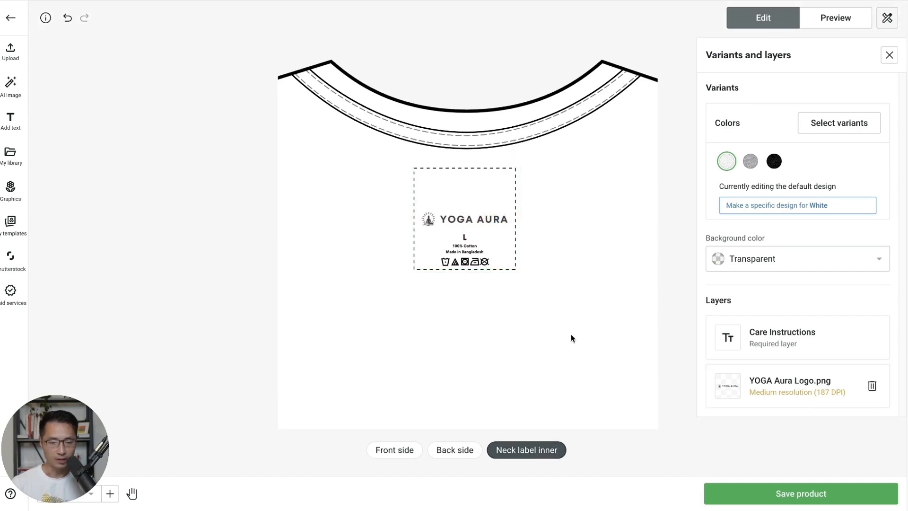
# - Create a separate front design for the Black shirt variant
pyautogui.click(385, 447)
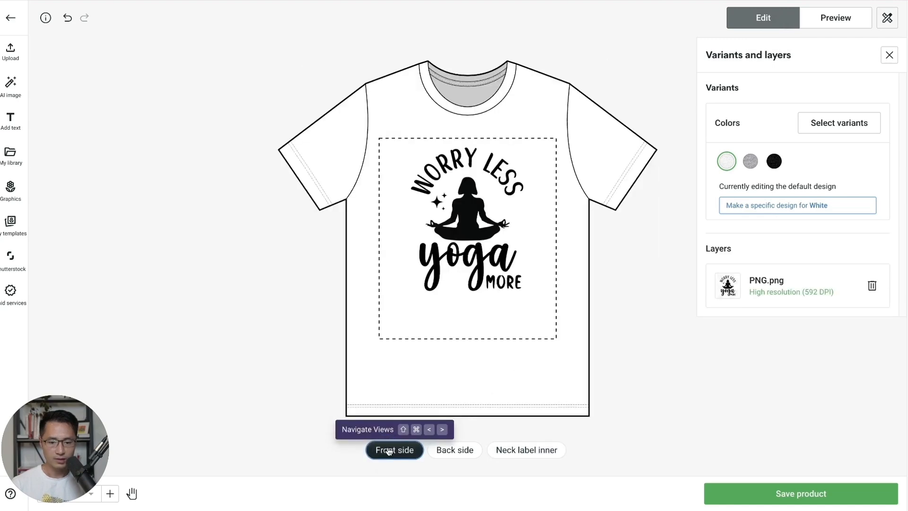
pyautogui.click(774, 162)
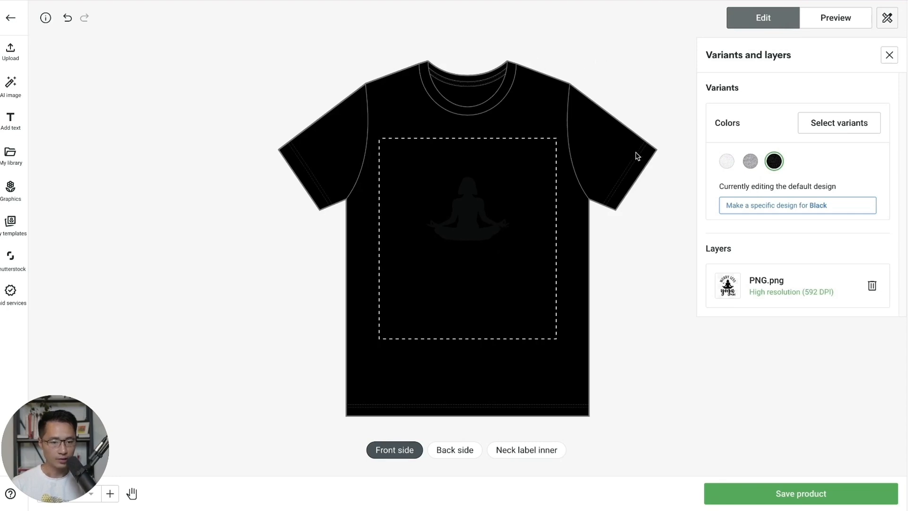
pyautogui.click(773, 210)
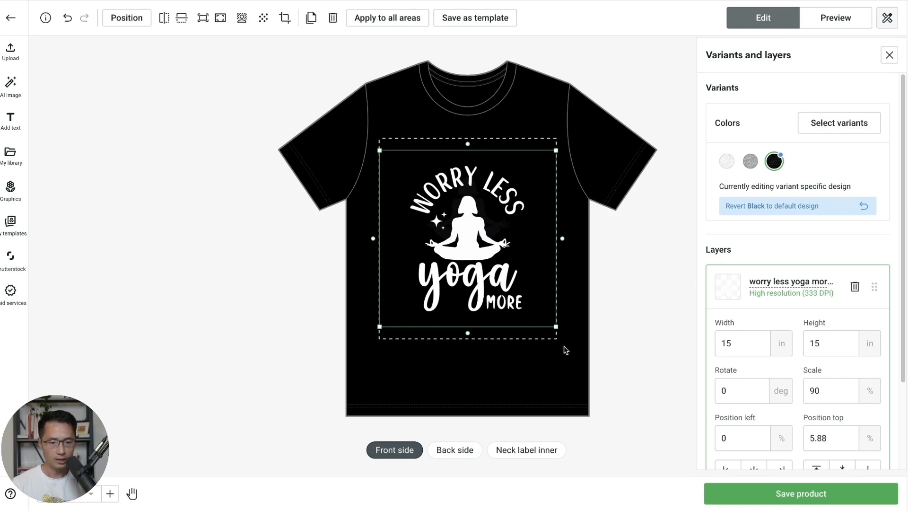
# - Compare the Black shirt's white-lettered design with the White shirt's, then preview the Black mockup
pyautogui.click(728, 165)
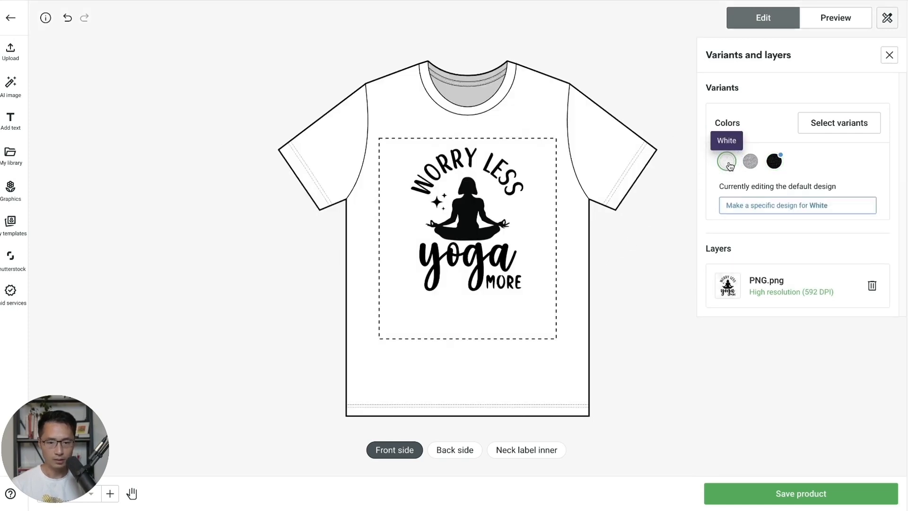
pyautogui.click(774, 162)
pyautogui.click(726, 161)
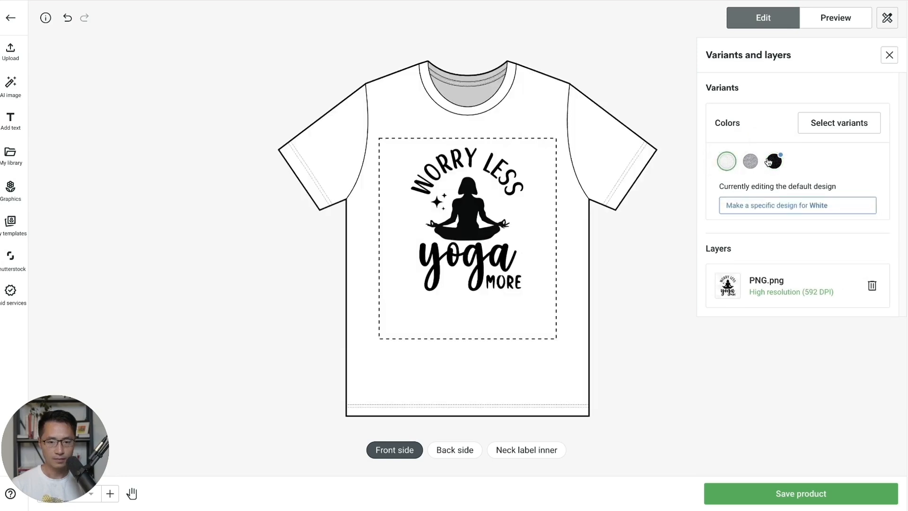
pyautogui.click(774, 161)
pyautogui.click(459, 204)
pyautogui.click(827, 18)
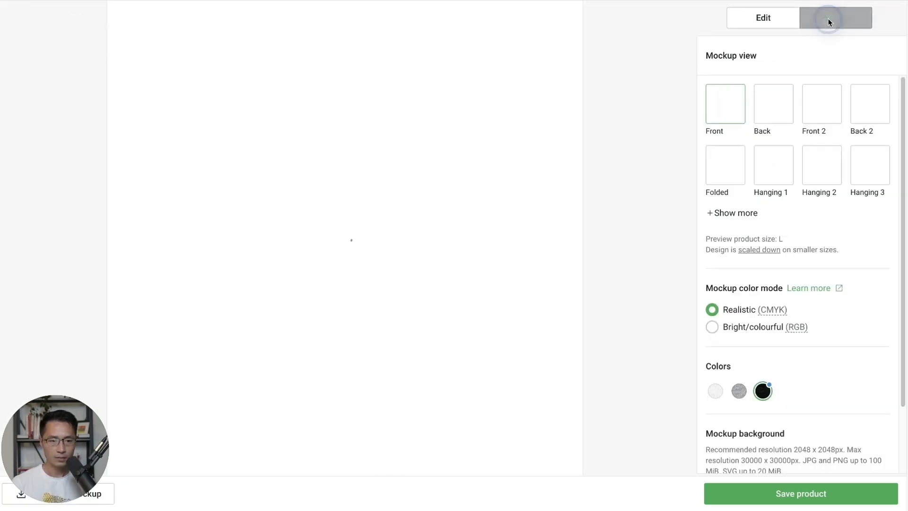
pyautogui.click(777, 24)
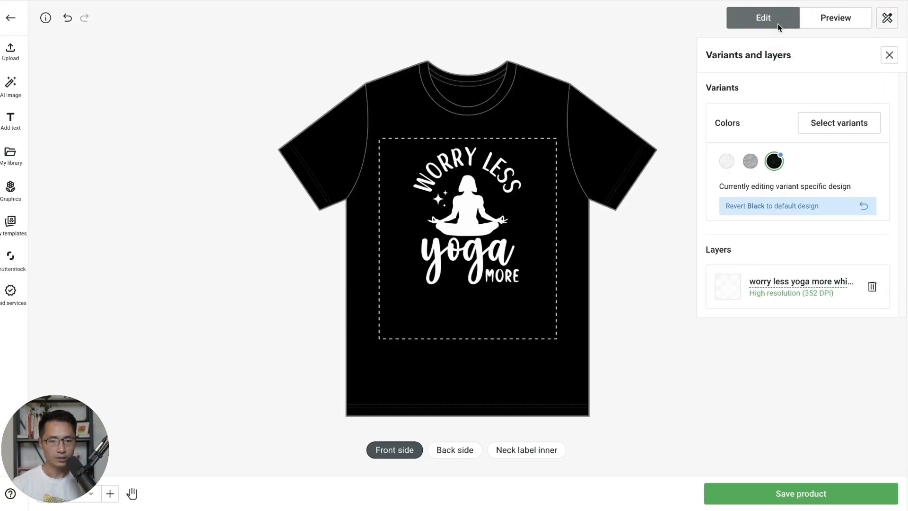
pyautogui.click(524, 450)
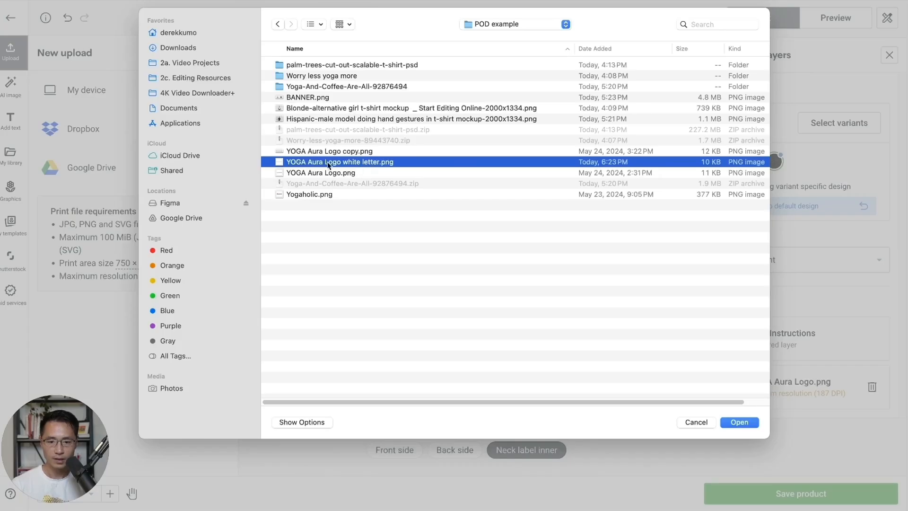
# - Put the white YOGA Aura logo on the Black variant's neck label at 2.5 in
pyautogui.doubleClick(351, 163)
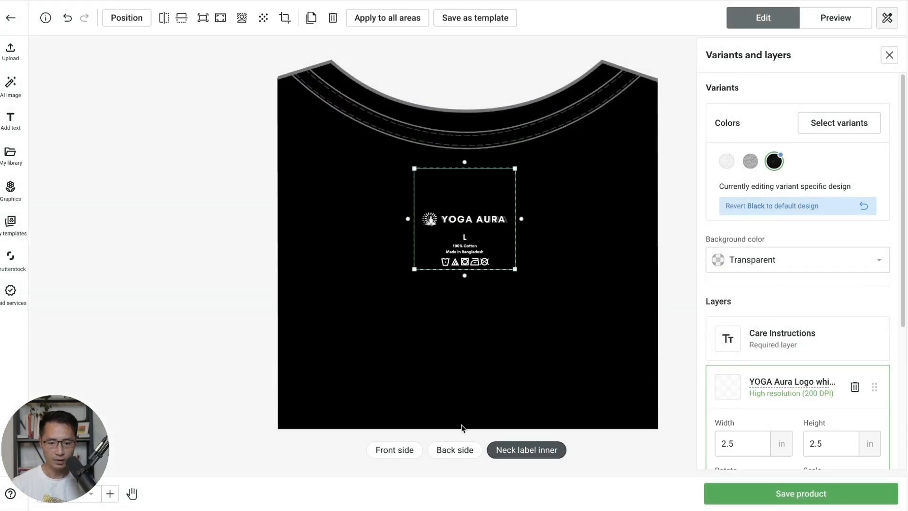
pyautogui.click(403, 451)
pyautogui.click(524, 451)
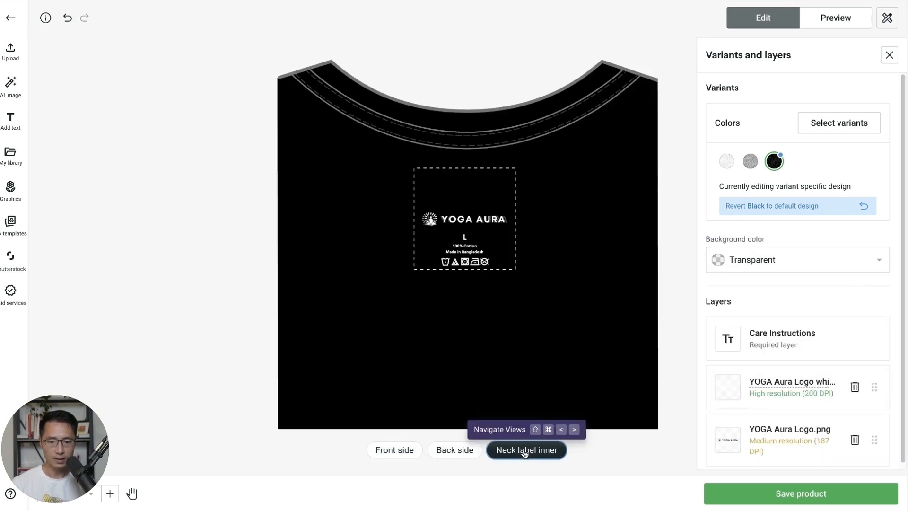
# - Preview the folded shirt mockup, then return to editing
pyautogui.click(836, 18)
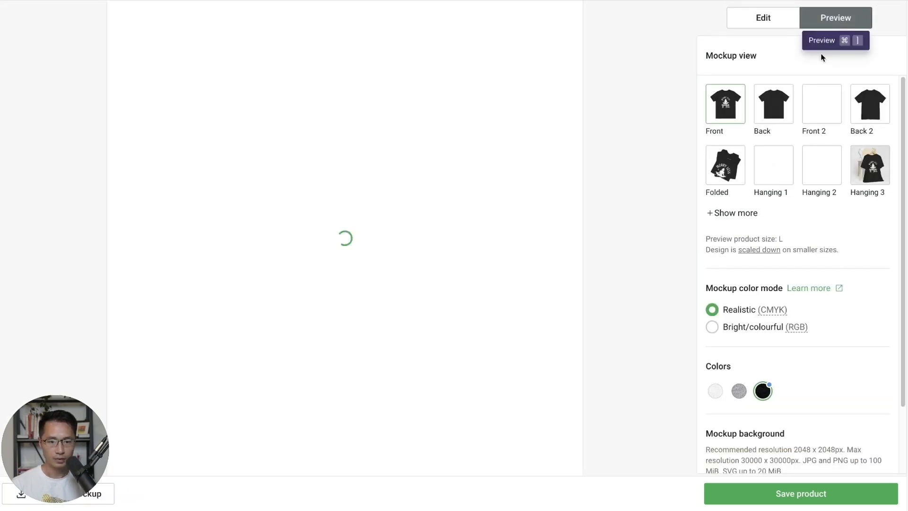
pyautogui.click(735, 172)
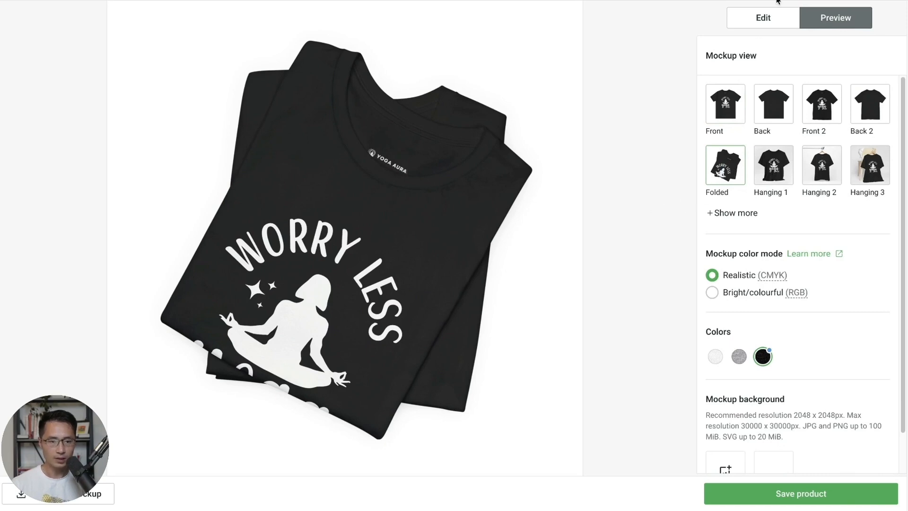
pyautogui.click(766, 23)
# - Check the front design on the Athletic Heather, White and Black shirts
pyautogui.click(750, 161)
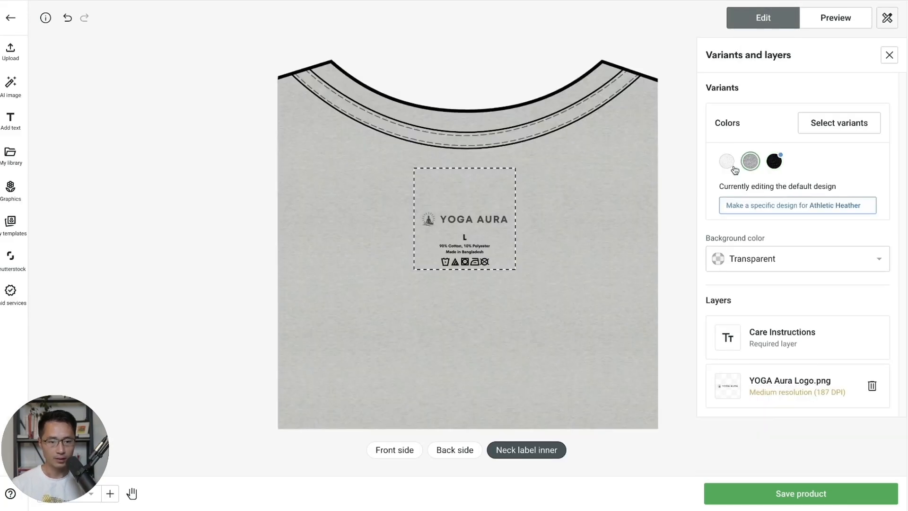
pyautogui.click(410, 450)
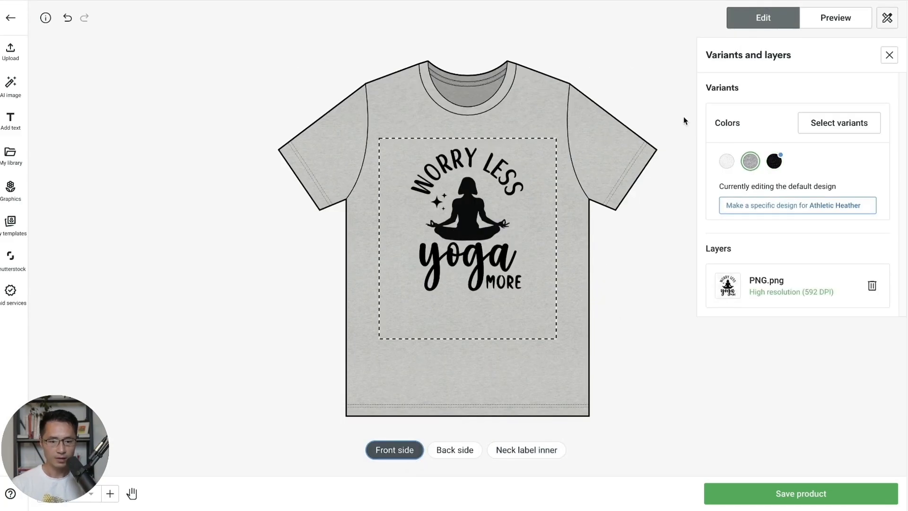
pyautogui.click(727, 162)
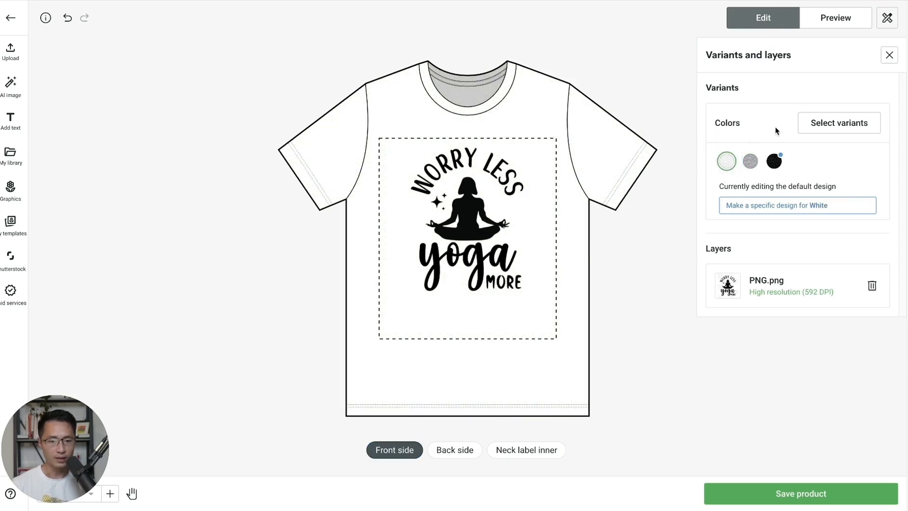
pyautogui.click(774, 162)
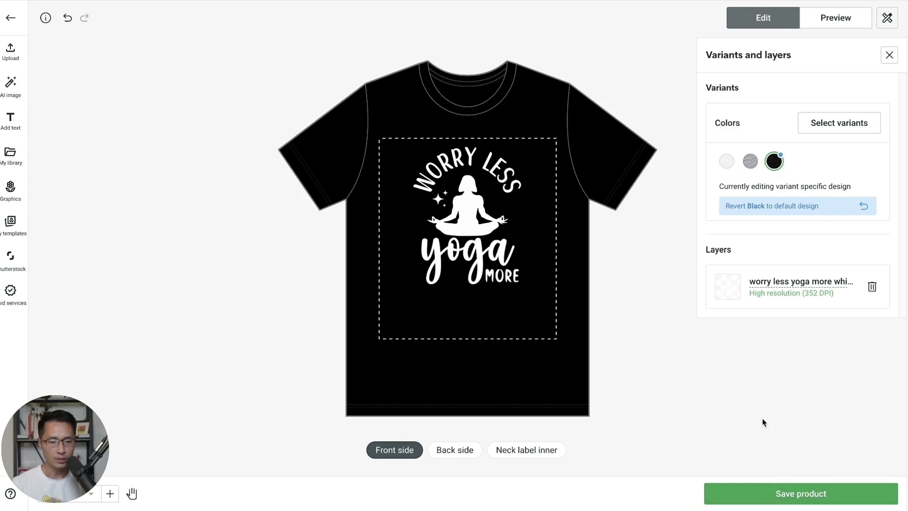
# - Save the product and continue to publishing, dismissing the Pop-Up store offer
pyautogui.click(781, 496)
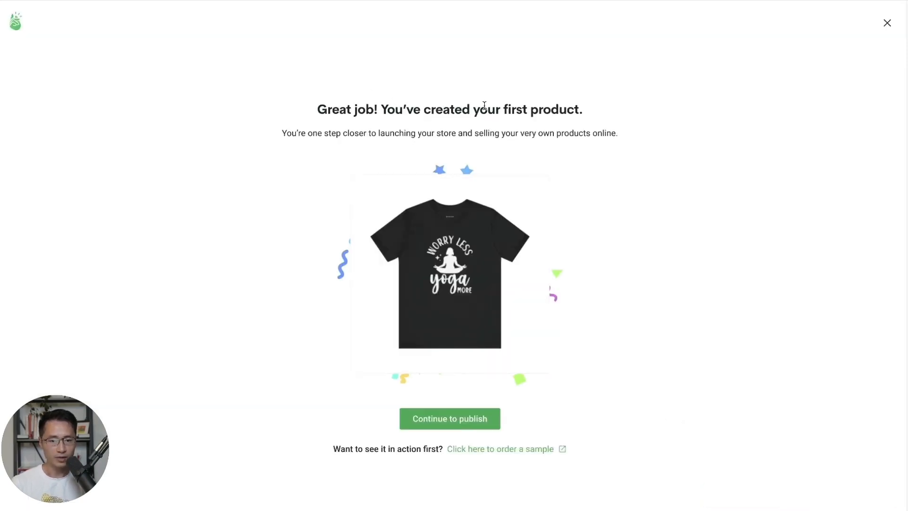
pyautogui.click(448, 419)
pyautogui.click(887, 20)
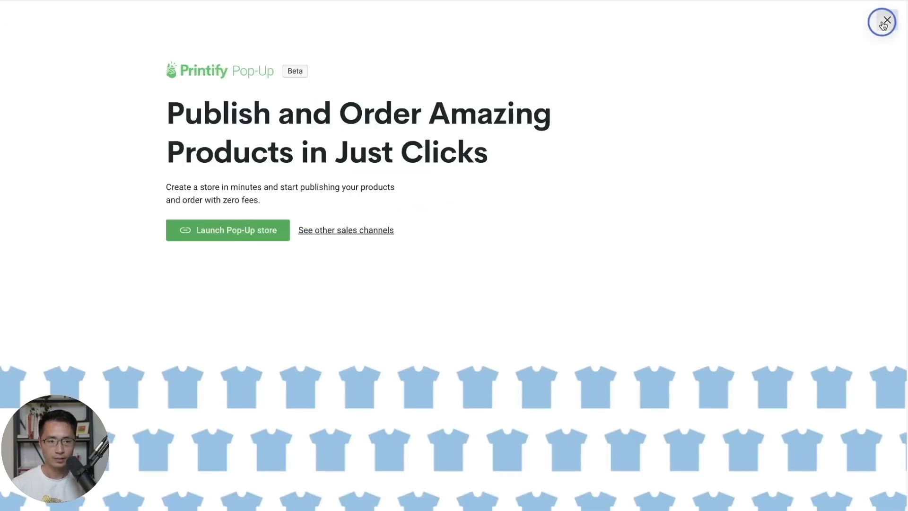
pyautogui.scroll(-3, 634, 267)
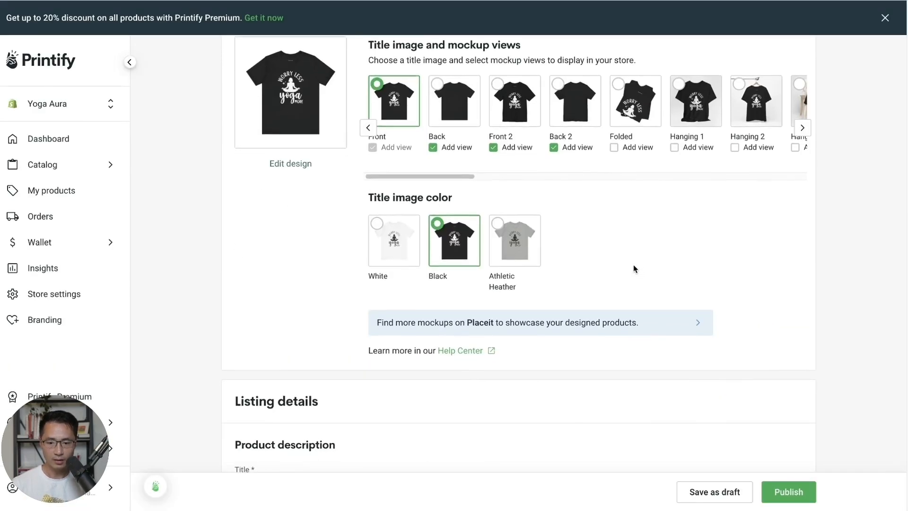
# - Replace the product title with 'Worry Less Yoga More'
pyautogui.scroll(-1, 634, 267)
pyautogui.click(261, 459)
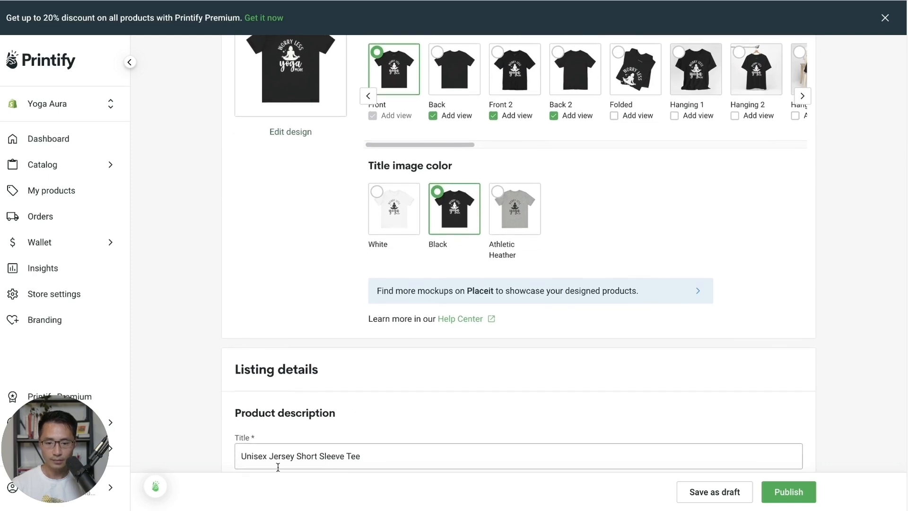
pyautogui.hotkey('ctrl', 'a')
pyautogui.write('W')
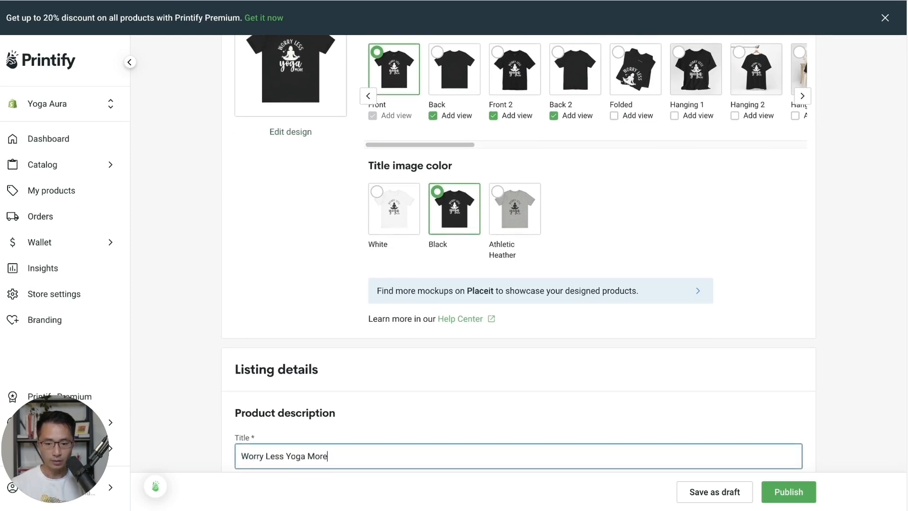
# - Add the size table to the description and move down to the pricing section
pyautogui.scroll(-5, 375, 366)
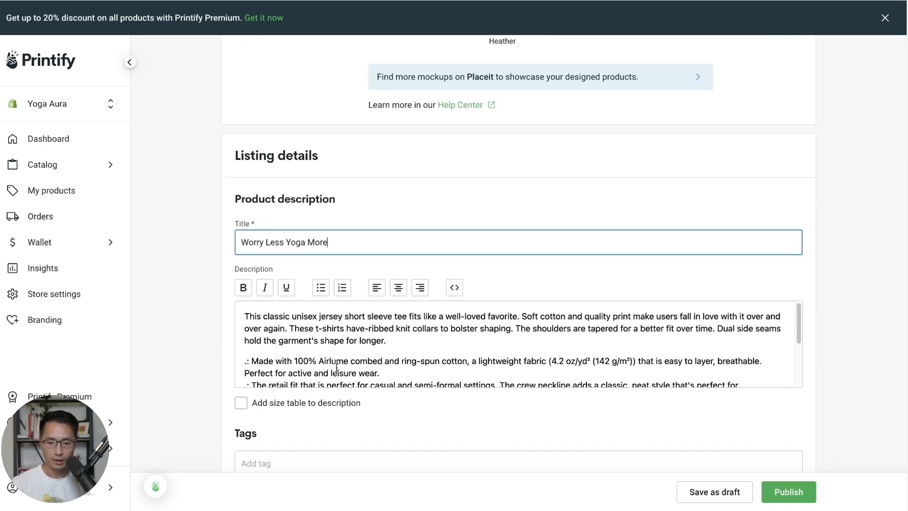
pyautogui.scroll(-4, 334, 307)
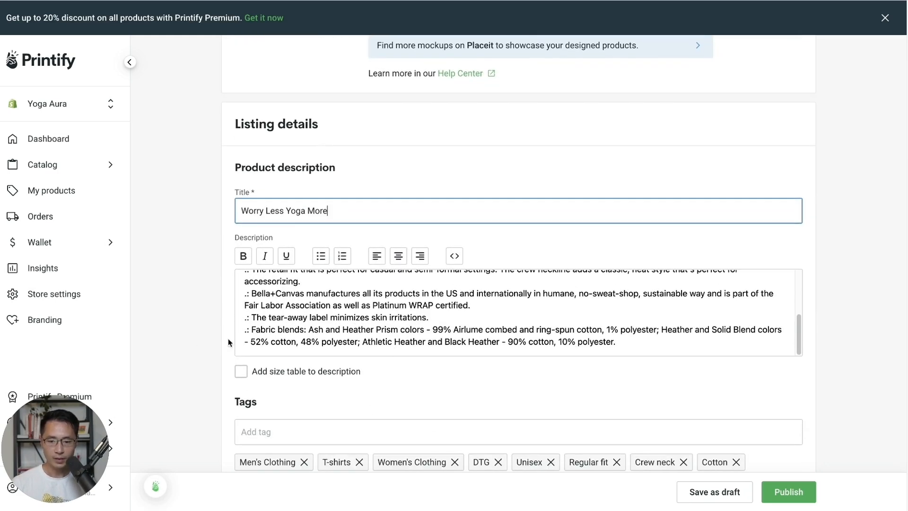
pyautogui.click(241, 371)
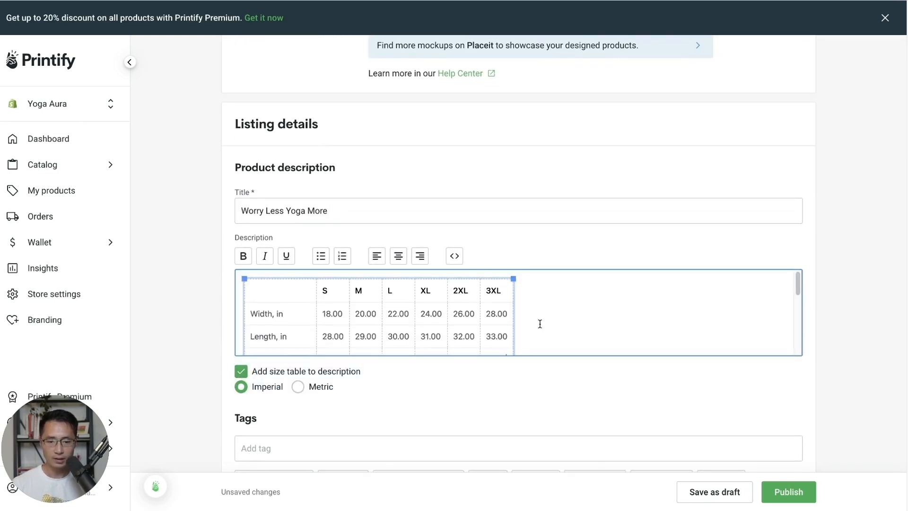
pyautogui.scroll(-3, 561, 331)
pyautogui.click(339, 286)
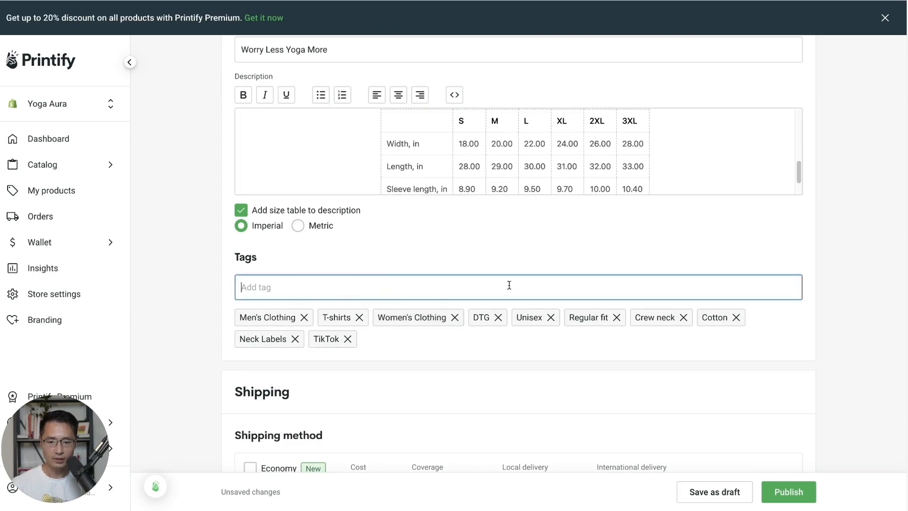
pyautogui.scroll(-5, 836, 337)
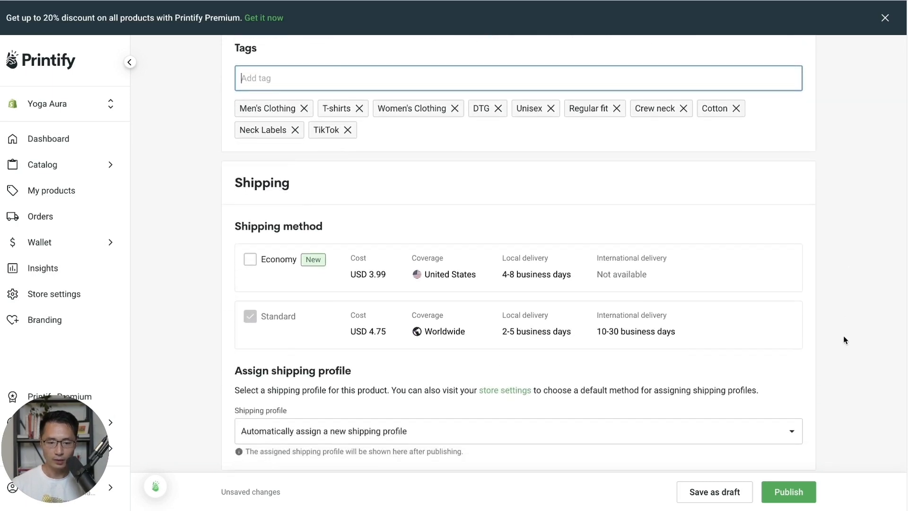
pyautogui.scroll(-3, 843, 340)
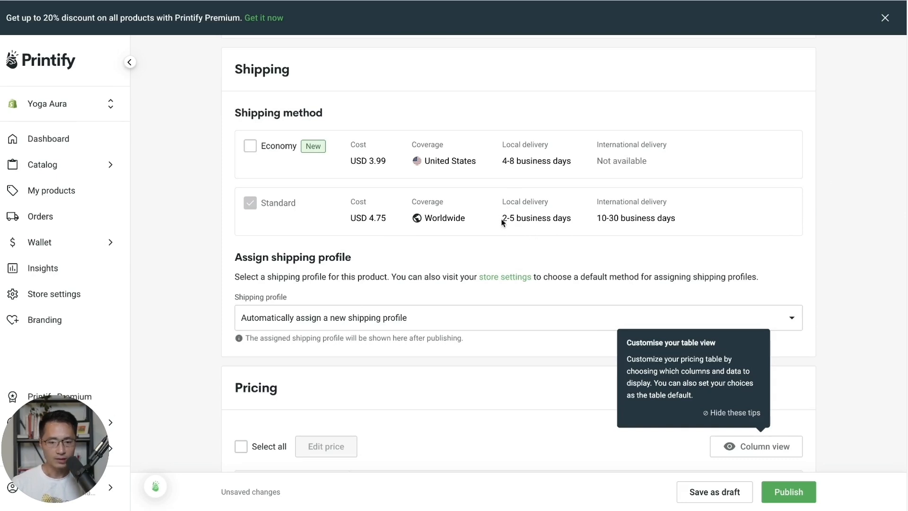
pyautogui.click(736, 414)
pyautogui.scroll(-5, 824, 354)
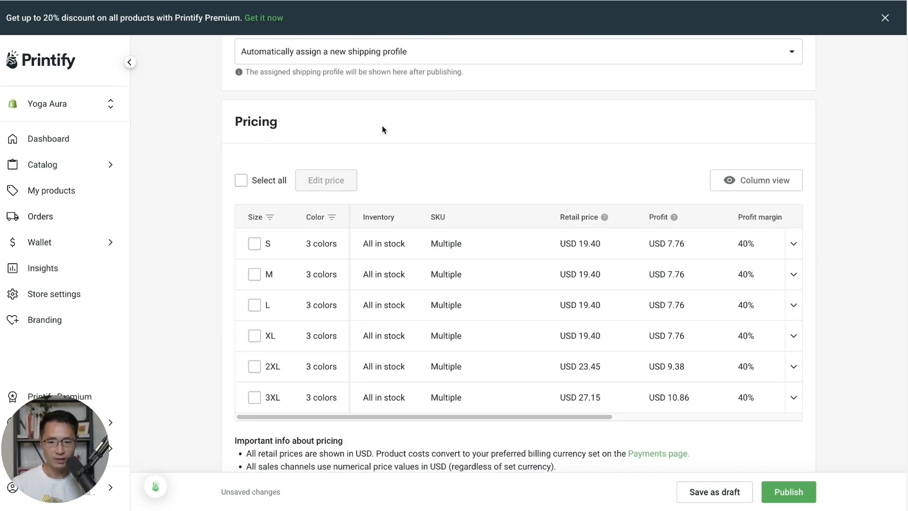
# - Bulk-edit every variant in the pricing table to a USD 26.00 retail price
pyautogui.click(241, 180)
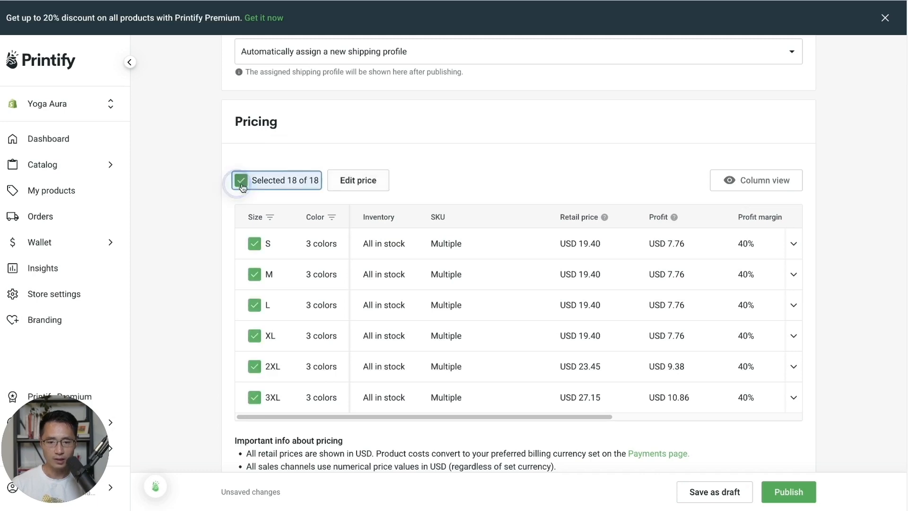
pyautogui.click(358, 181)
pyautogui.click(406, 294)
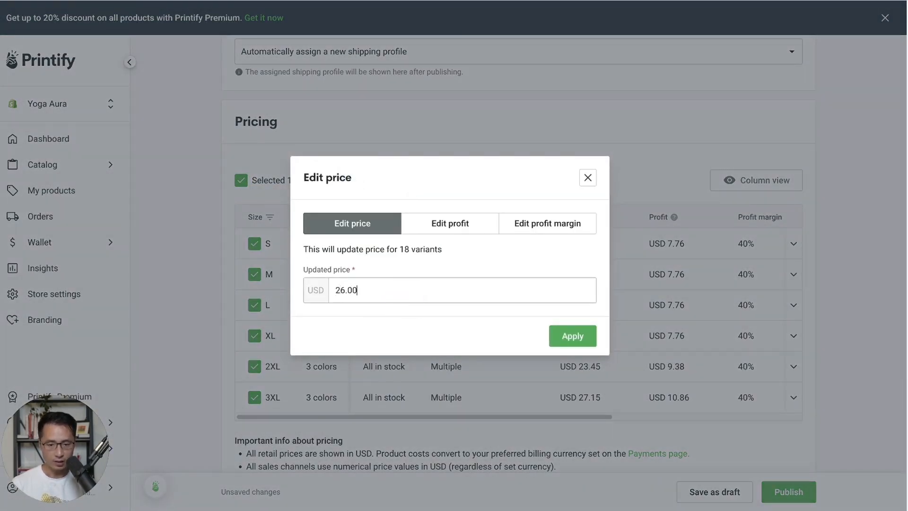
pyautogui.write('26.00')
pyautogui.click(572, 336)
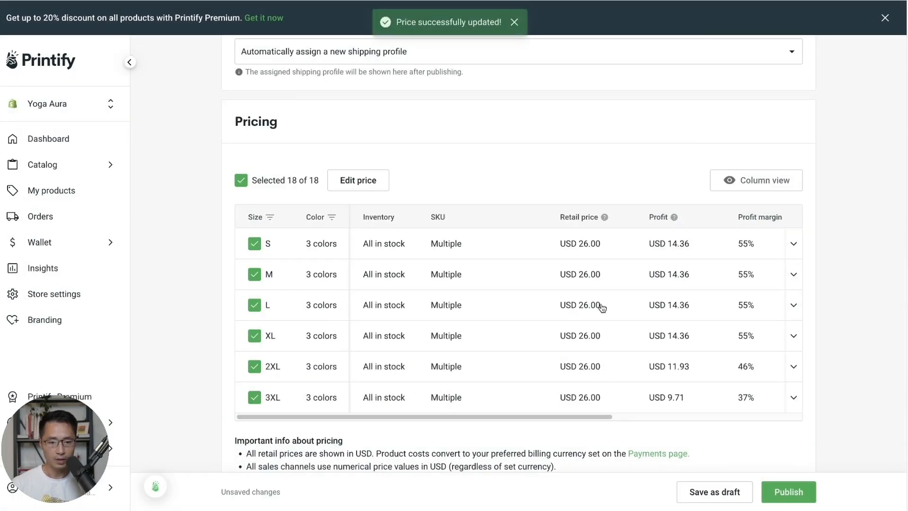
pyautogui.scroll(-1, 686, 341)
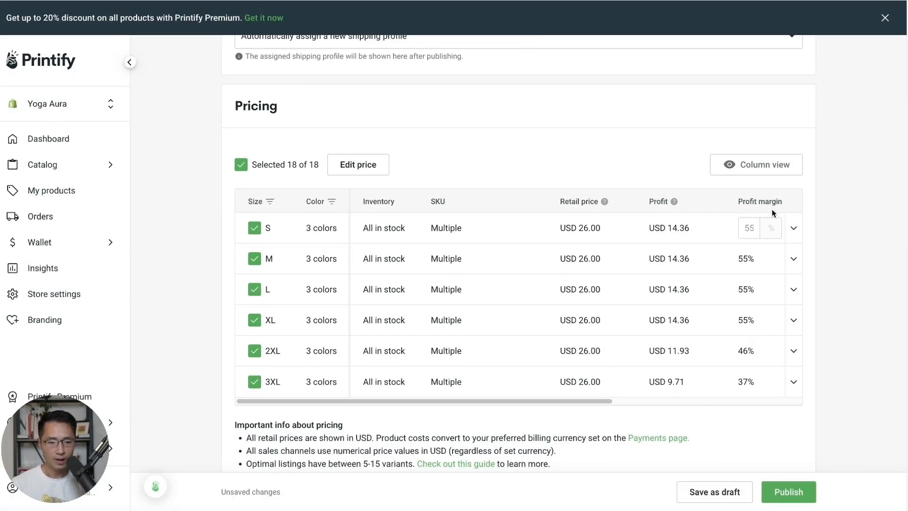
pyautogui.moveTo(754, 228)
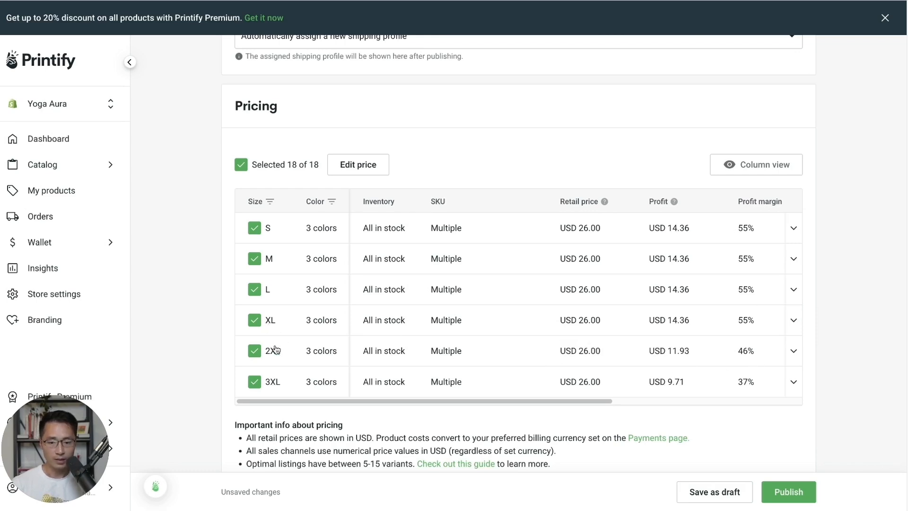
# - Change the 2XL retail price from 26.00 to 27.00 and the 3XL price to 28
pyautogui.click(579, 350)
pyautogui.click(601, 354)
pyautogui.moveTo(614, 354); pyautogui.dragTo(586, 356)
pyautogui.write('27.0')
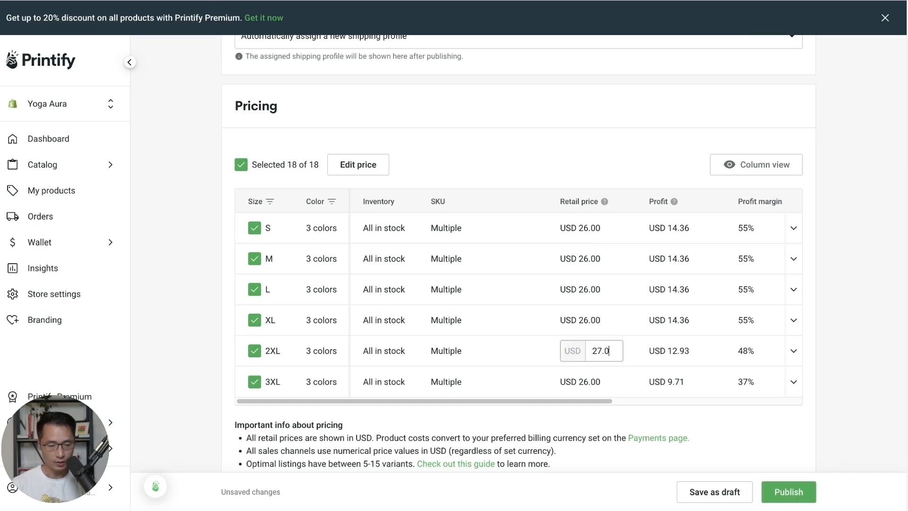
pyautogui.press('Return')
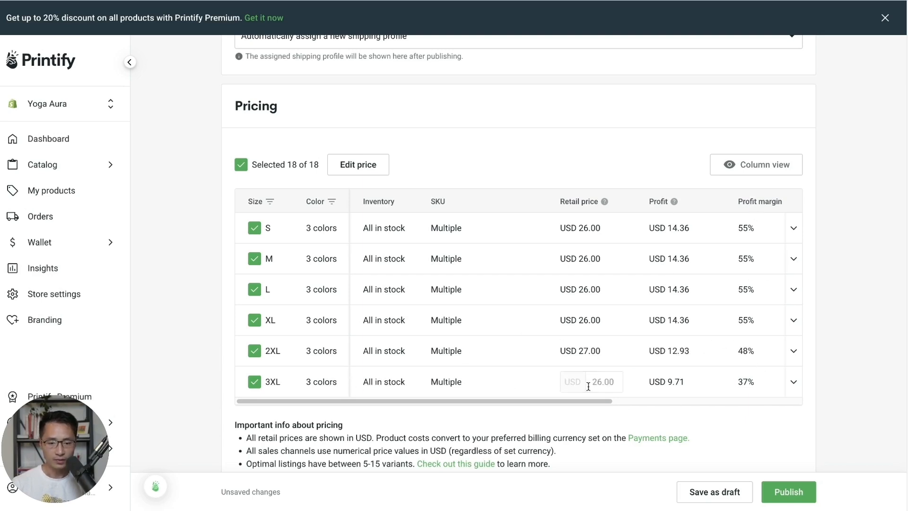
pyautogui.doubleClick(613, 382)
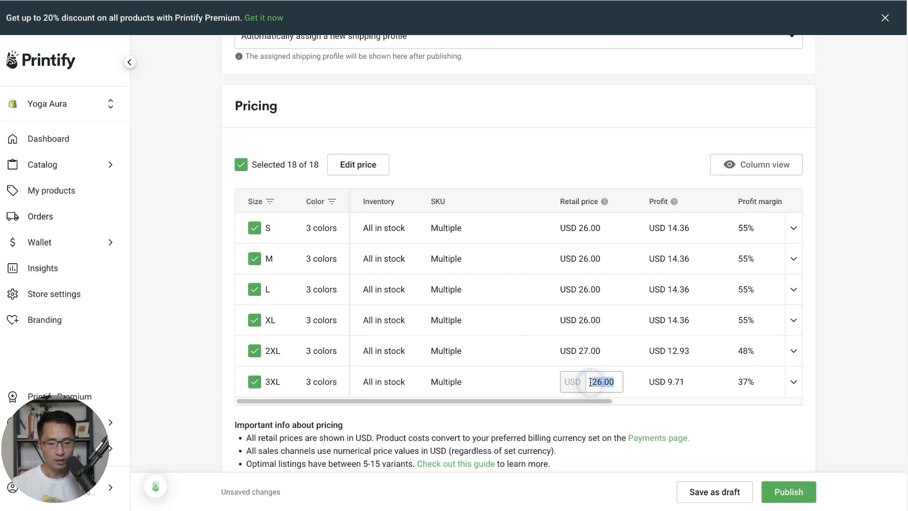
pyautogui.write('28')
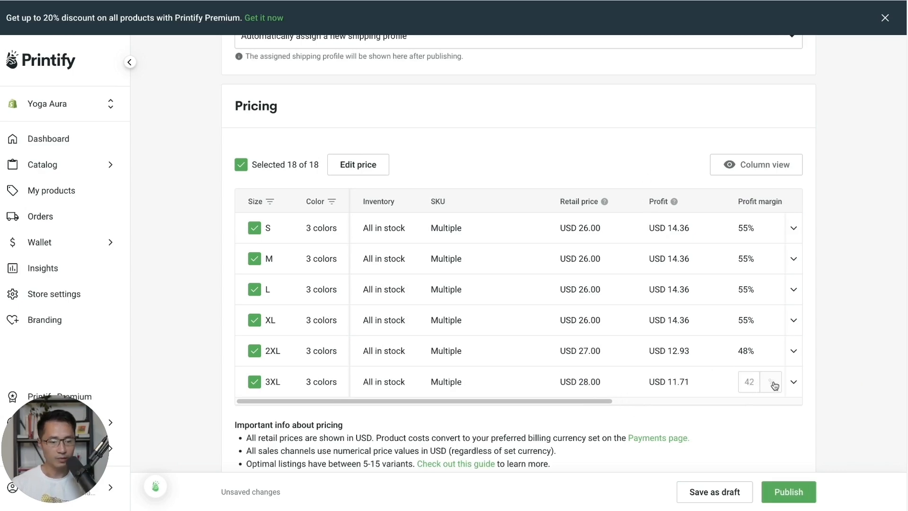
# - Publish the Worry Less Yoga More shirt from the publishing settings
pyautogui.scroll(15, 822, 372)
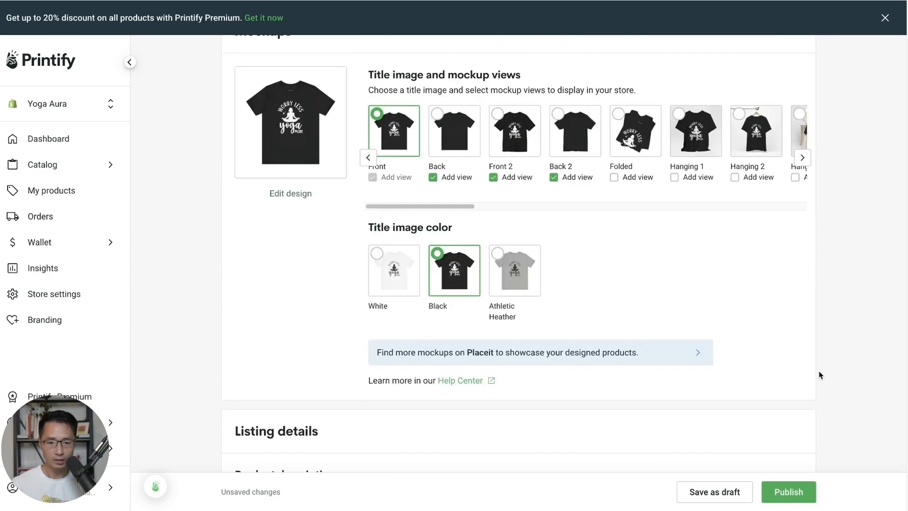
pyautogui.scroll(2, 819, 374)
pyautogui.scroll(-15, 835, 359)
pyautogui.scroll(-10, 837, 357)
pyautogui.click(799, 493)
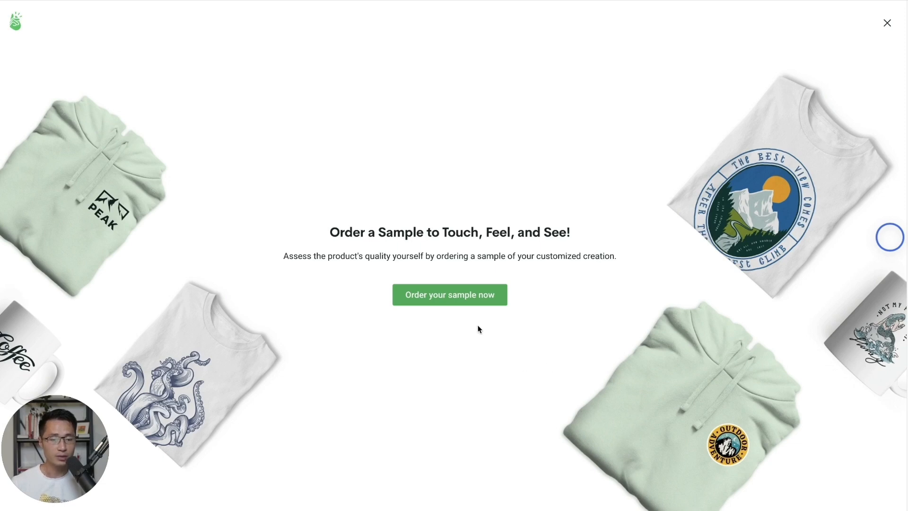
# - Close the sample offer, duplicate Worry Less Yoga More in My products, and edit the copy's design
pyautogui.click(895, 25)
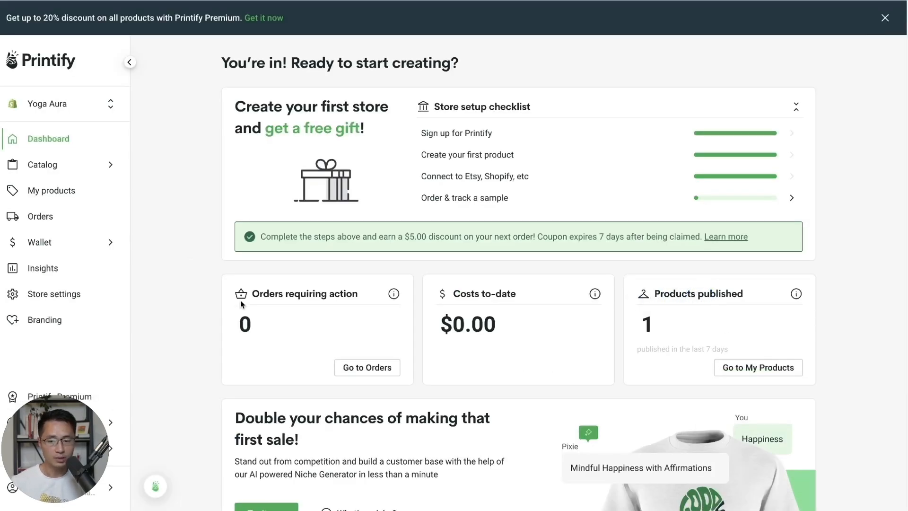
pyautogui.click(57, 192)
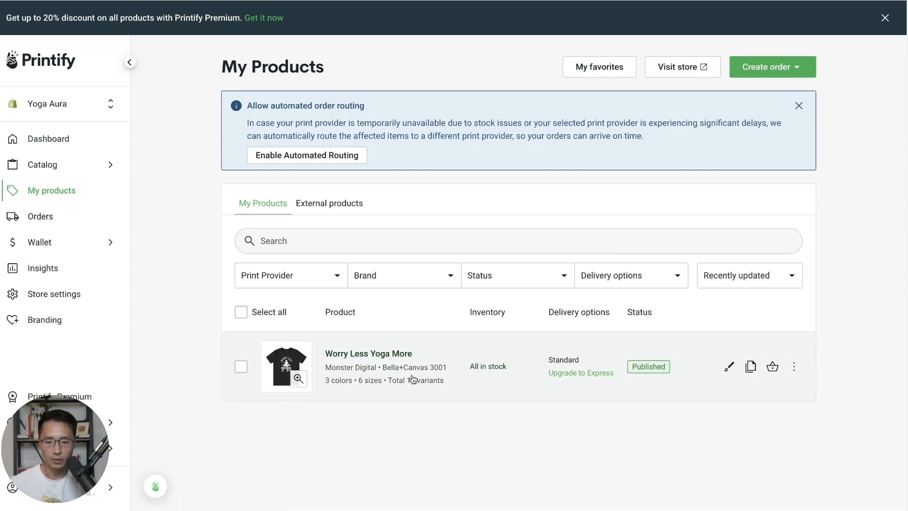
pyautogui.click(751, 367)
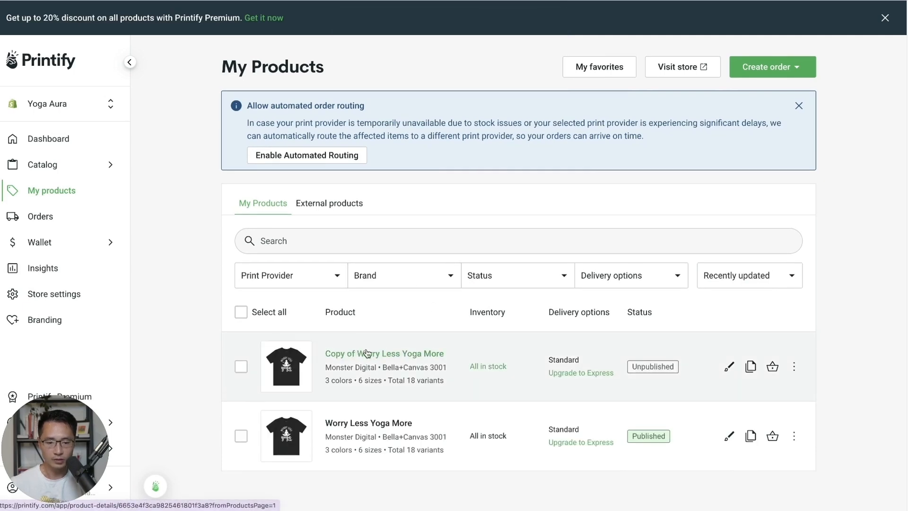
pyautogui.click(728, 368)
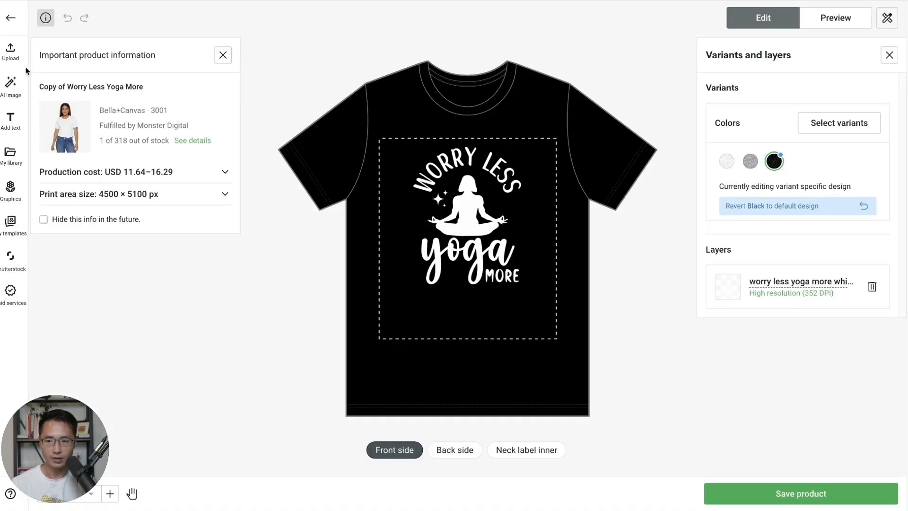
# - Upload yoga and coffee are all i need-01.png, shrink it to about 70%, and delete the Worry Less layer
pyautogui.click(16, 60)
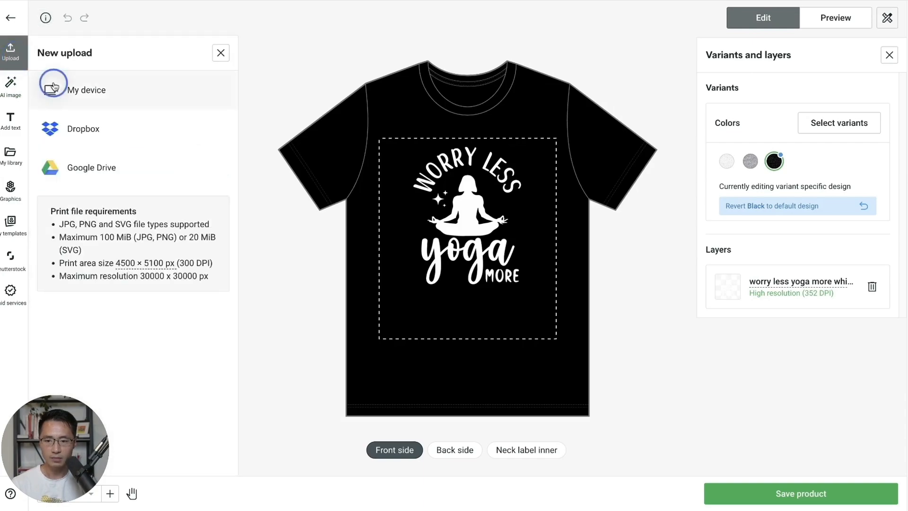
pyautogui.click(86, 90)
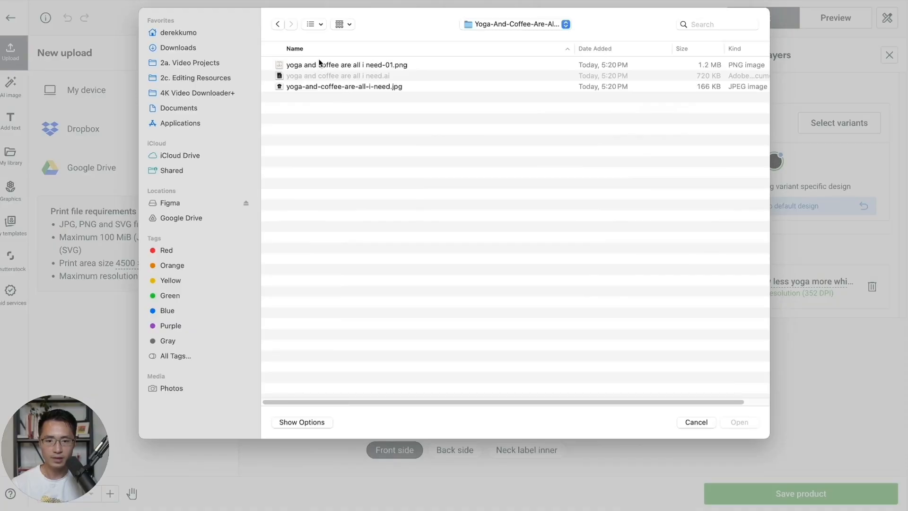
pyautogui.doubleClick(364, 64)
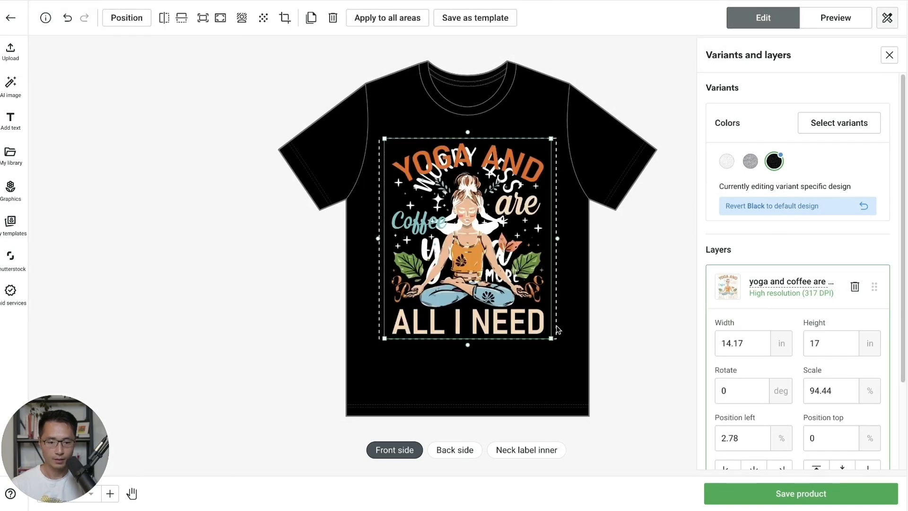
pyautogui.moveTo(550, 337); pyautogui.dragTo(504, 259)
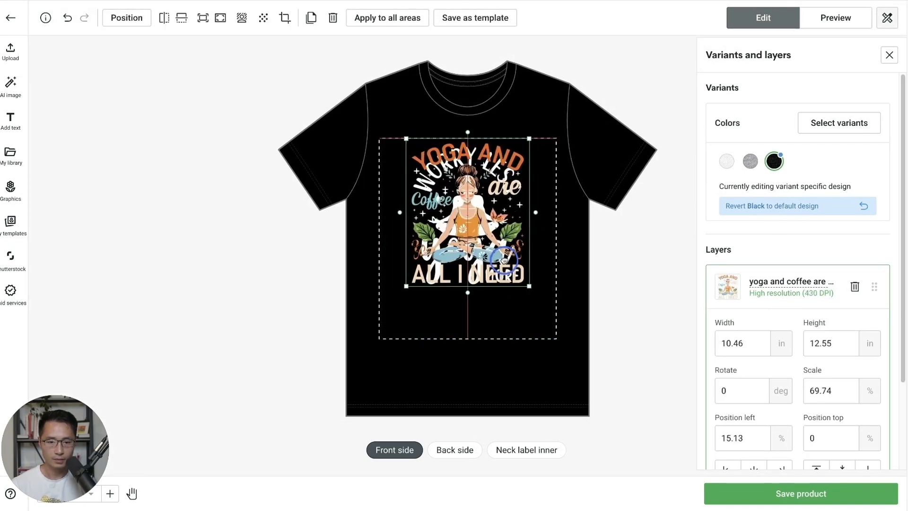
pyautogui.scroll(-3, 897, 343)
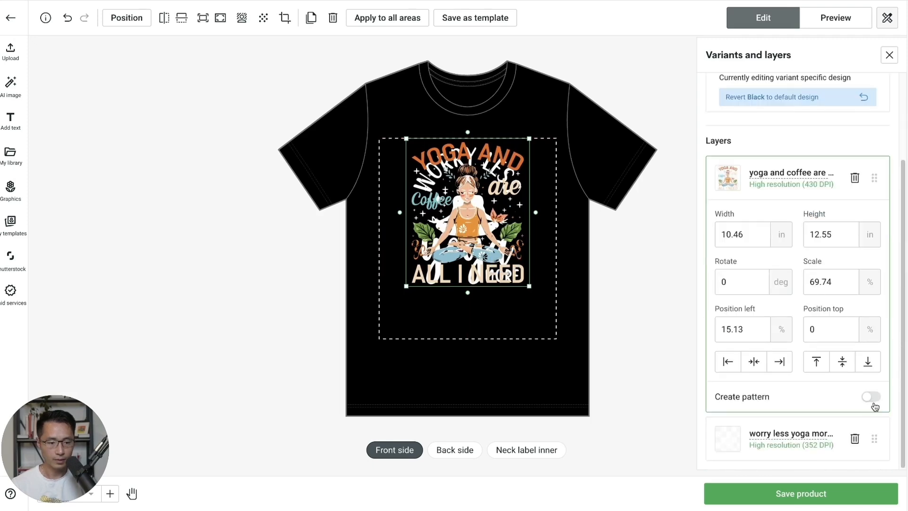
pyautogui.click(855, 439)
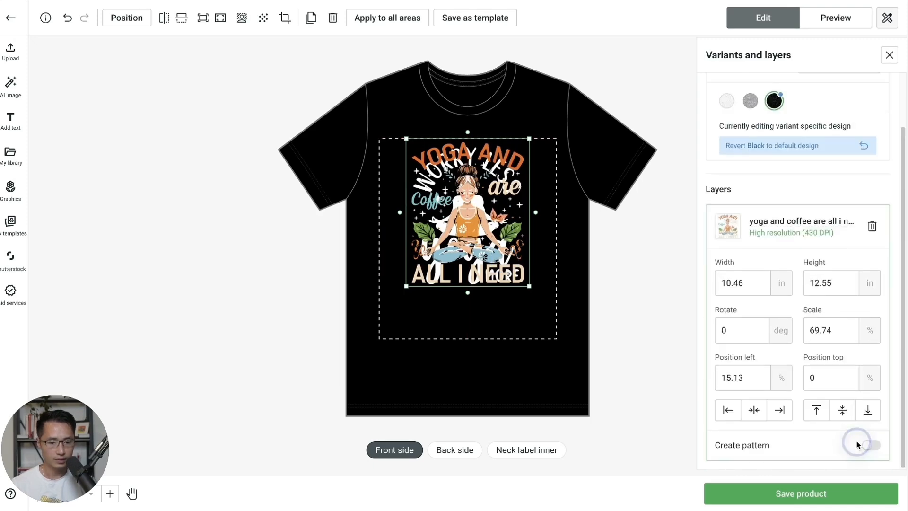
pyautogui.click(557, 364)
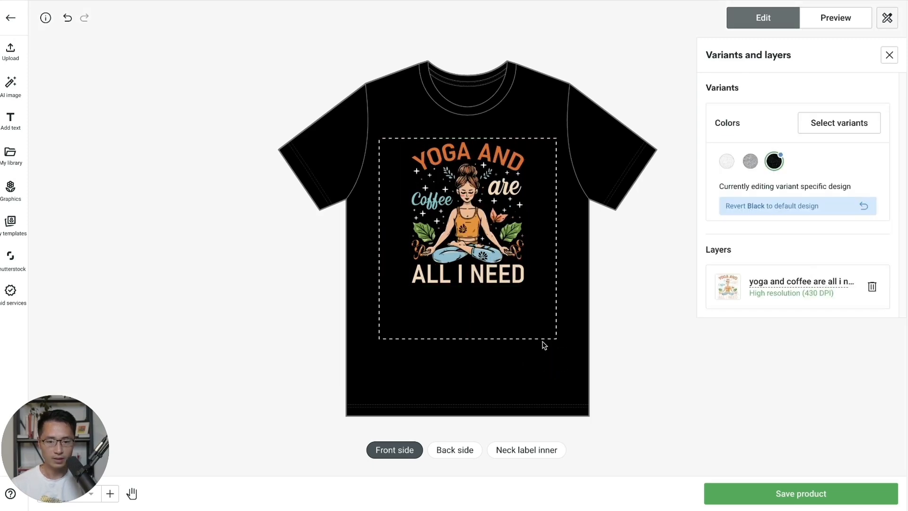
# - Deselect the White and Athletic Heather colours so only the 6 Black variants remain
pyautogui.click(841, 19)
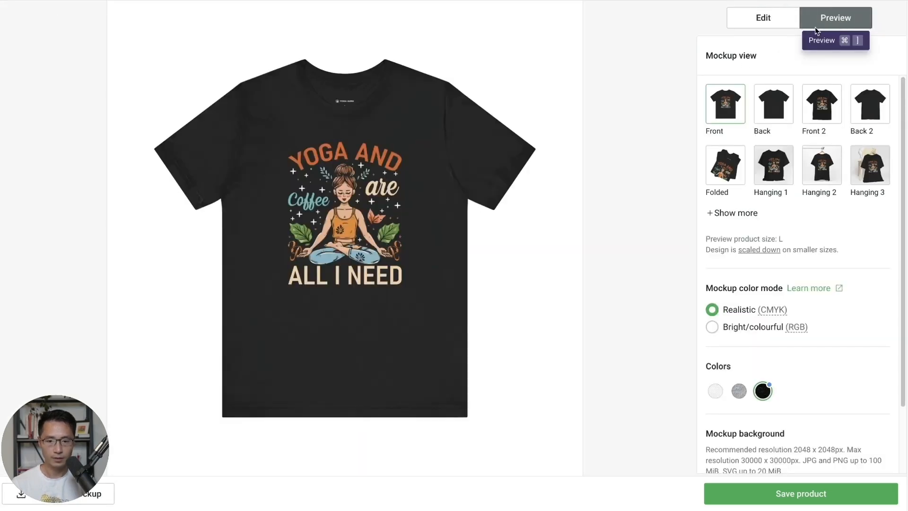
pyautogui.click(771, 23)
pyautogui.click(809, 129)
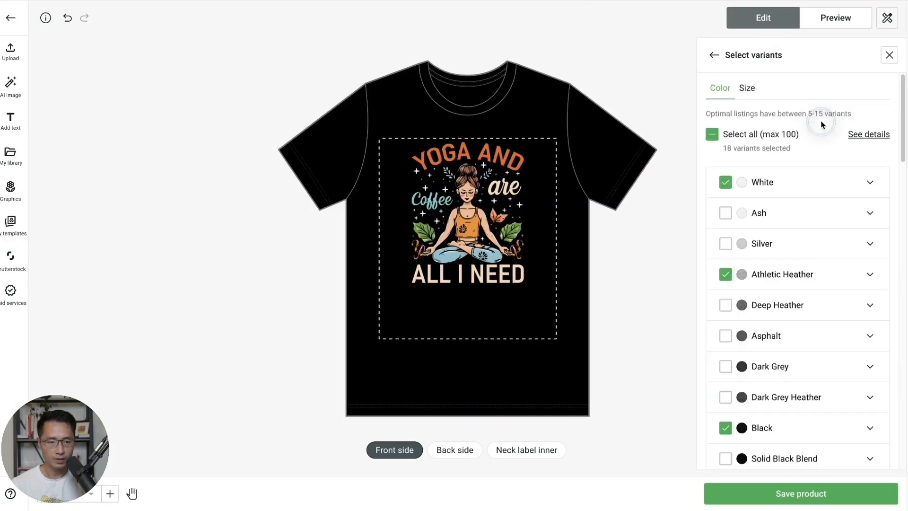
pyautogui.click(727, 185)
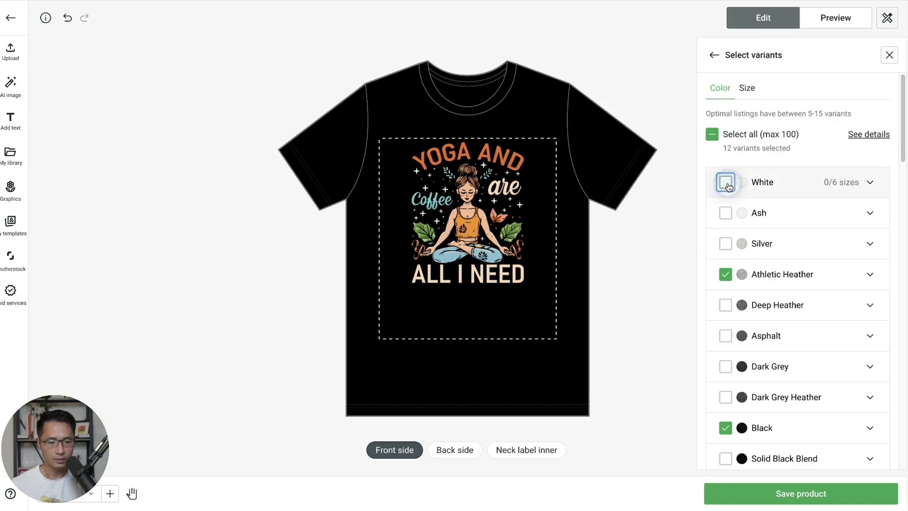
pyautogui.click(725, 277)
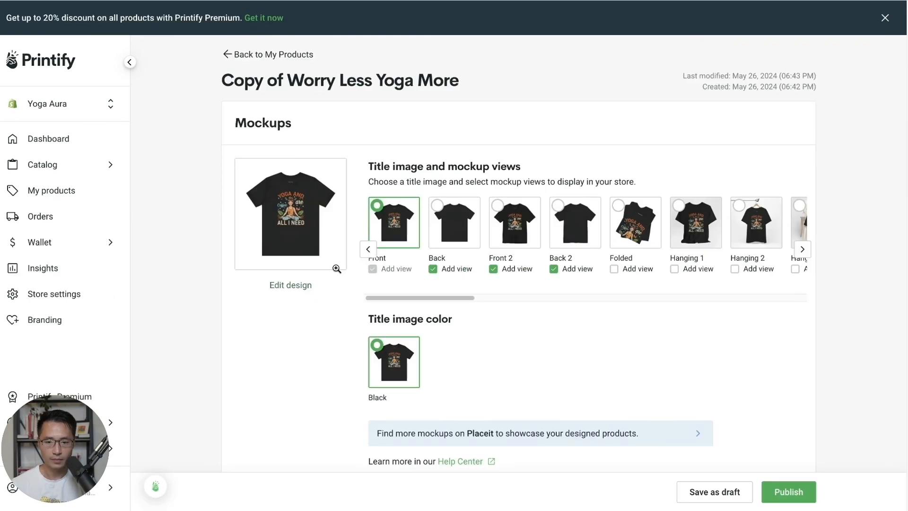
# - Replace the copy's title with 'Yoga and Coffee are ALL I NEED'
pyautogui.scroll(-2, 337, 268)
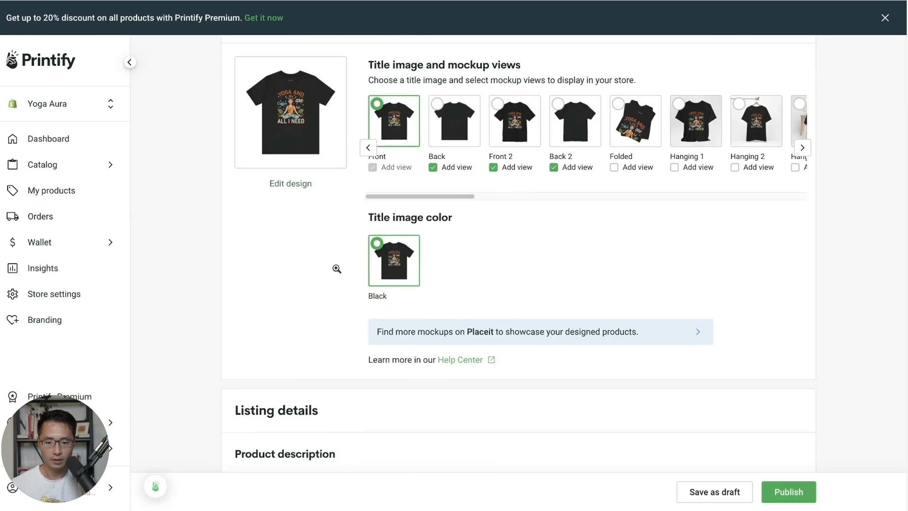
pyautogui.scroll(-1, 336, 268)
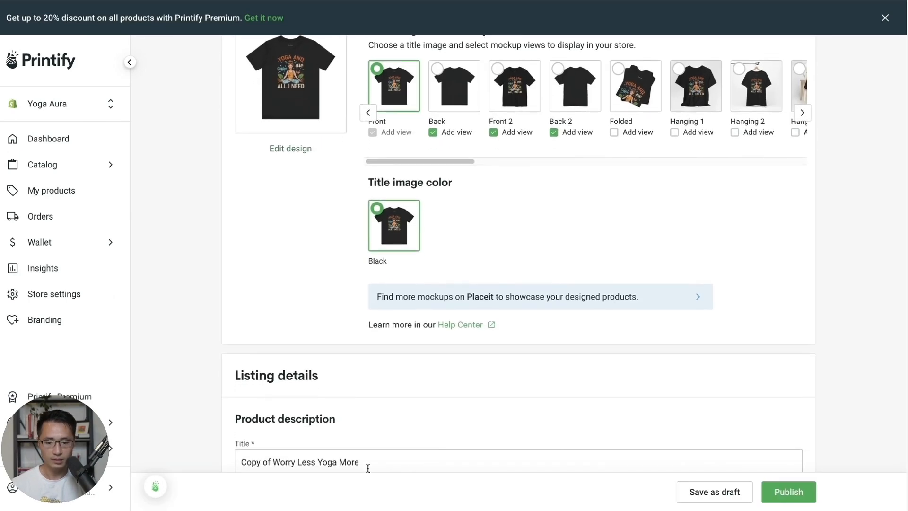
pyautogui.moveTo(368, 468); pyautogui.dragTo(244, 462)
pyautogui.write('Yoga and Coffee are')
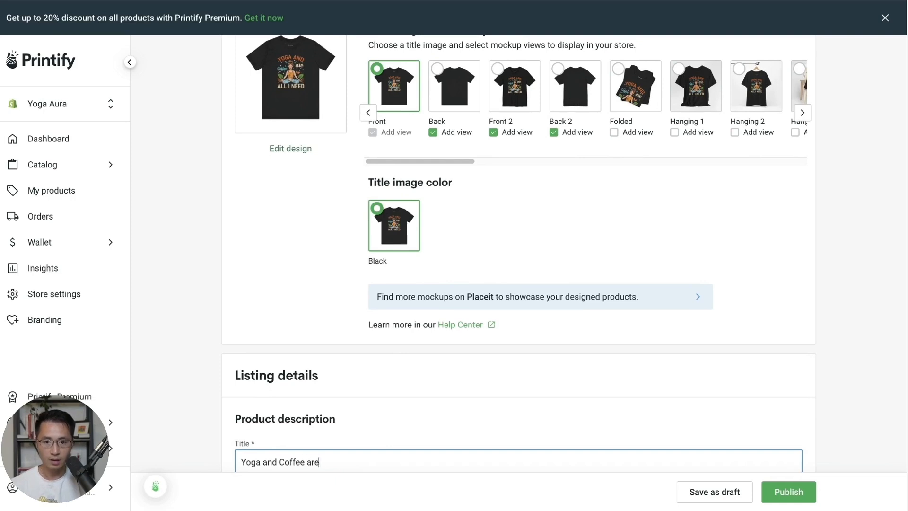
pyautogui.write(' ALL I NEED')
# - Publish the retitled shirt to the store and dismiss the rating popup
pyautogui.scroll(-8, 825, 284)
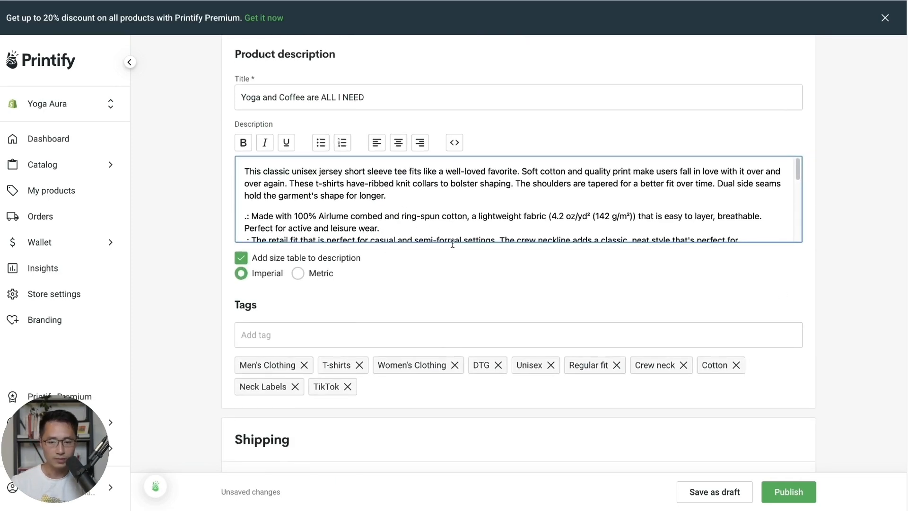
pyautogui.scroll(-2, 798, 310)
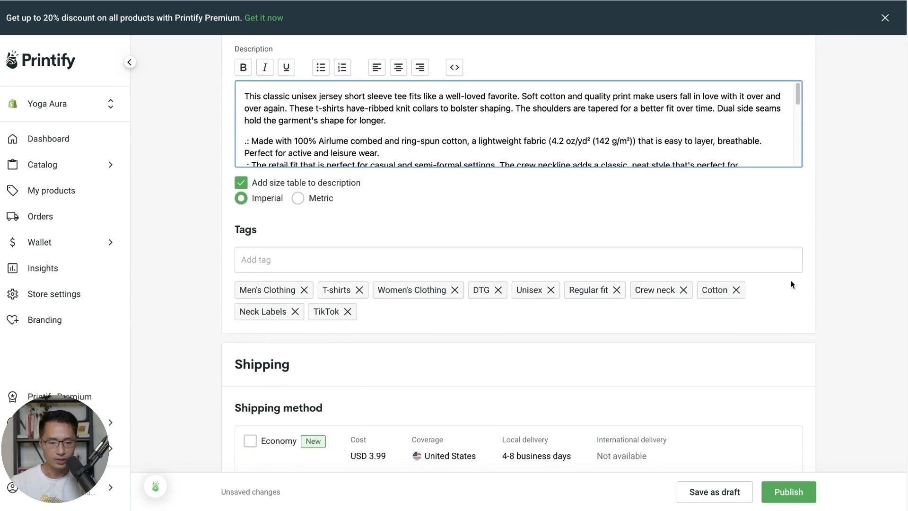
pyautogui.scroll(-7, 791, 284)
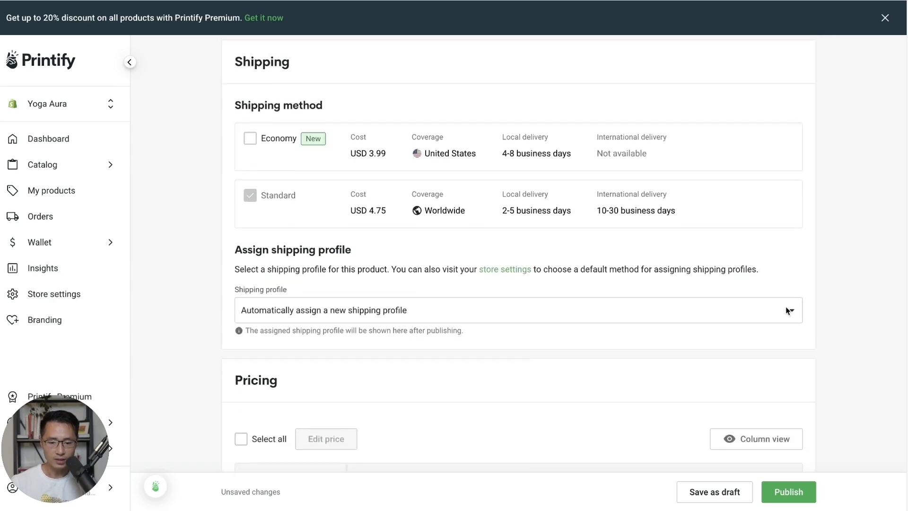
pyautogui.scroll(-6, 787, 311)
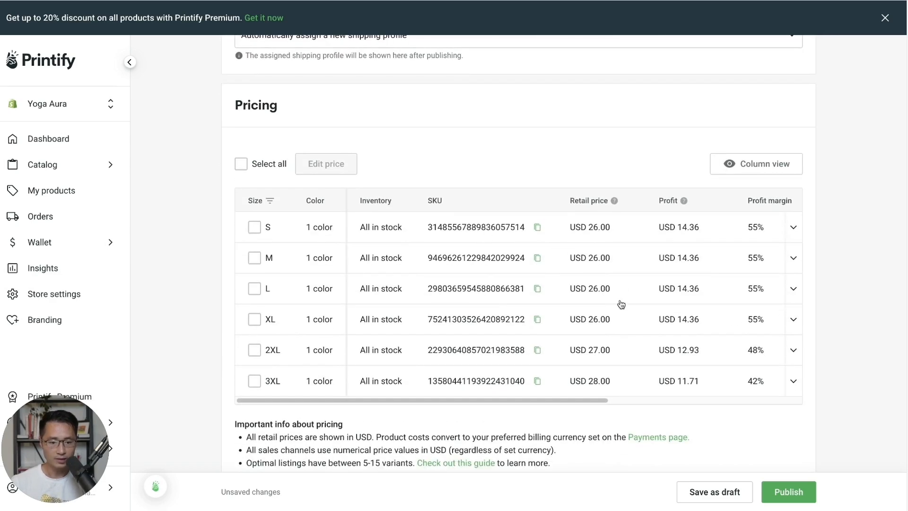
pyautogui.scroll(-3, 818, 373)
pyautogui.click(787, 492)
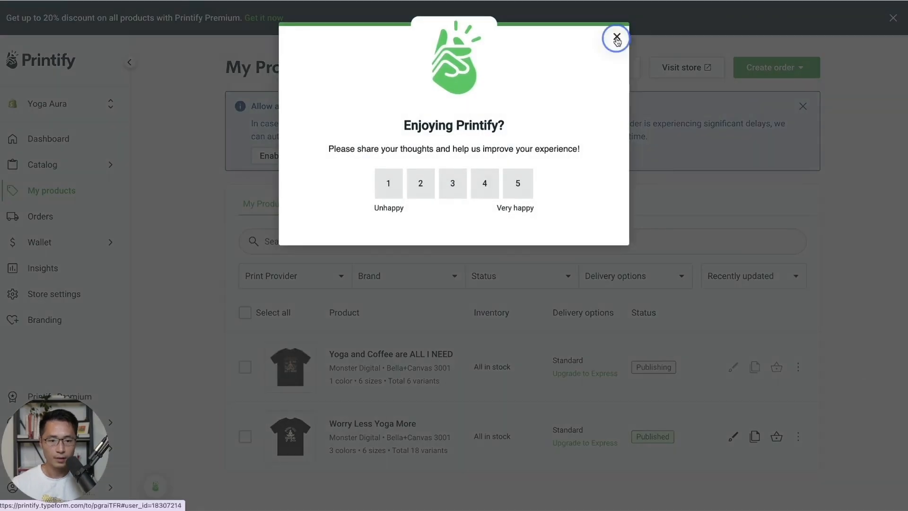
pyautogui.click(614, 38)
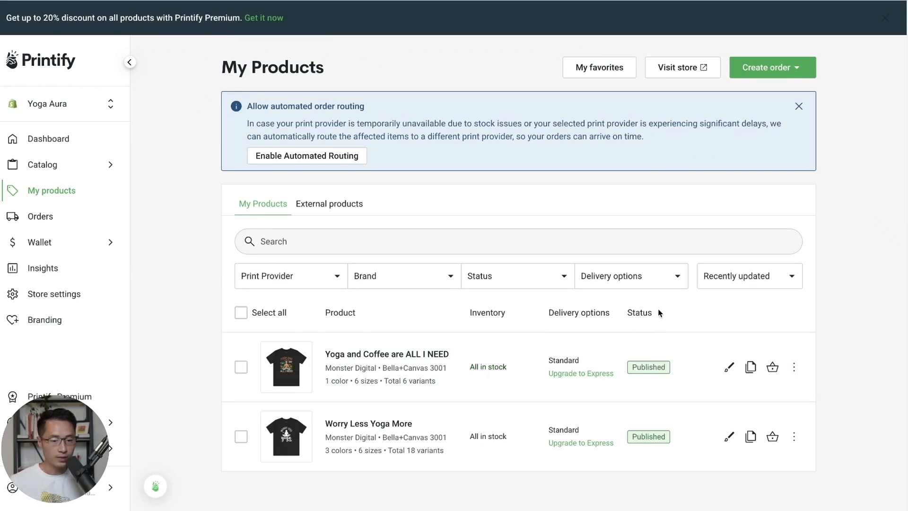
# - In the Shopify admin, go to Products to confirm both shirts are listed
pyautogui.moveTo(636, 313); pyautogui.dragTo(665, 321)
pyautogui.click(665, 322)
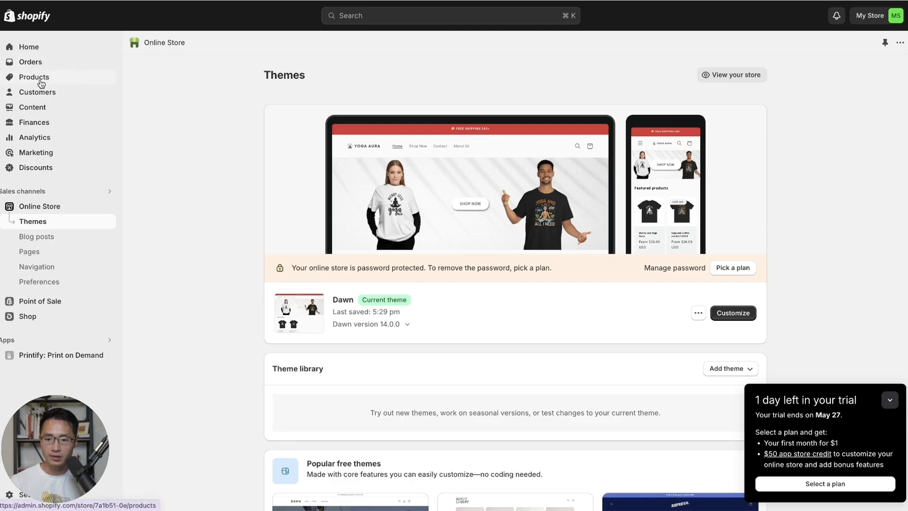
pyautogui.click(34, 77)
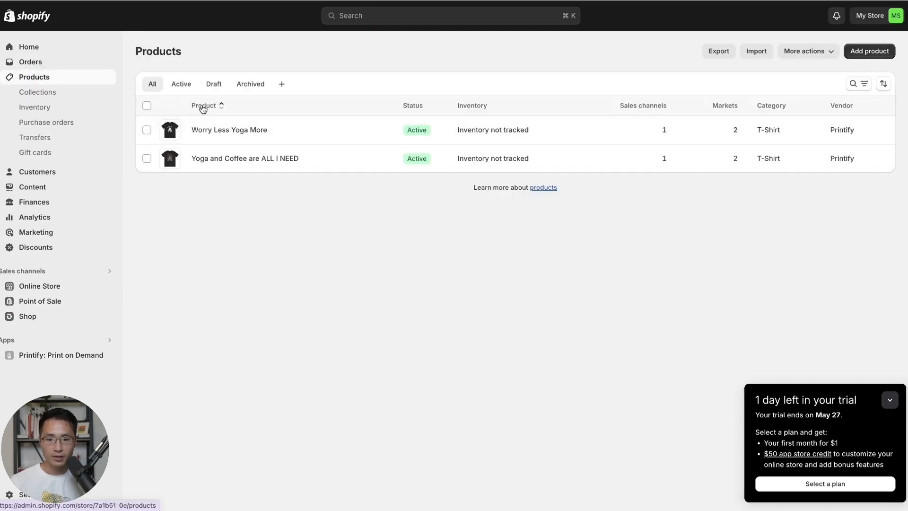